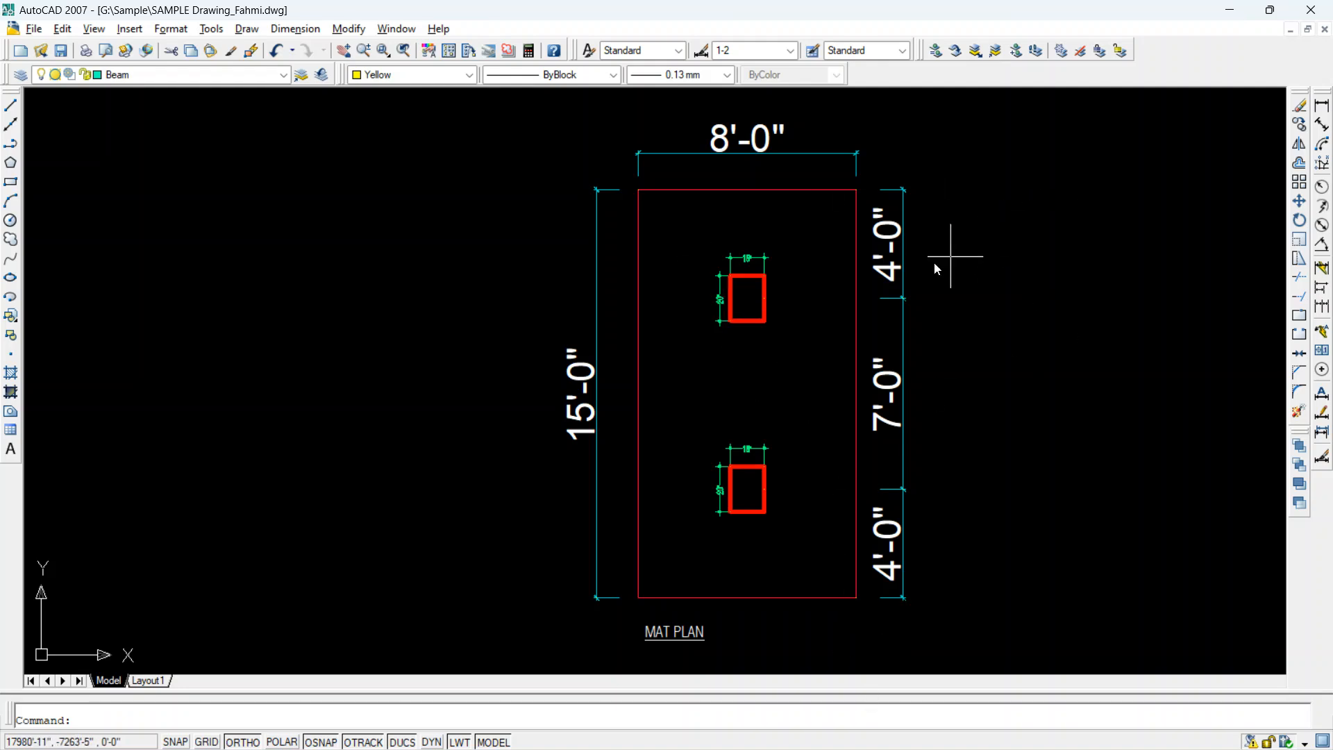
- Switch to the foundation design guide in Foxit PhantomPDF and read section 1.1 on drawing grids and inserting loads
{"action": "key", "text": "alt+Tab"}
{"action": "key", "text": "alt+Tab"}
{"action": "key", "text": "alt+Tab"}
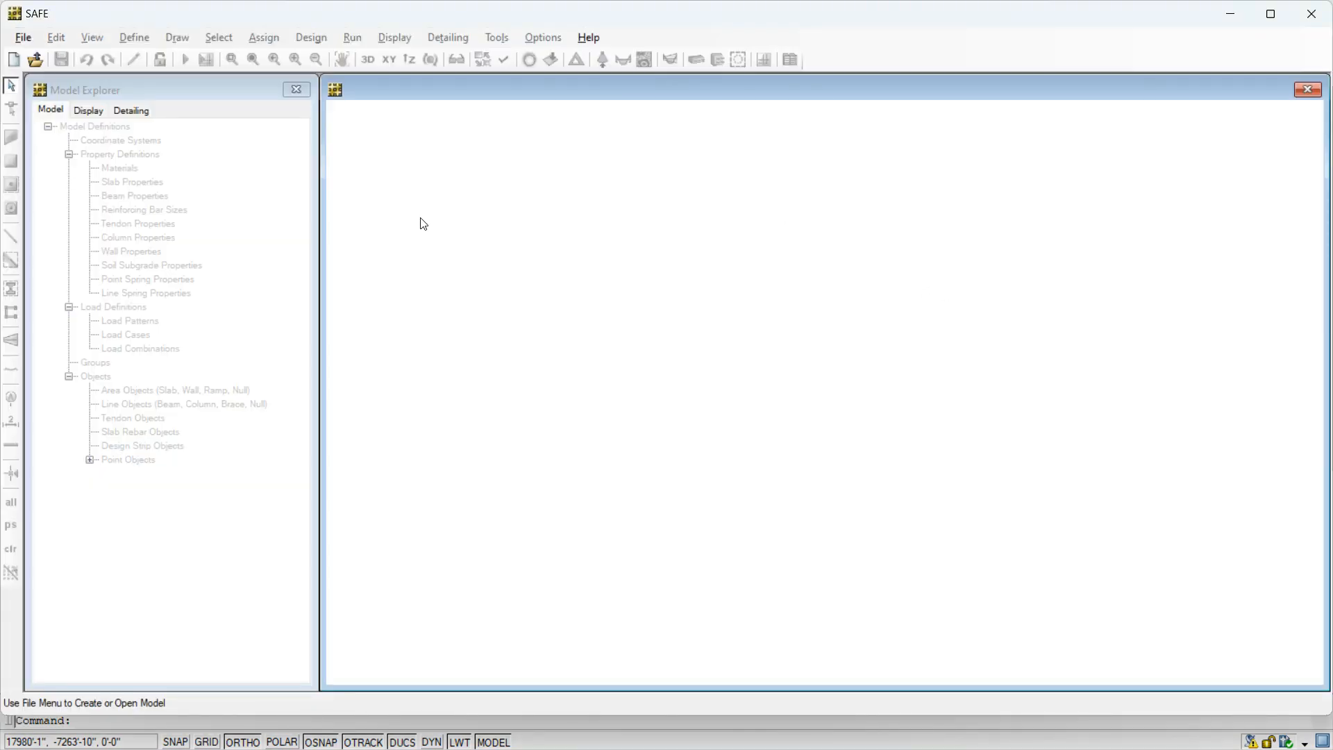
{"action": "key", "text": "alt+Tab"}
{"action": "key", "text": "alt+Tab"}
{"action": "key", "text": "alt+Tab"}
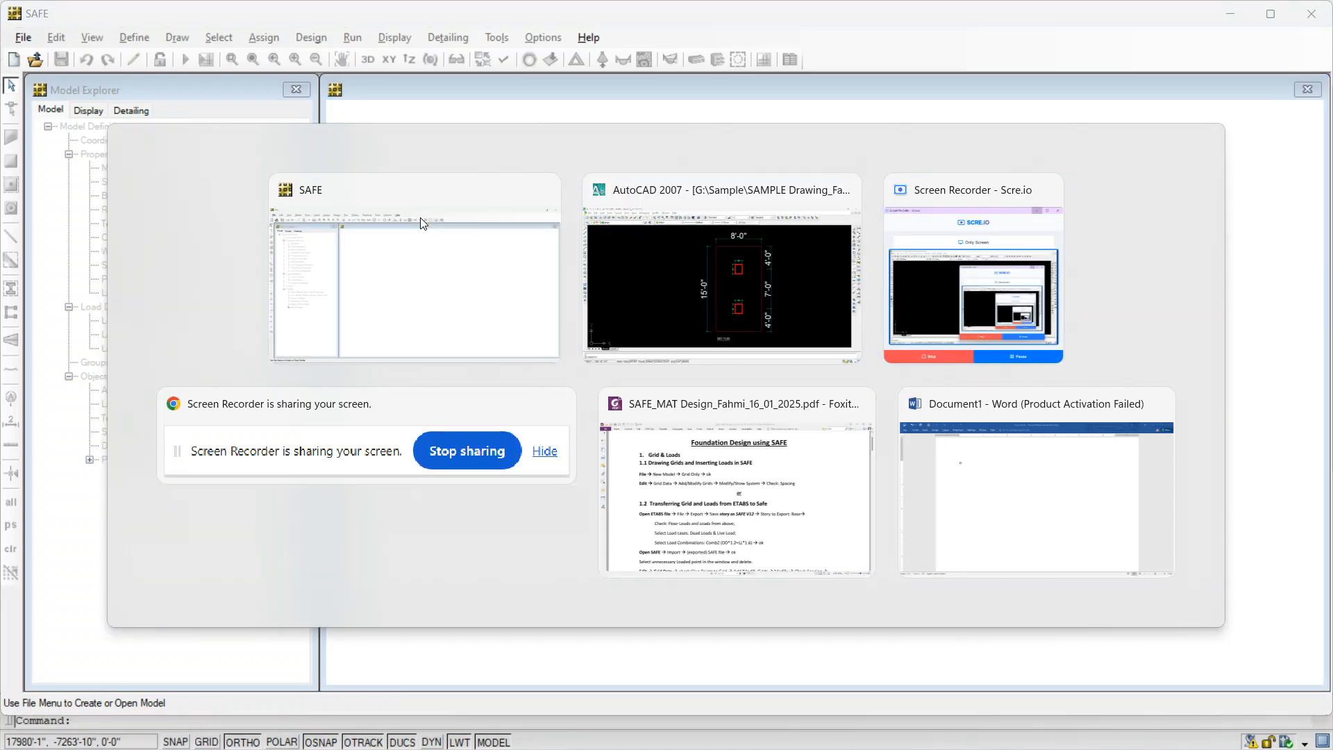
{"action": "scroll", "coordinate": [534, 172], "scroll_direction": "up", "scroll_amount": 1}
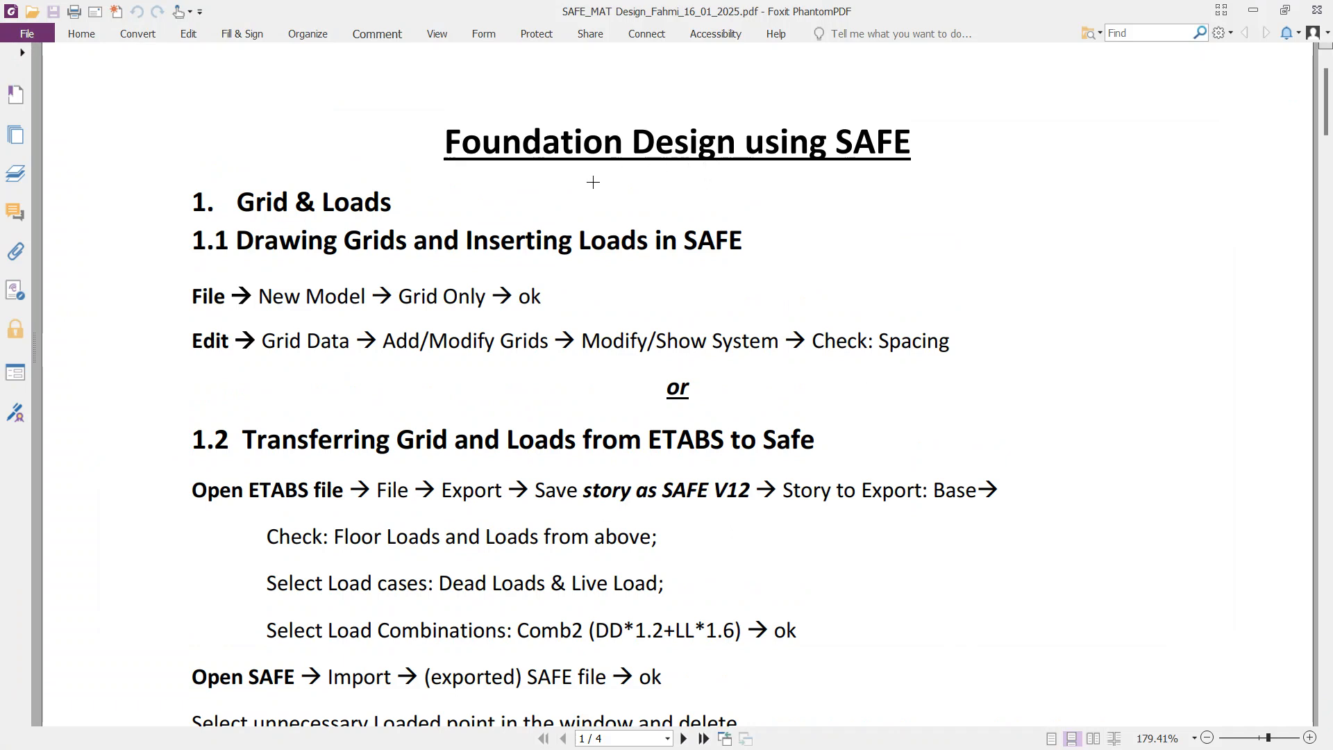
{"action": "scroll", "coordinate": [601, 172], "scroll_direction": "down", "scroll_amount": 1}
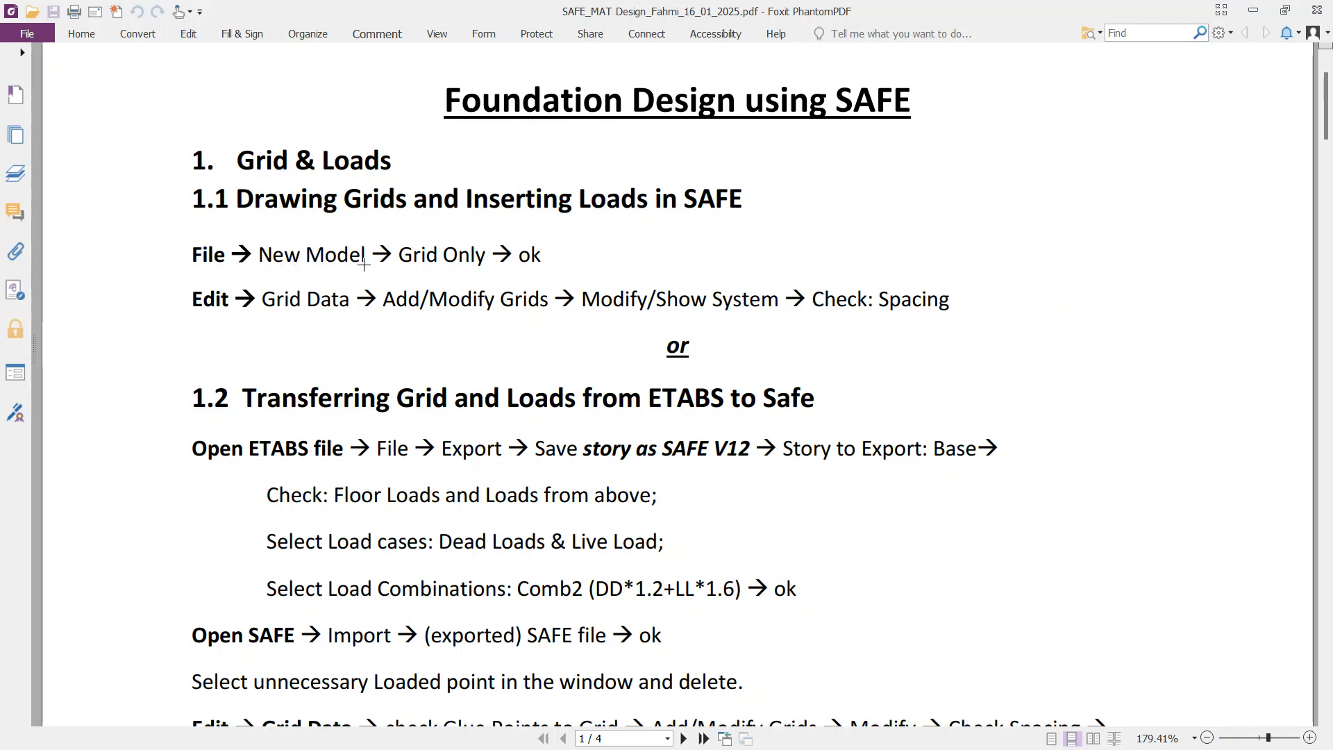
{"action": "scroll", "coordinate": [472, 257], "scroll_direction": "down", "scroll_amount": 1}
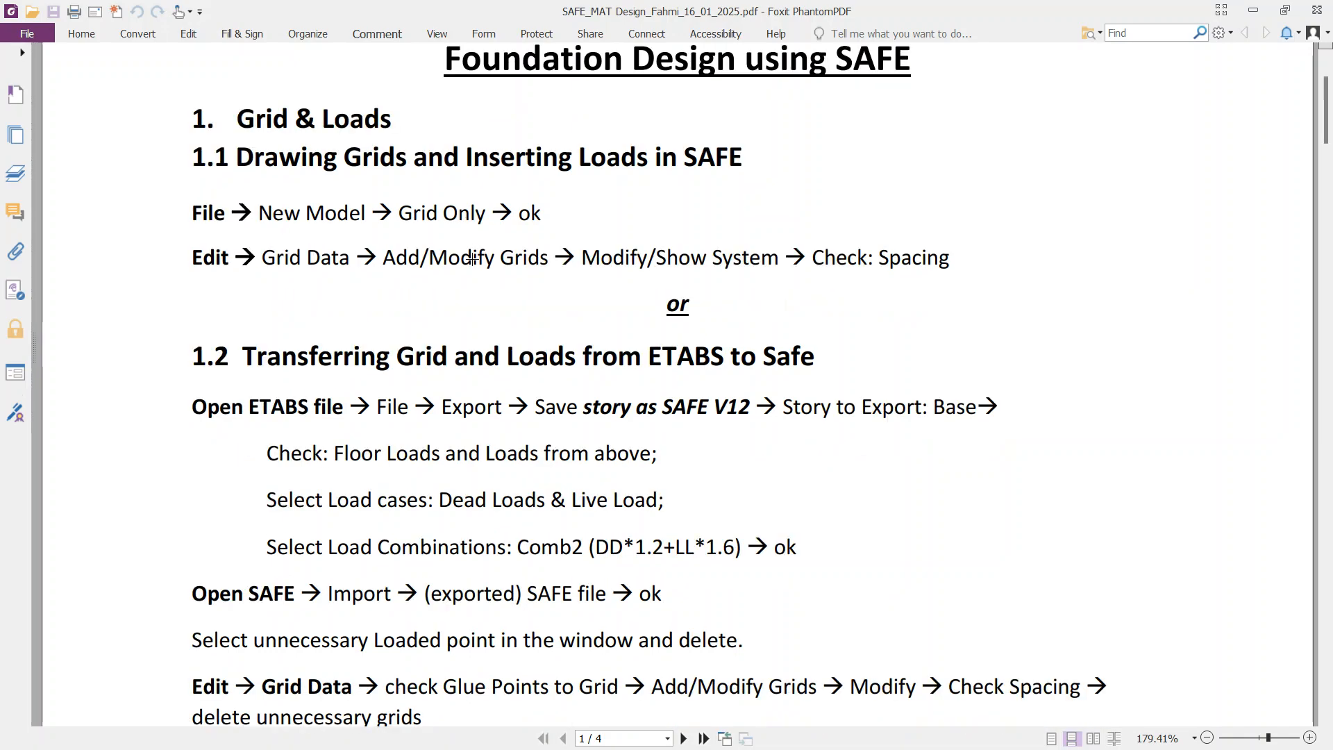
- Switch to SAFE and start a new model using the Grid Only option
{"action": "key", "text": "alt+Tab"}
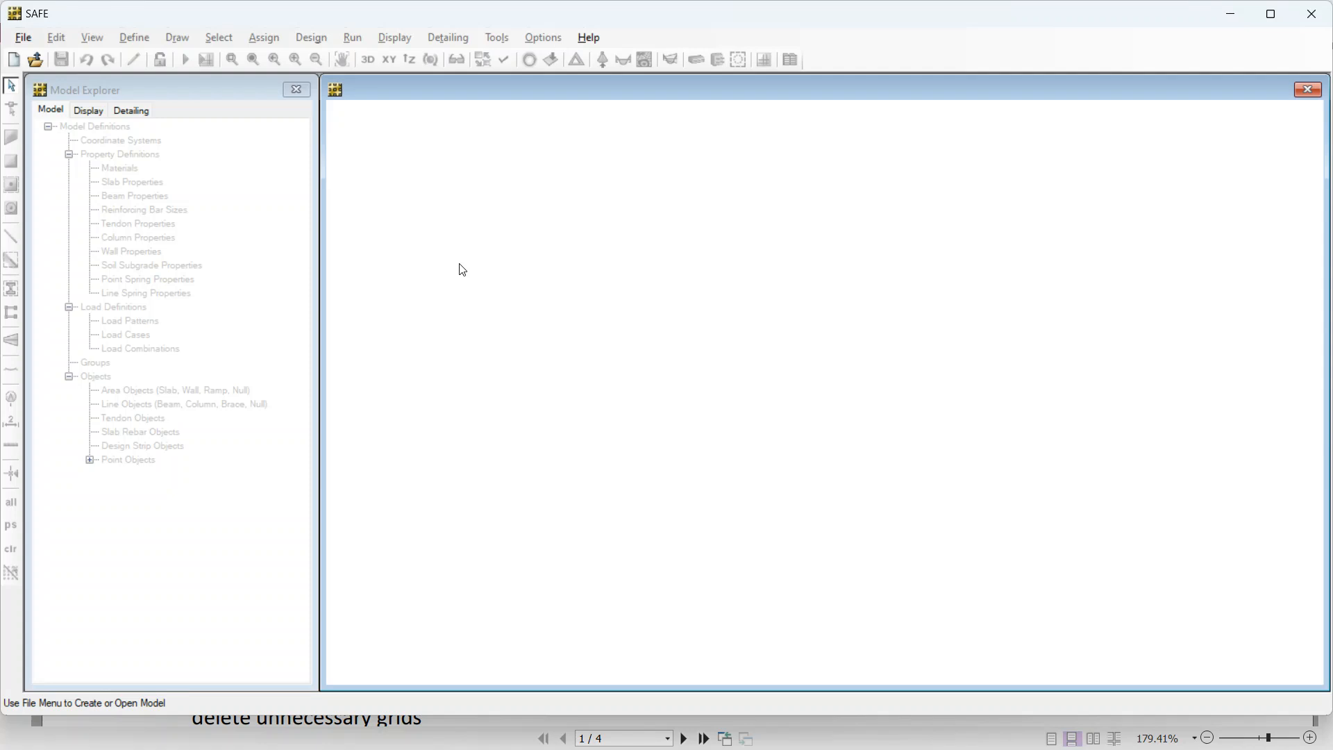
{"action": "left_click", "coordinate": [24, 36]}
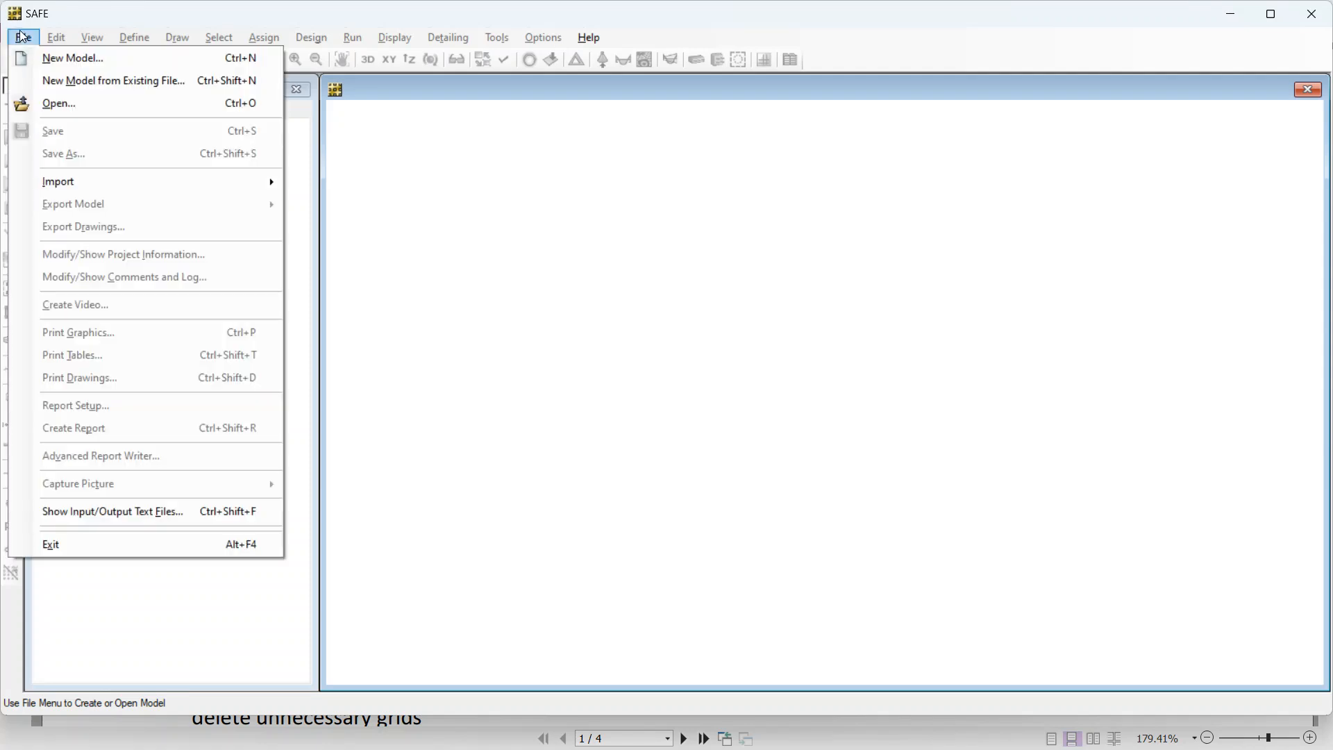
{"action": "left_click", "coordinate": [52, 57]}
{"action": "left_click", "coordinate": [531, 486]}
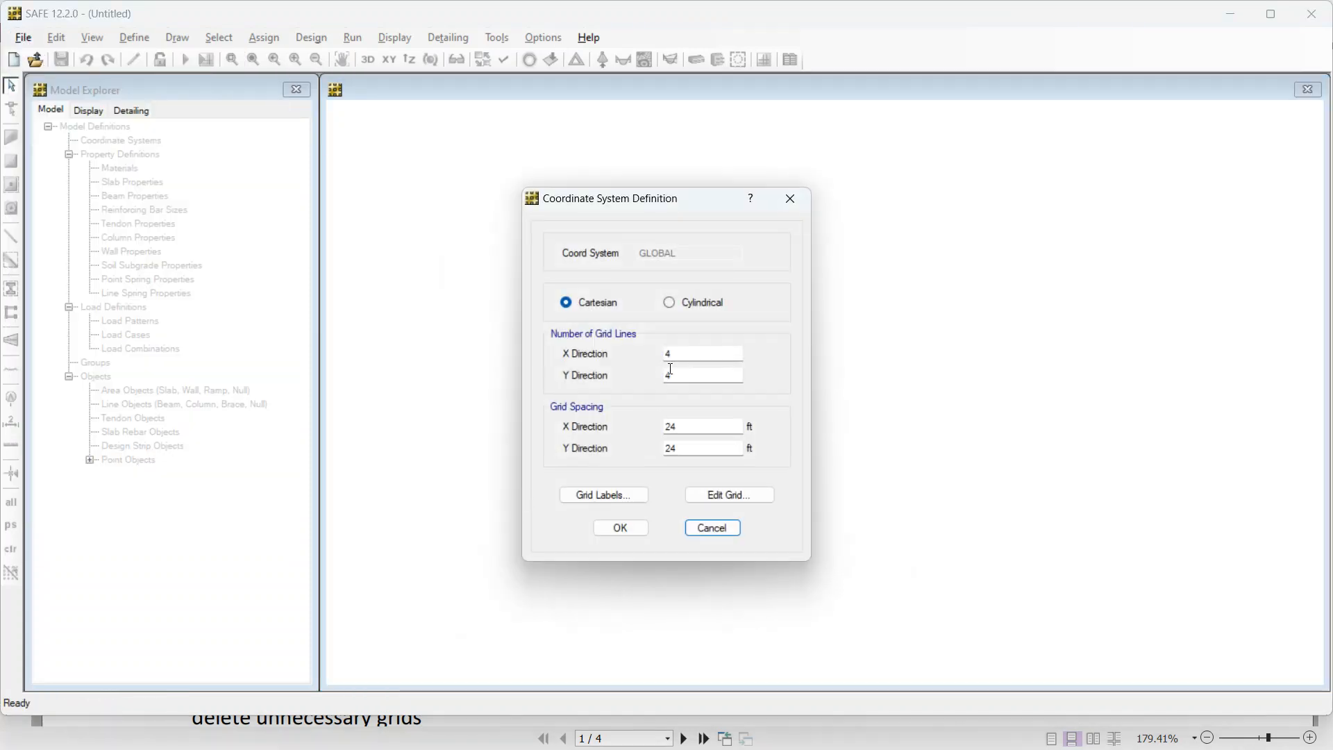
- Set 3 grid lines in the X direction and 4 ft grid spacing in both directions, checking the mat plan in AutoCAD
{"action": "double_click", "coordinate": [678, 356]}
{"action": "double_click", "coordinate": [667, 427]}
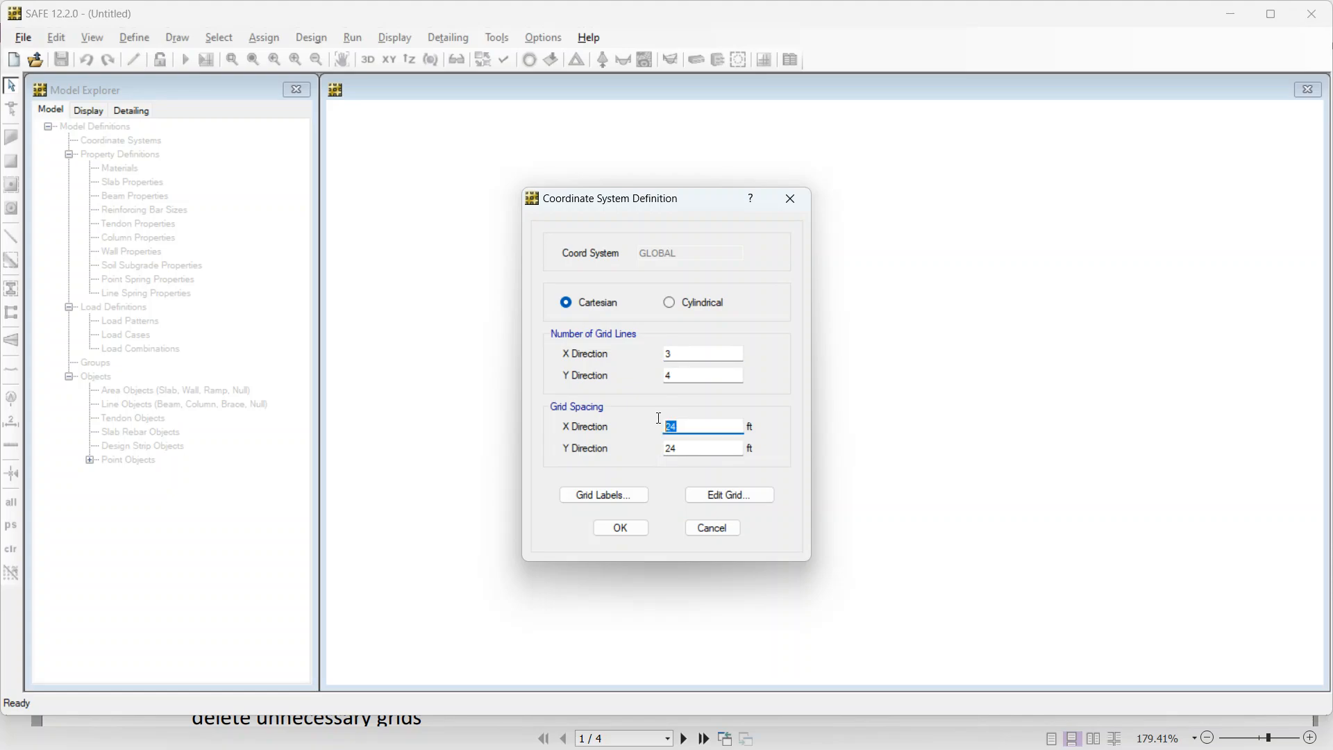
{"action": "key", "text": "alt+Tab"}
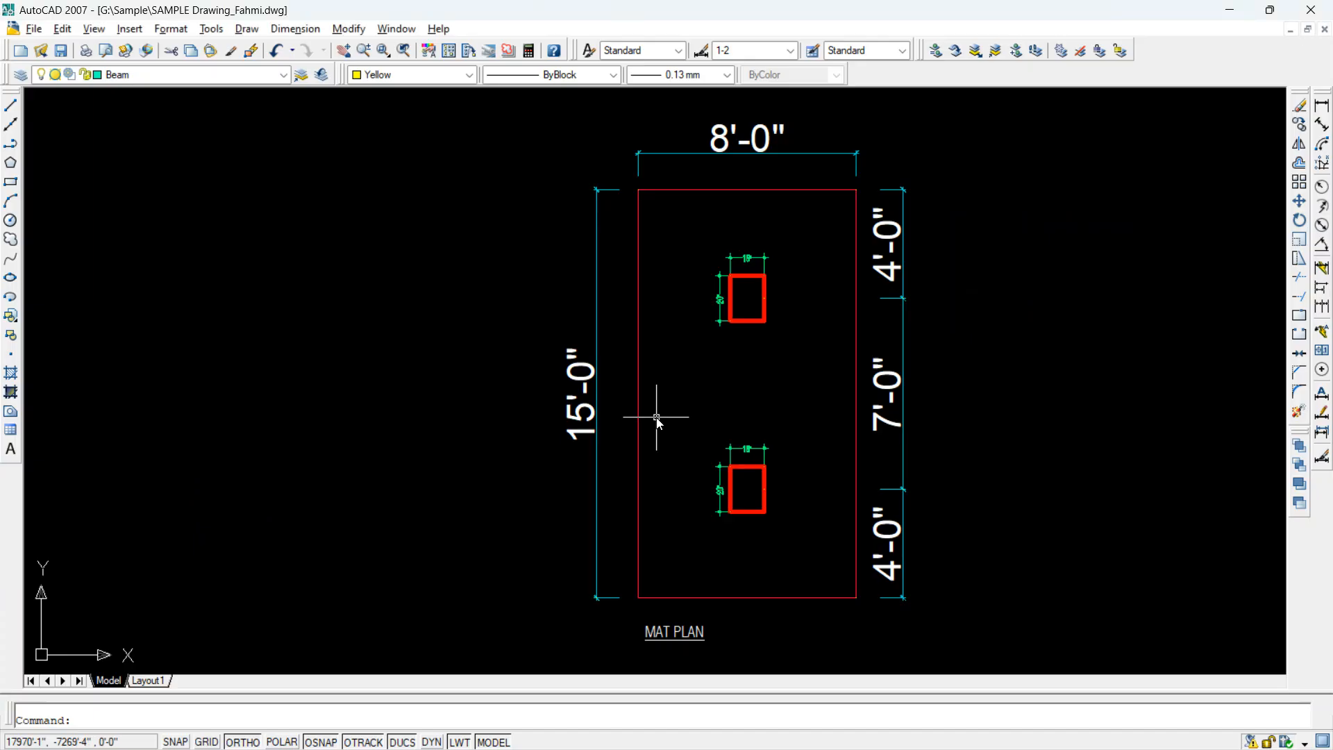
{"action": "key", "text": "alt+Tab"}
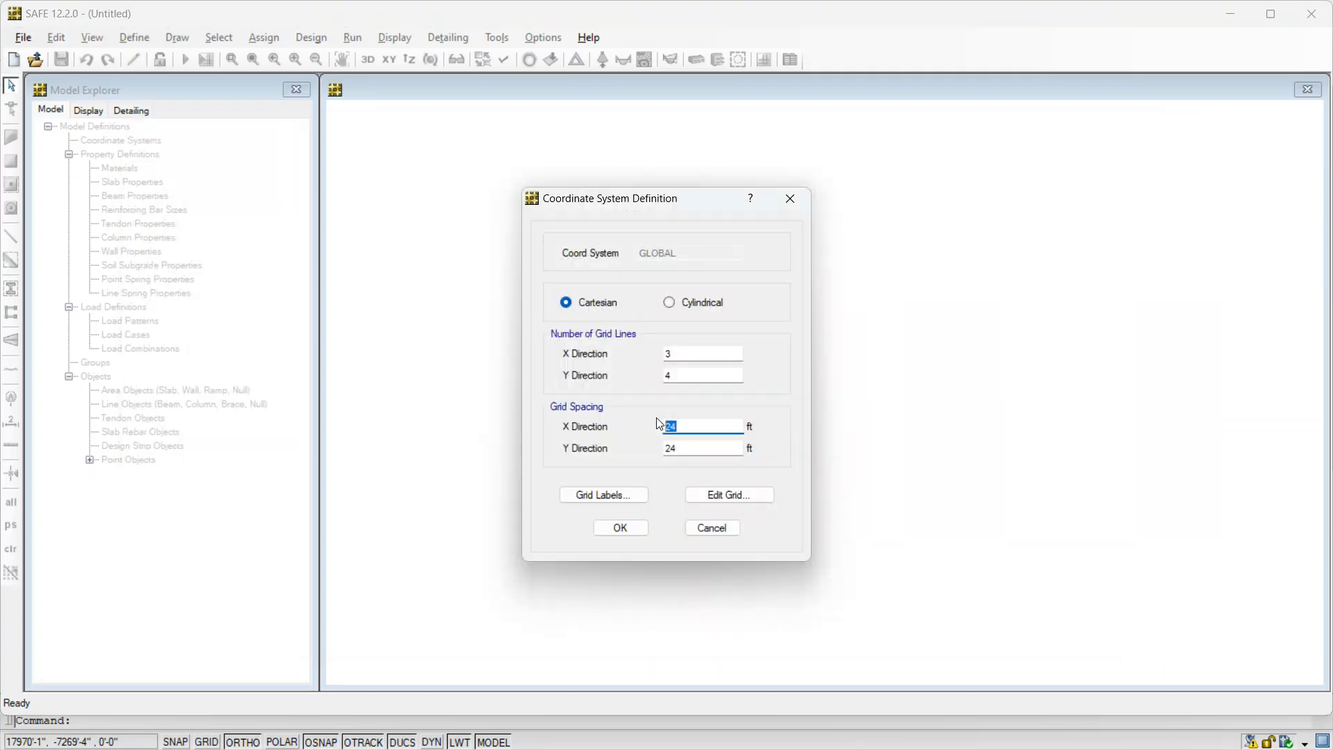
{"action": "key", "text": "Tab"}
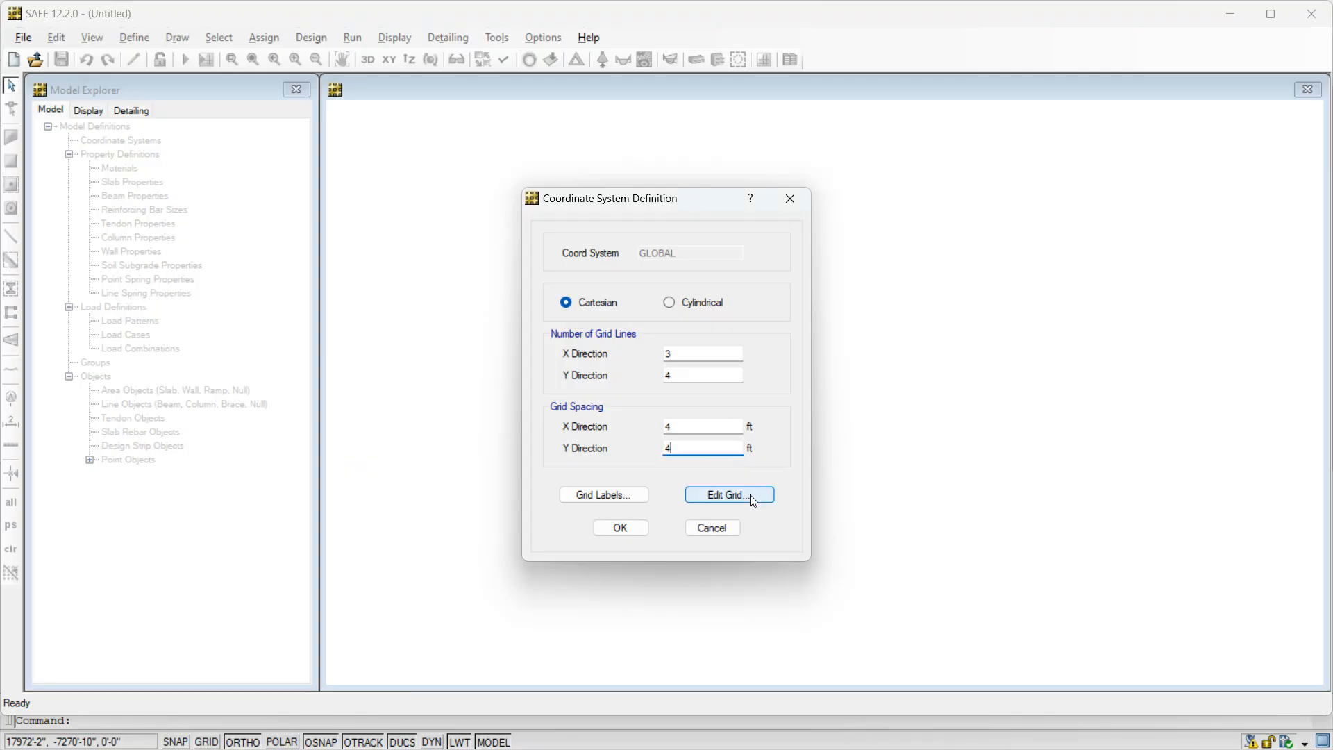
- Edit the grid data as spacing, set the Y spacing of grid 2 to 7 ft, and create the grid
{"action": "left_click", "coordinate": [753, 496]}
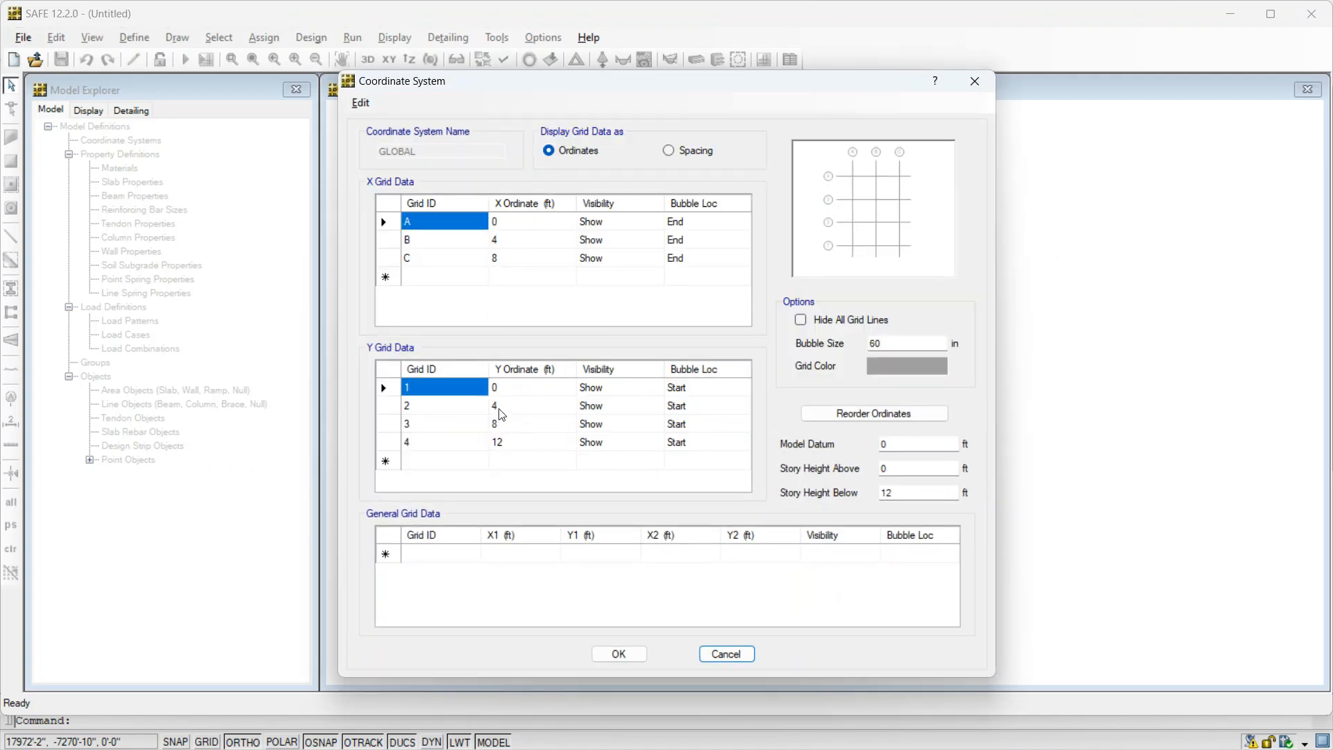
{"action": "left_click", "coordinate": [501, 427]}
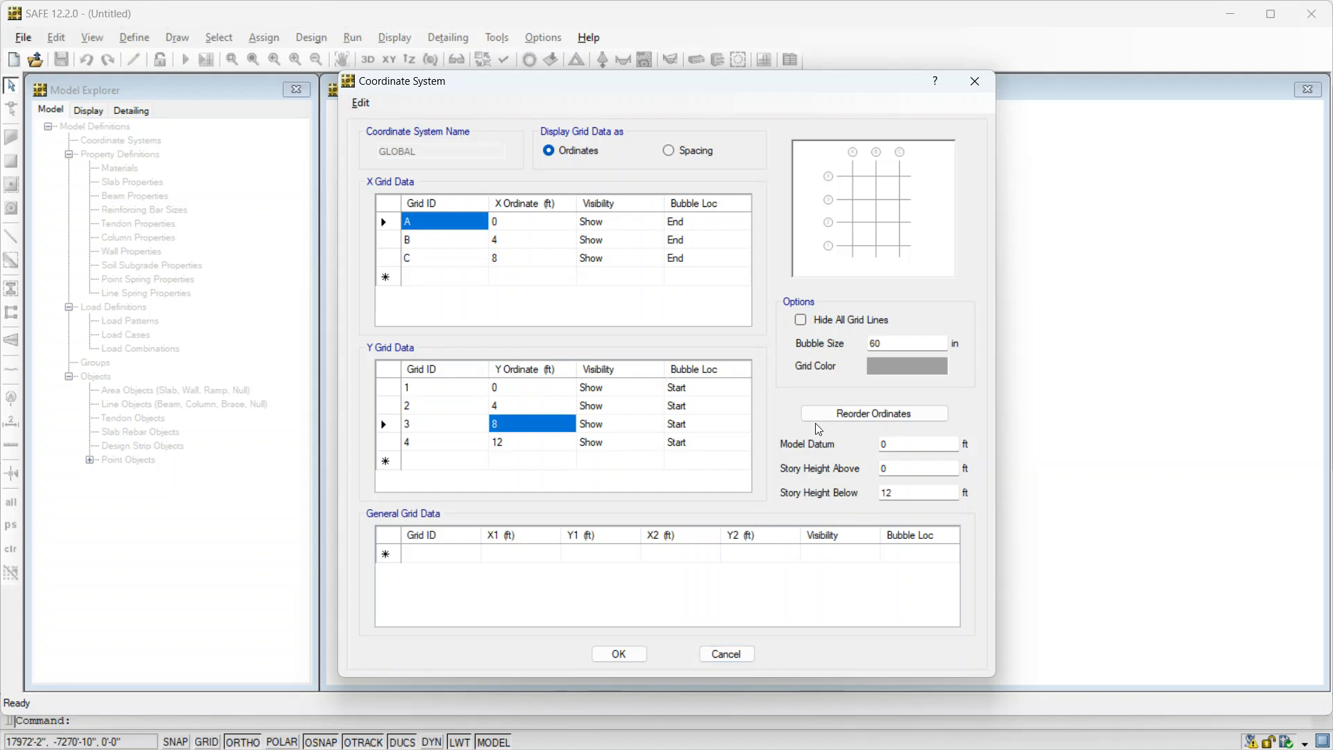
{"action": "left_click", "coordinate": [670, 152]}
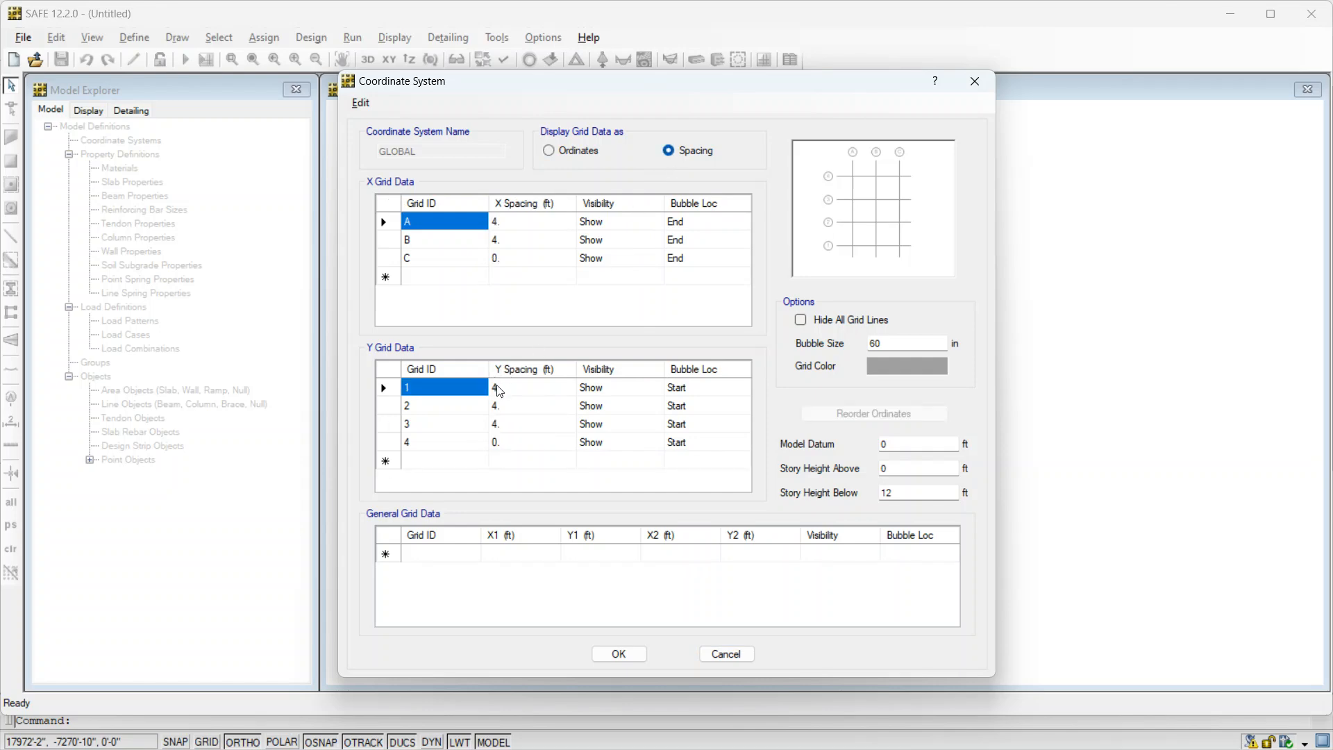
{"action": "left_click", "coordinate": [506, 408]}
{"action": "type", "text": "7"}
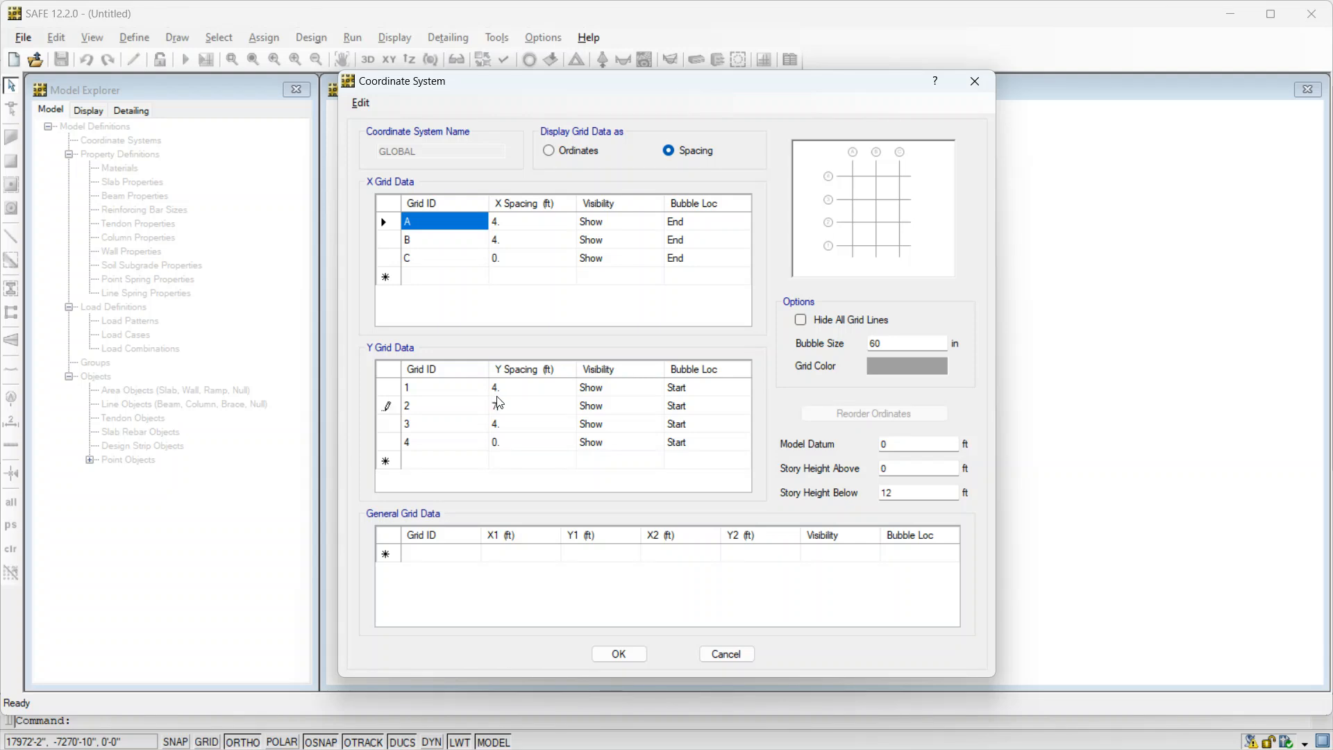
{"action": "left_click", "coordinate": [500, 426]}
{"action": "left_click", "coordinate": [605, 655]}
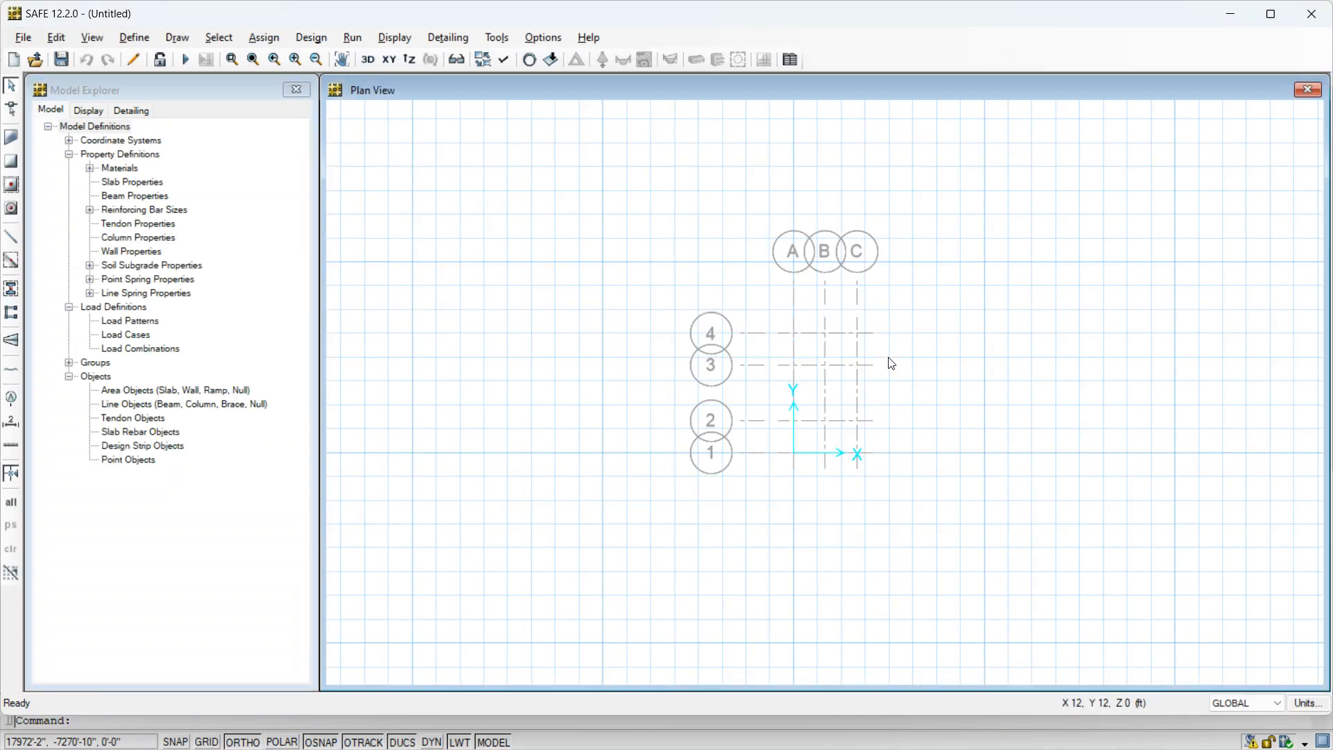
- Switch to the PDF guide and read the section on transferring grids and loads from ETABS and the Defining section
{"action": "key", "text": "alt+Tab"}
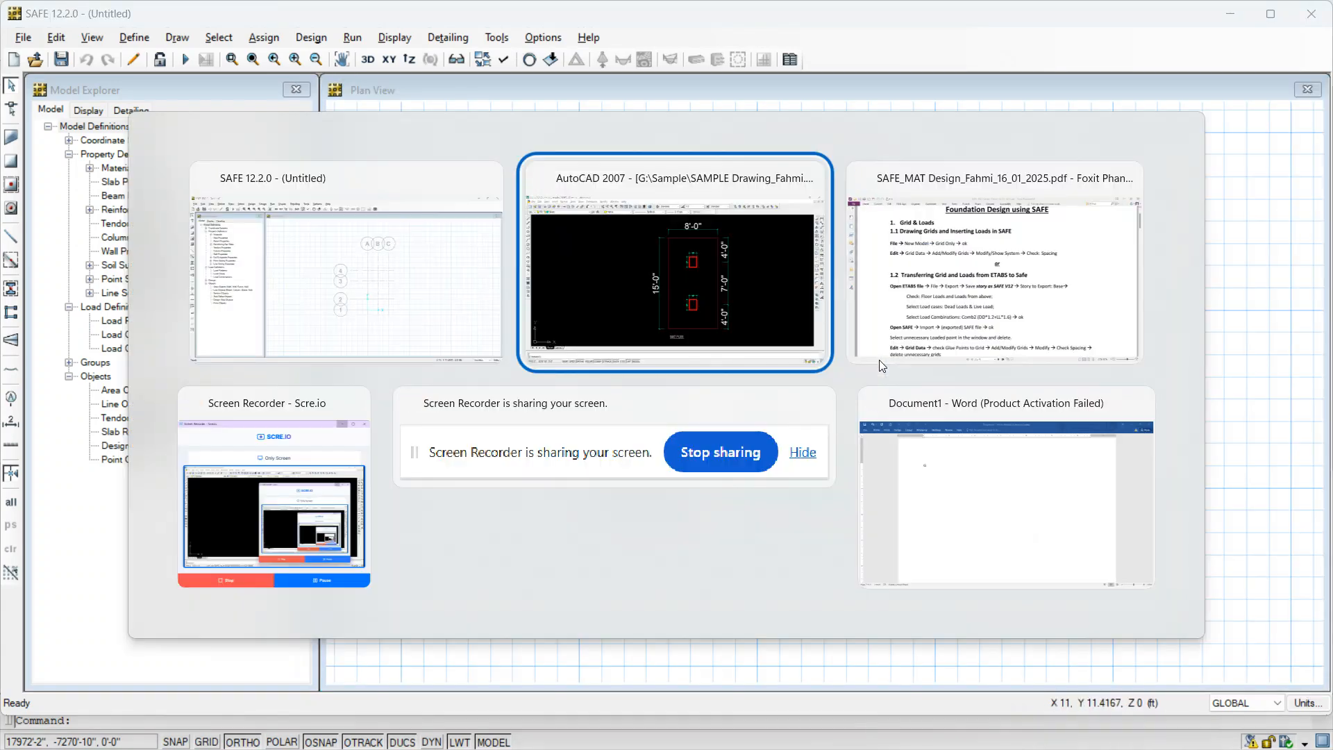
{"action": "left_click", "coordinate": [879, 360]}
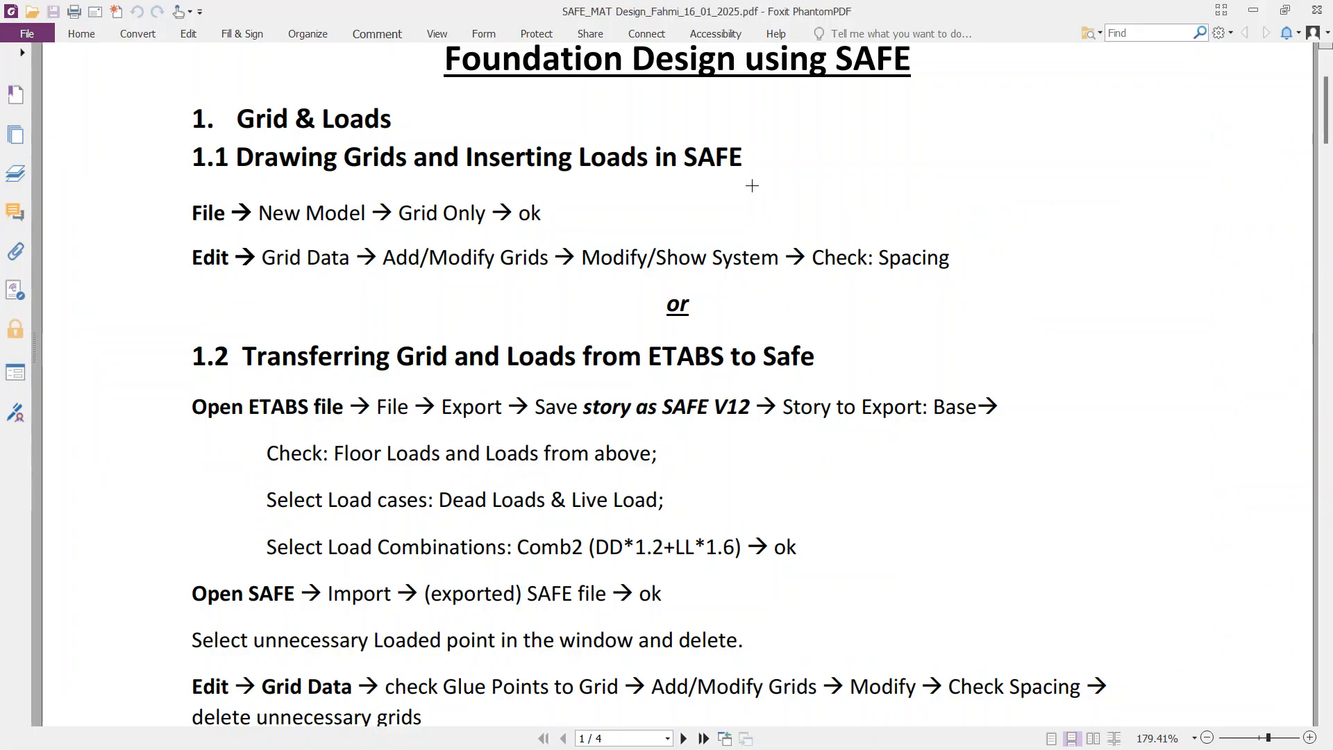
{"action": "left_click", "coordinate": [378, 33]}
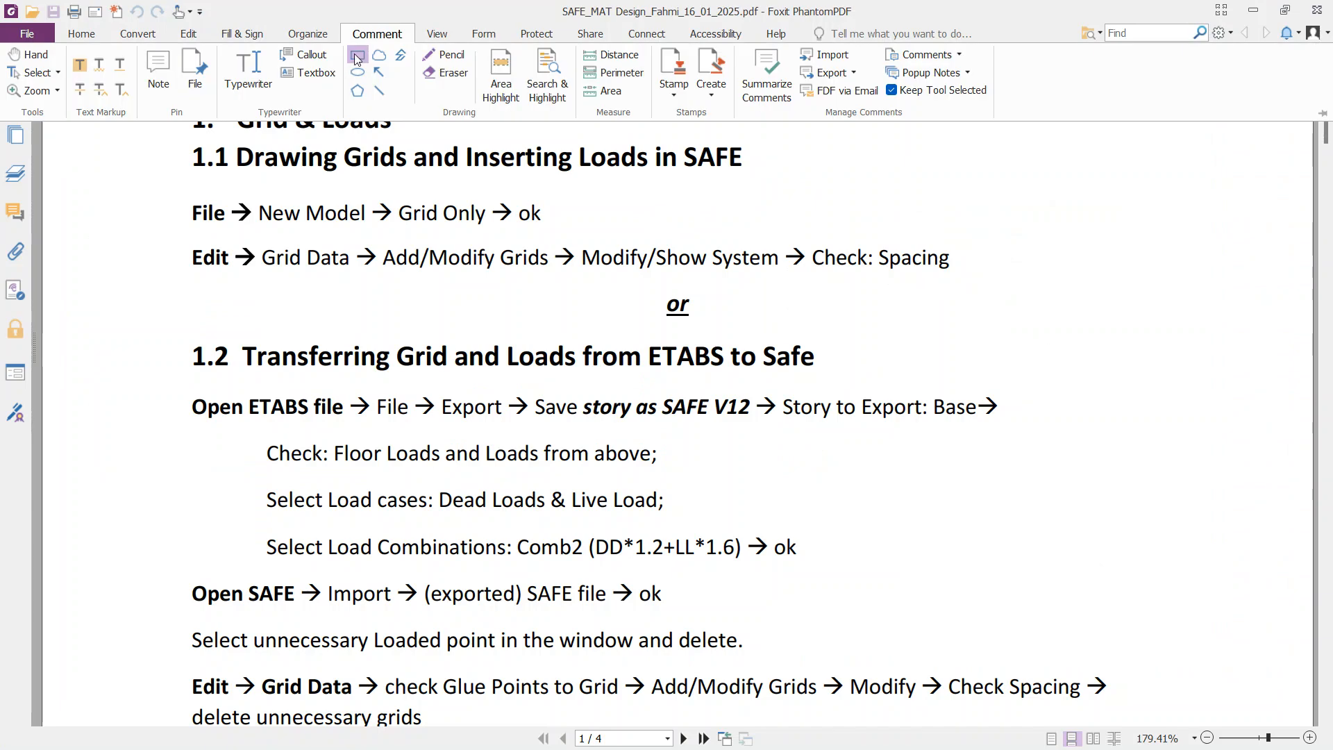
{"action": "left_click", "coordinate": [541, 256]}
{"action": "scroll", "coordinate": [541, 255], "scroll_direction": "down", "scroll_amount": 2}
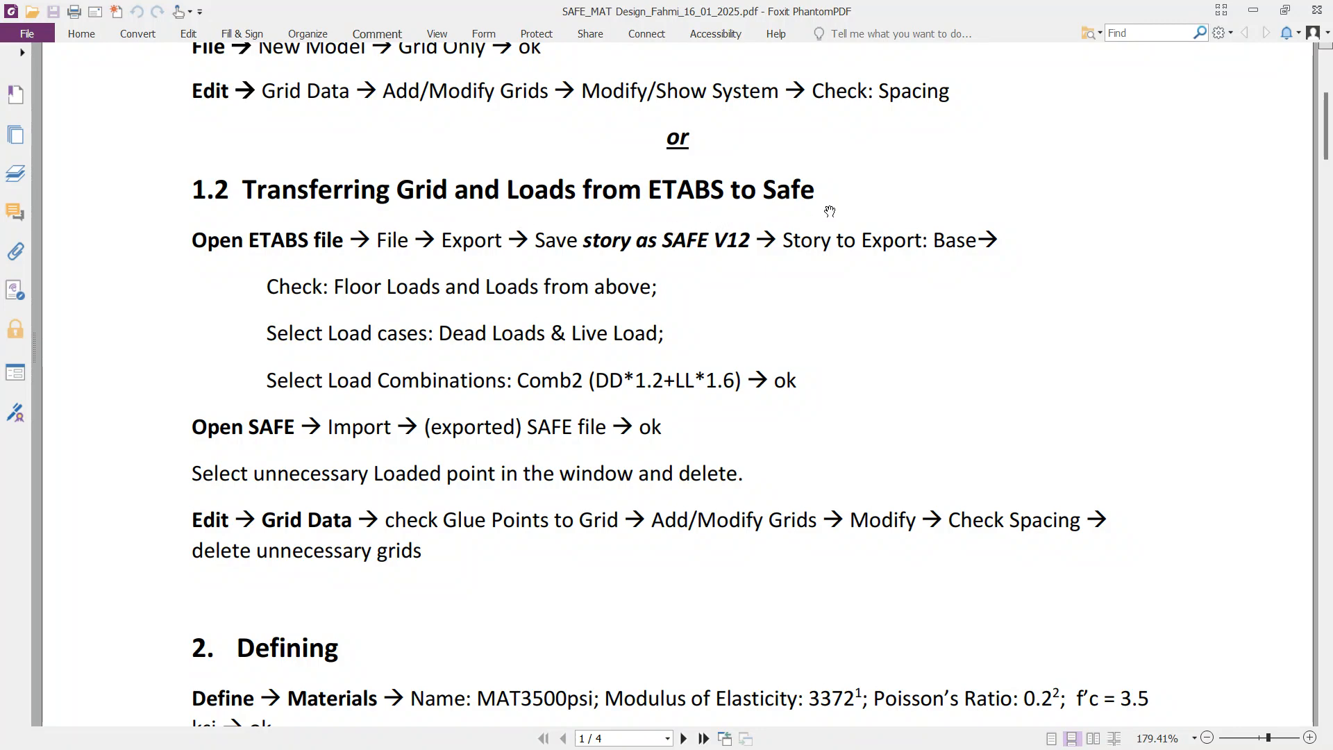
{"action": "scroll", "coordinate": [830, 211], "scroll_direction": "up", "scroll_amount": 1}
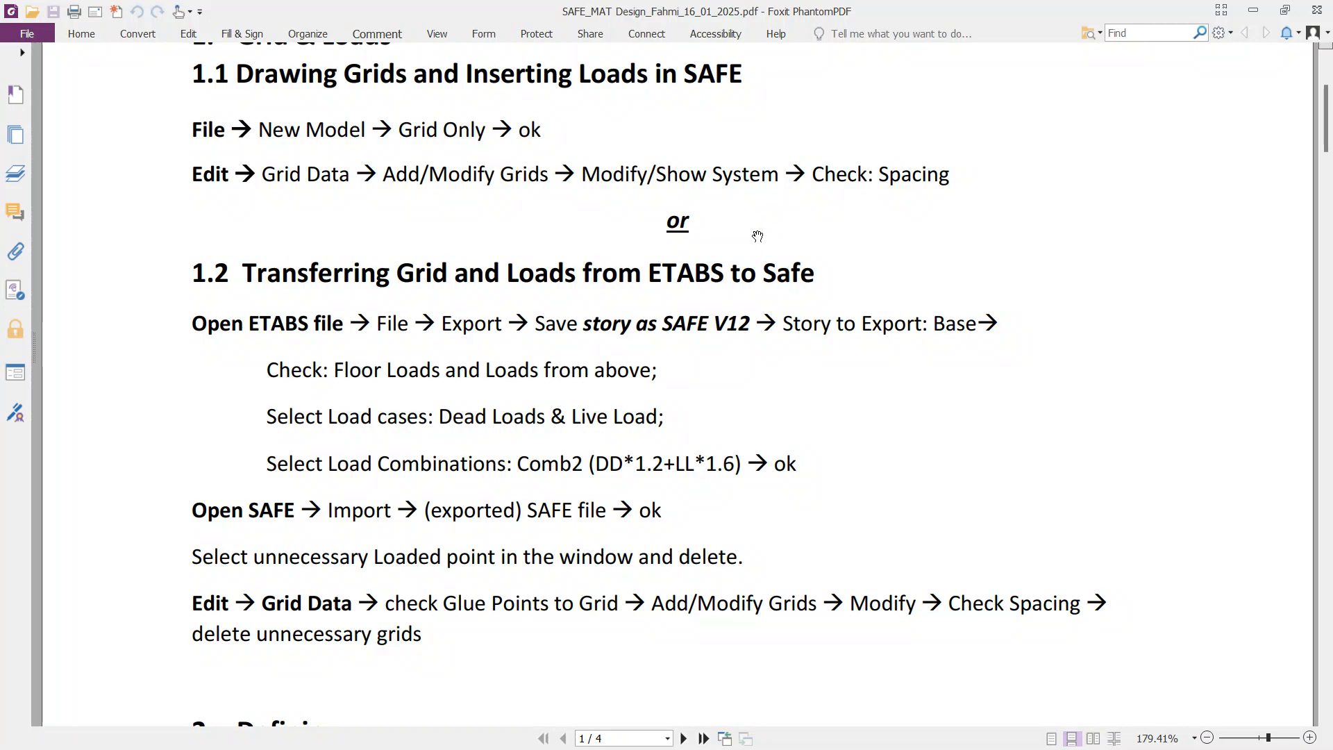
{"action": "scroll", "coordinate": [758, 237], "scroll_direction": "down", "scroll_amount": 3}
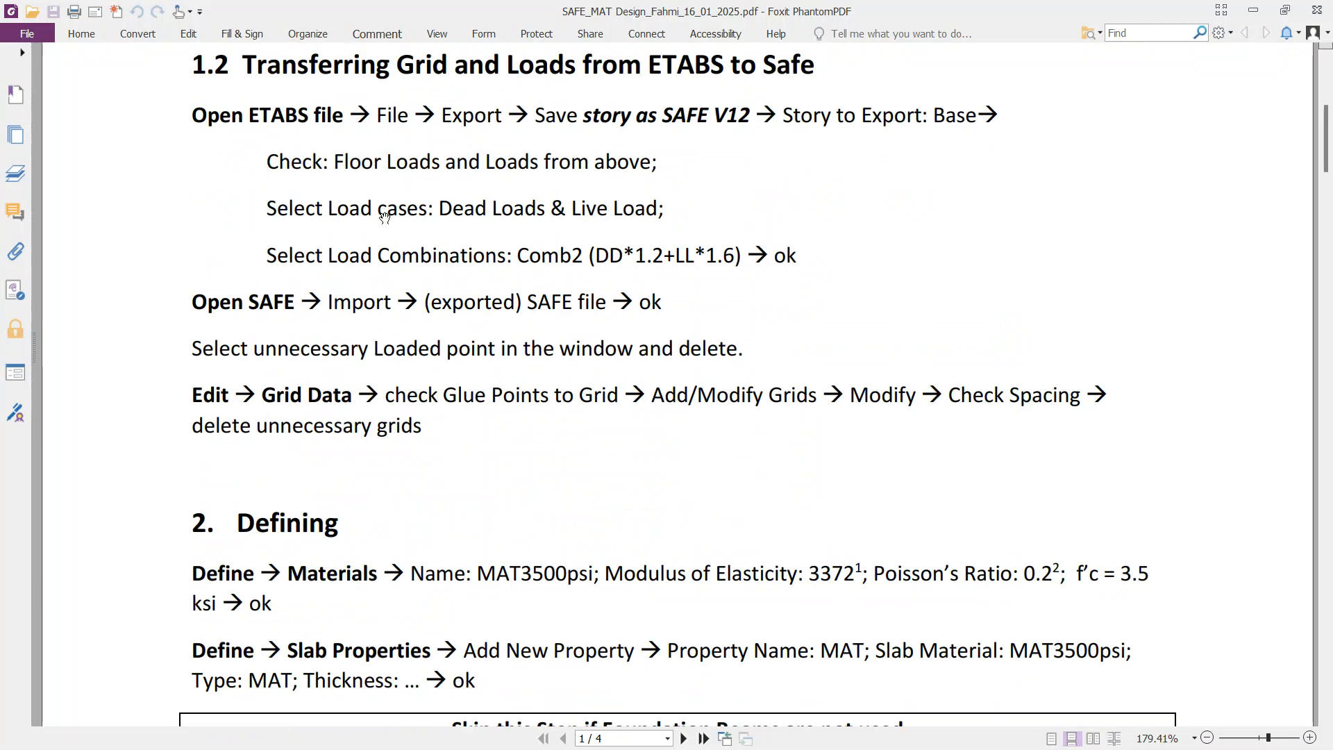
{"action": "scroll", "coordinate": [384, 215], "scroll_direction": "down", "scroll_amount": 2}
{"action": "scroll", "coordinate": [386, 213], "scroll_direction": "down", "scroll_amount": 1}
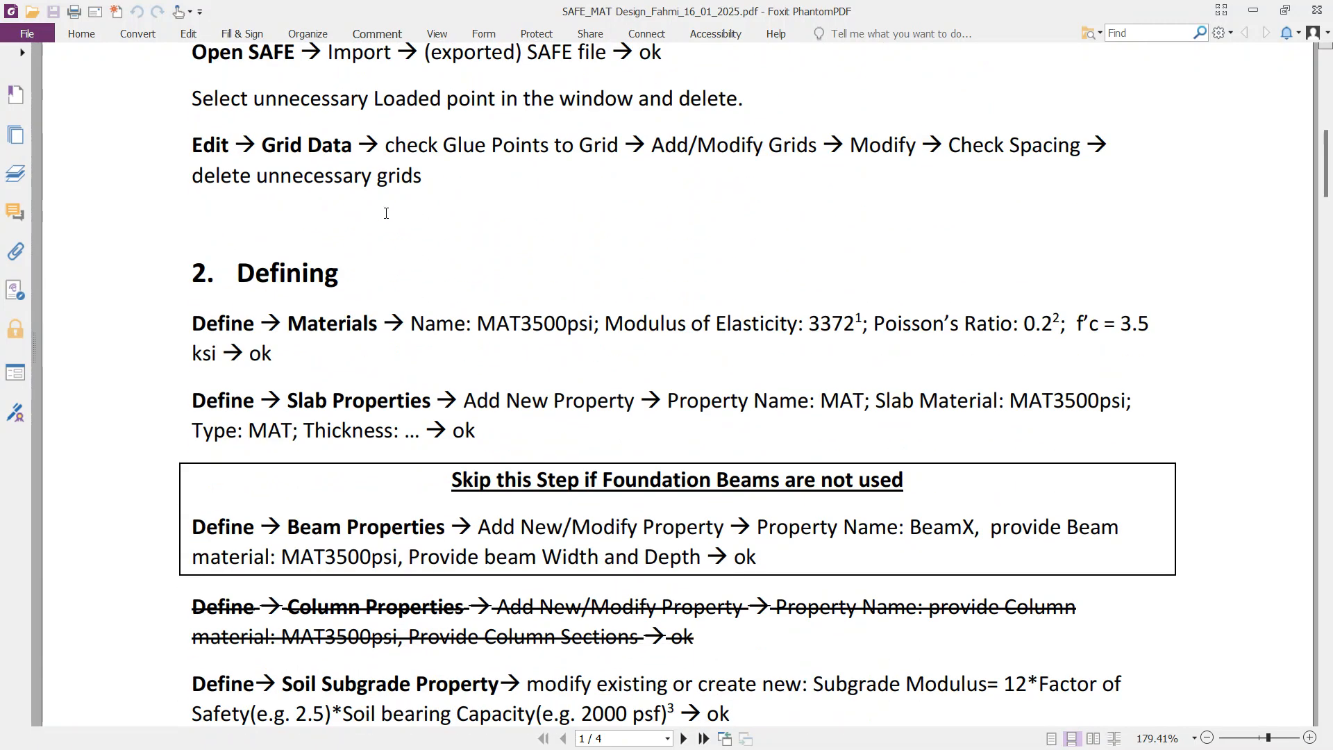
{"action": "scroll", "coordinate": [386, 213], "scroll_direction": "down", "scroll_amount": 2}
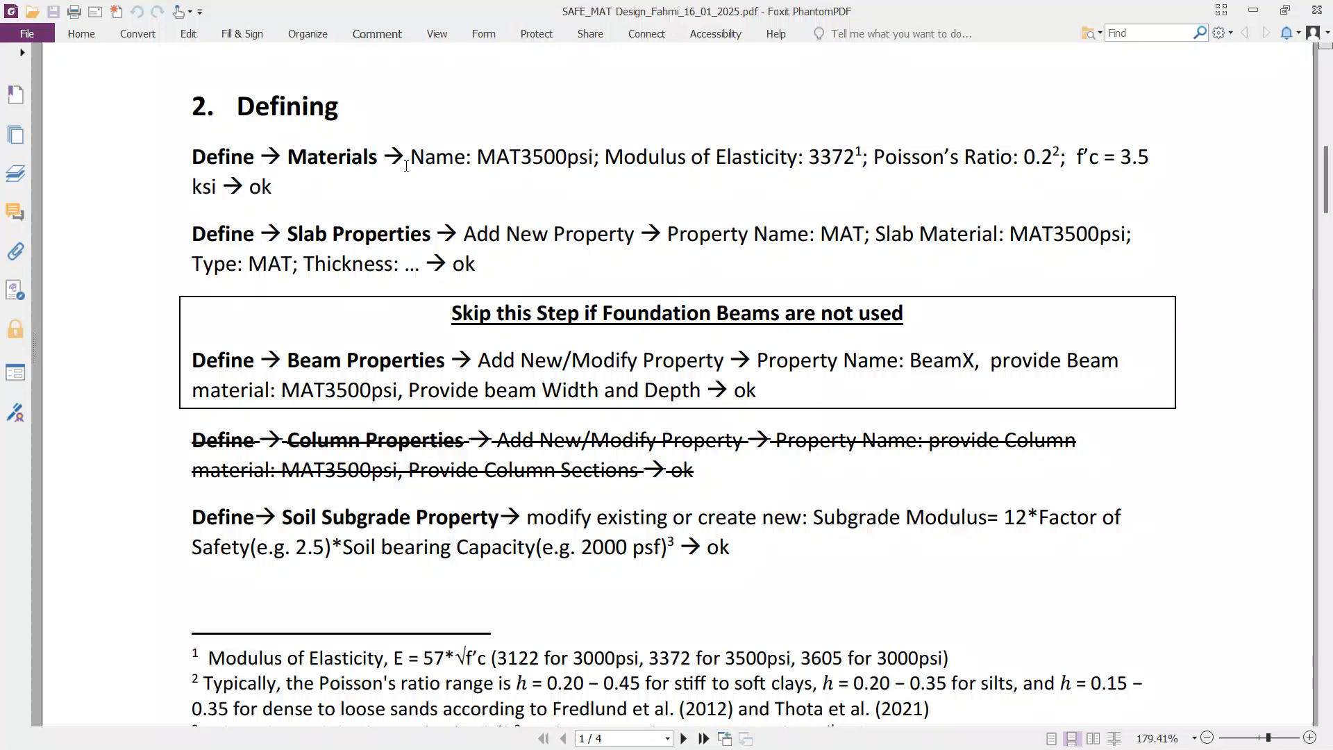
{"action": "scroll", "coordinate": [417, 195], "scroll_direction": "down", "scroll_amount": 1}
- Switch to SAFE and rename the 4000Psi concrete material as 3500Psi in its property data
{"action": "key", "text": "alt+Tab"}
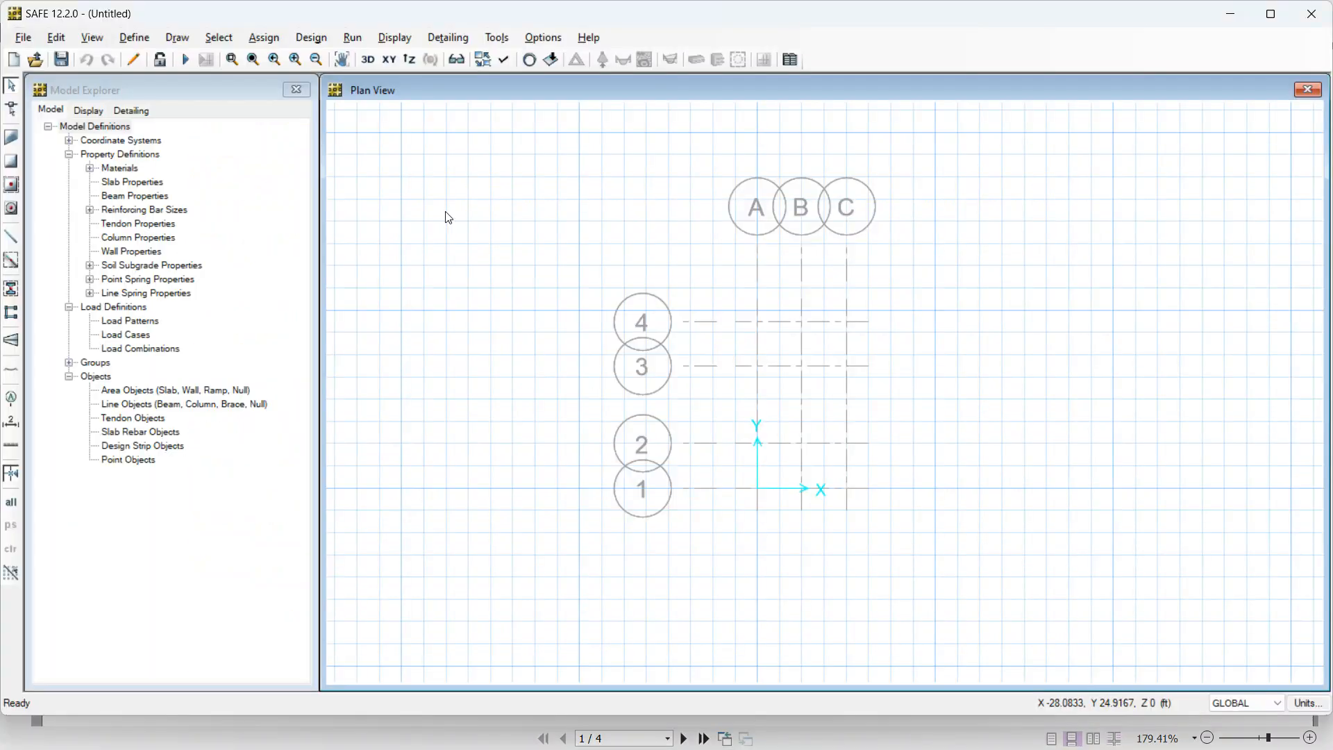
{"action": "left_click", "coordinate": [25, 35]}
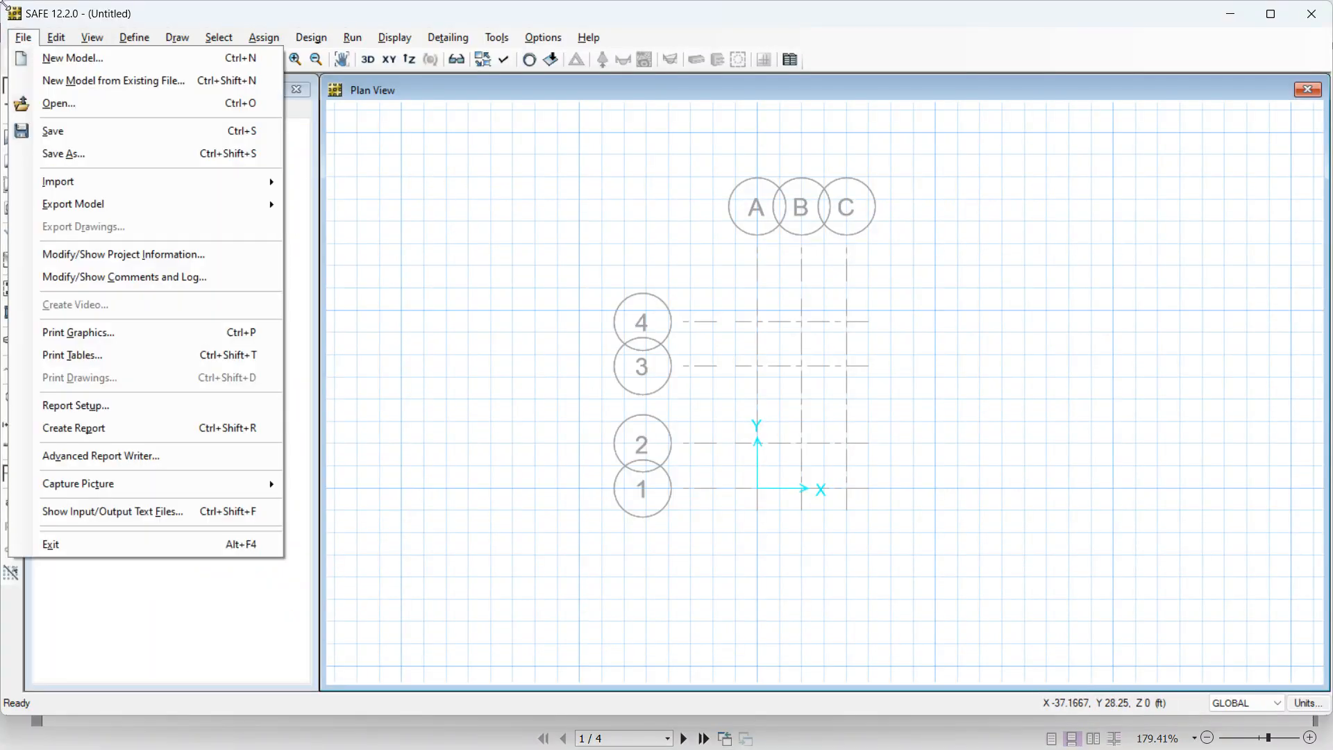
{"action": "left_click", "coordinate": [134, 37]}
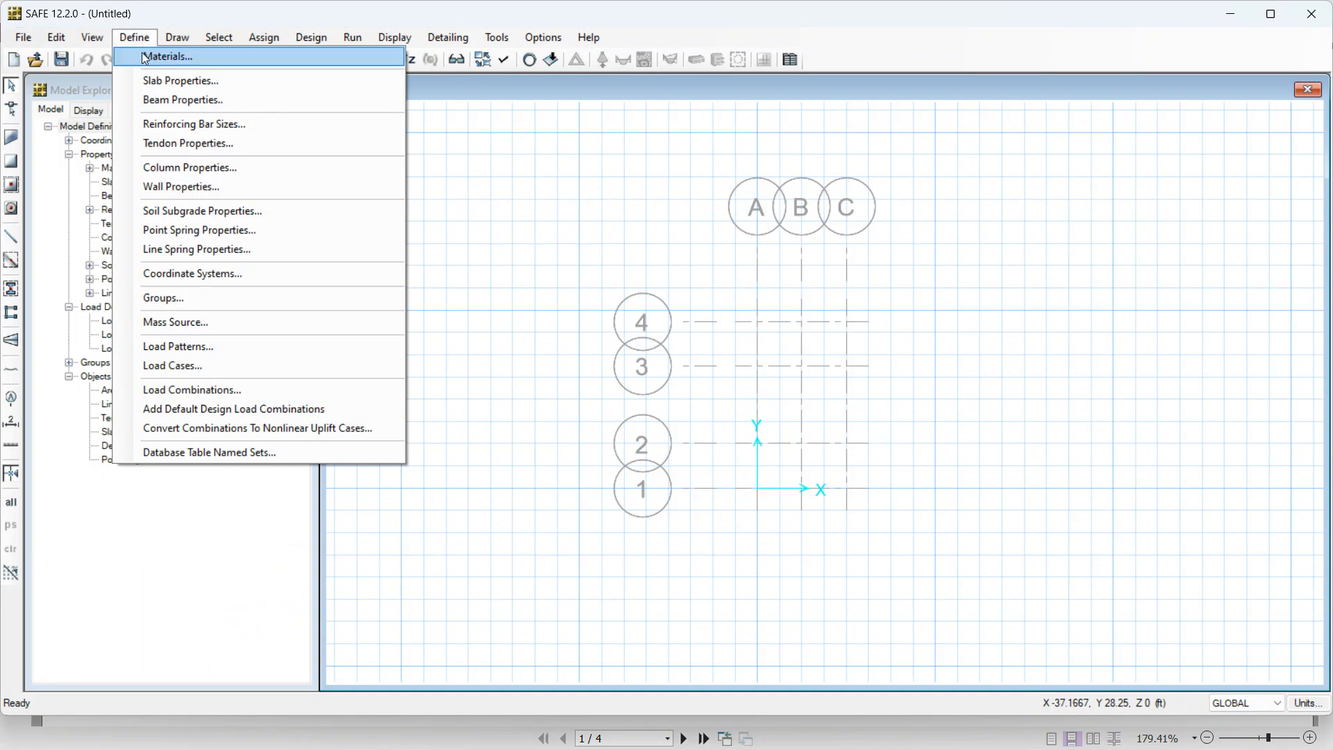
{"action": "left_click", "coordinate": [144, 55]}
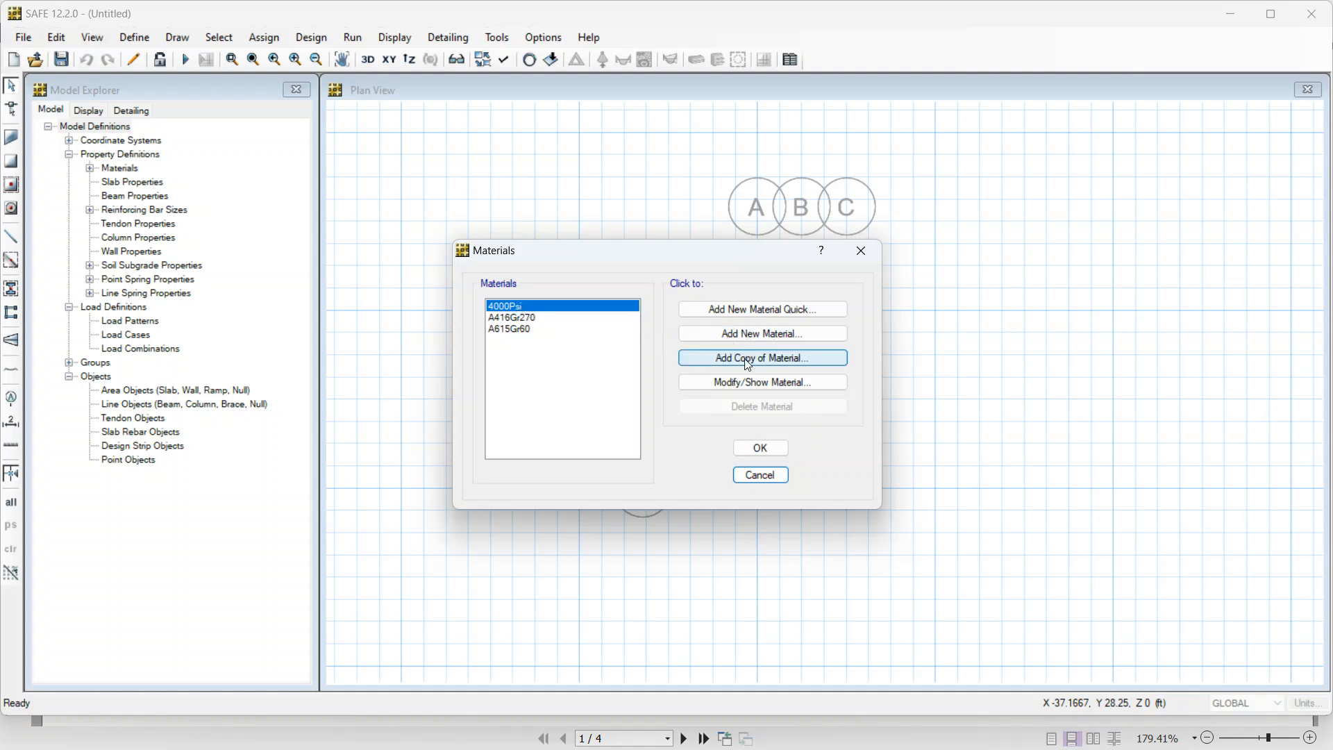
{"action": "left_click", "coordinate": [752, 392]}
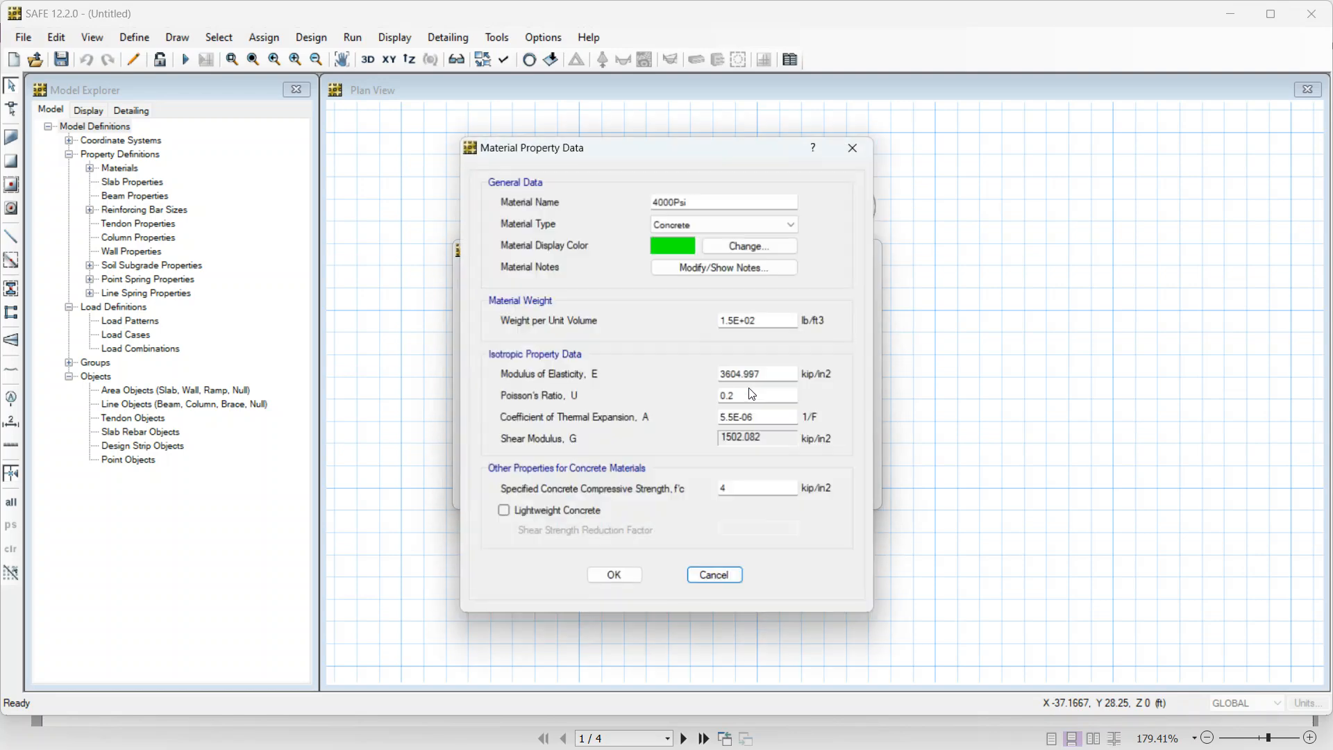
{"action": "left_click_drag", "start_coordinate": [664, 205], "coordinate": [654, 200]}
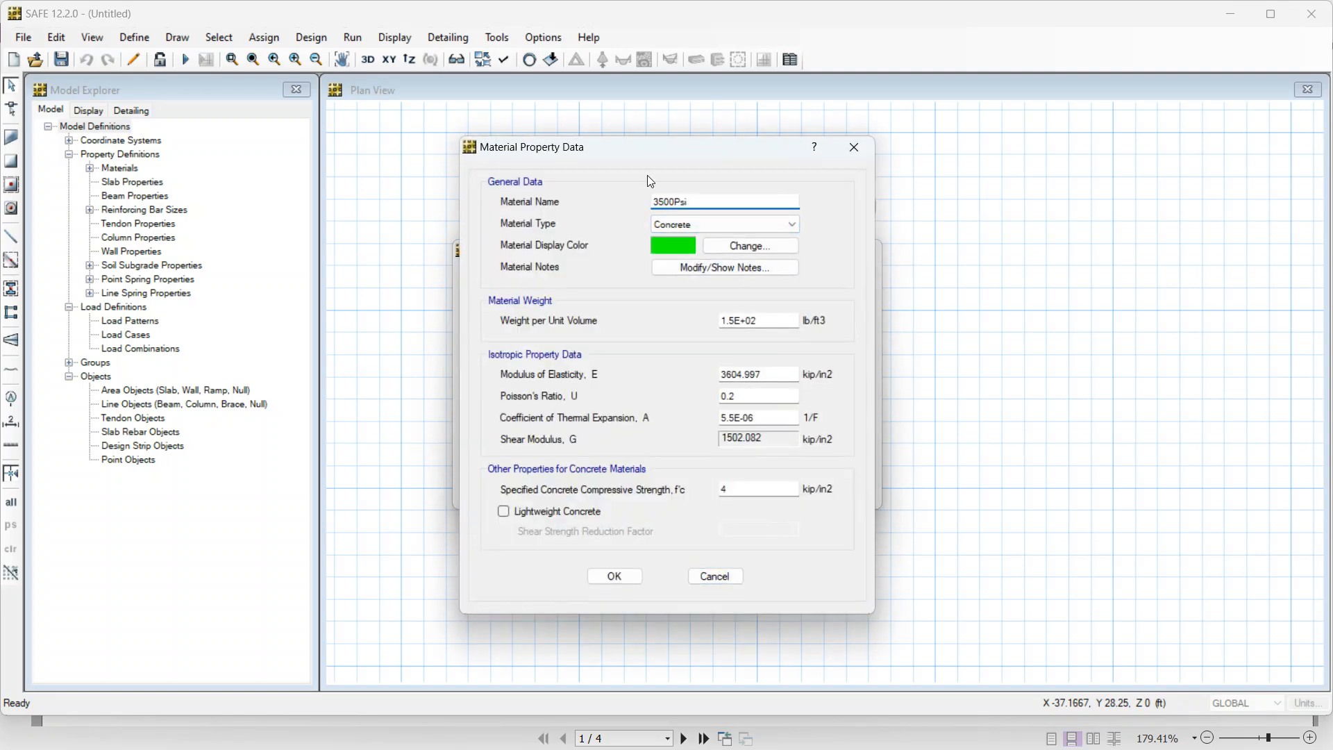
- Switch to the PDF guide and select the 3372 modulus of elasticity for 3500psi concrete in footnote 1
{"action": "left_click", "coordinate": [742, 376]}
{"action": "key", "text": "alt+Tab"}
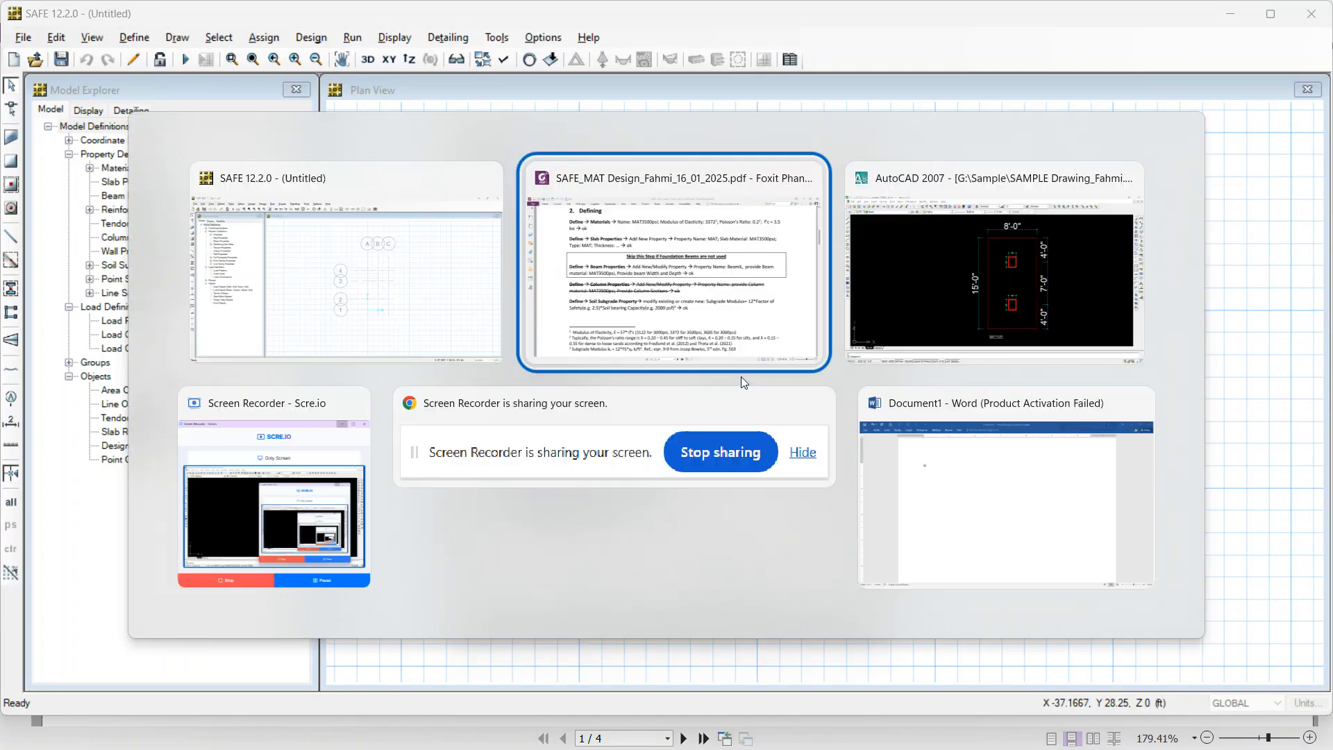
{"action": "scroll", "coordinate": [552, 695], "scroll_direction": "down", "scroll_amount": 3}
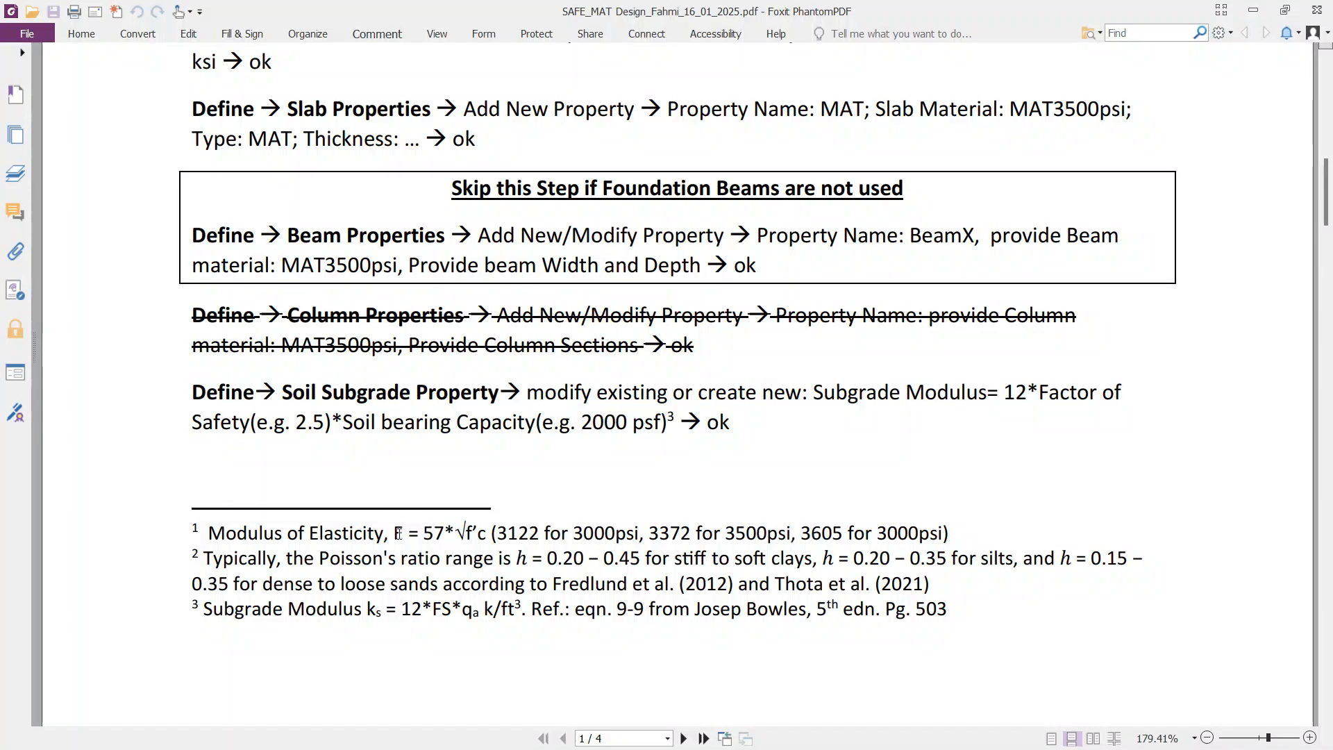
{"action": "left_click_drag", "start_coordinate": [398, 533], "coordinate": [535, 535]}
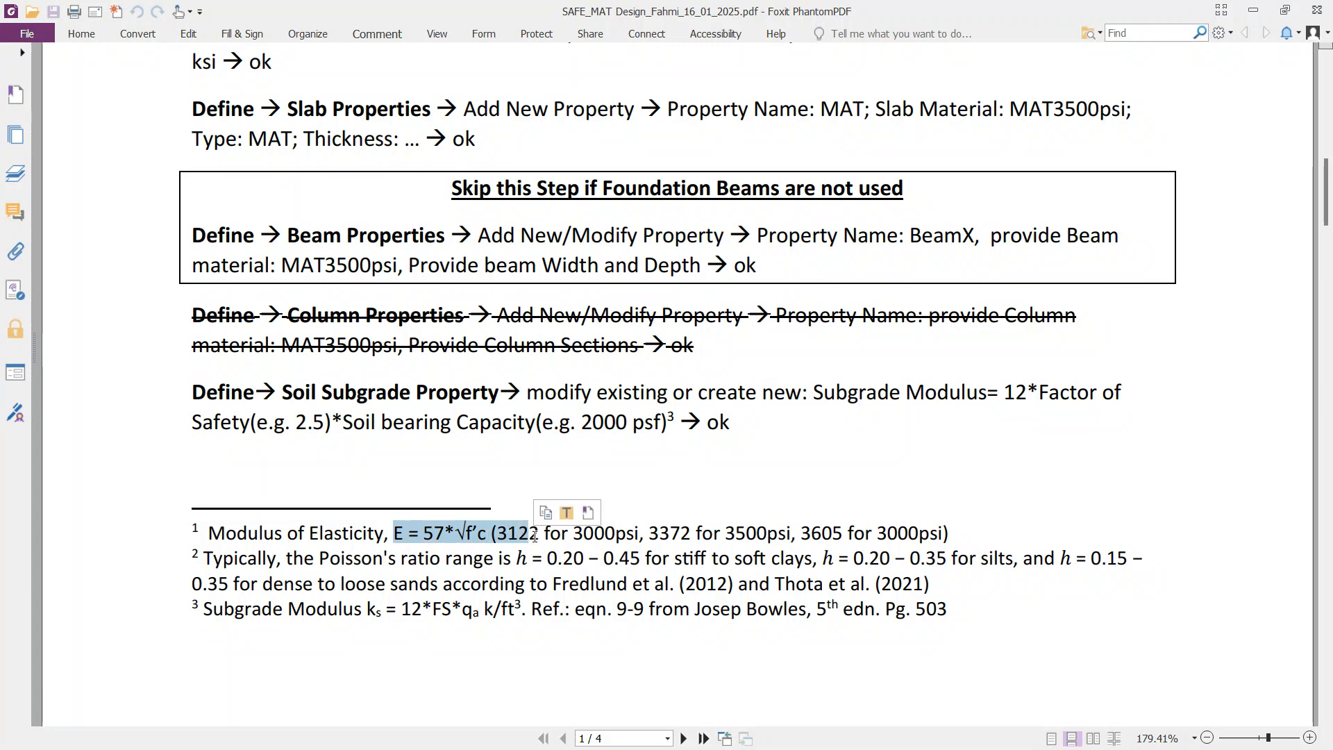
{"action": "left_click", "coordinate": [654, 532]}
{"action": "left_click_drag", "start_coordinate": [653, 533], "coordinate": [692, 534]}
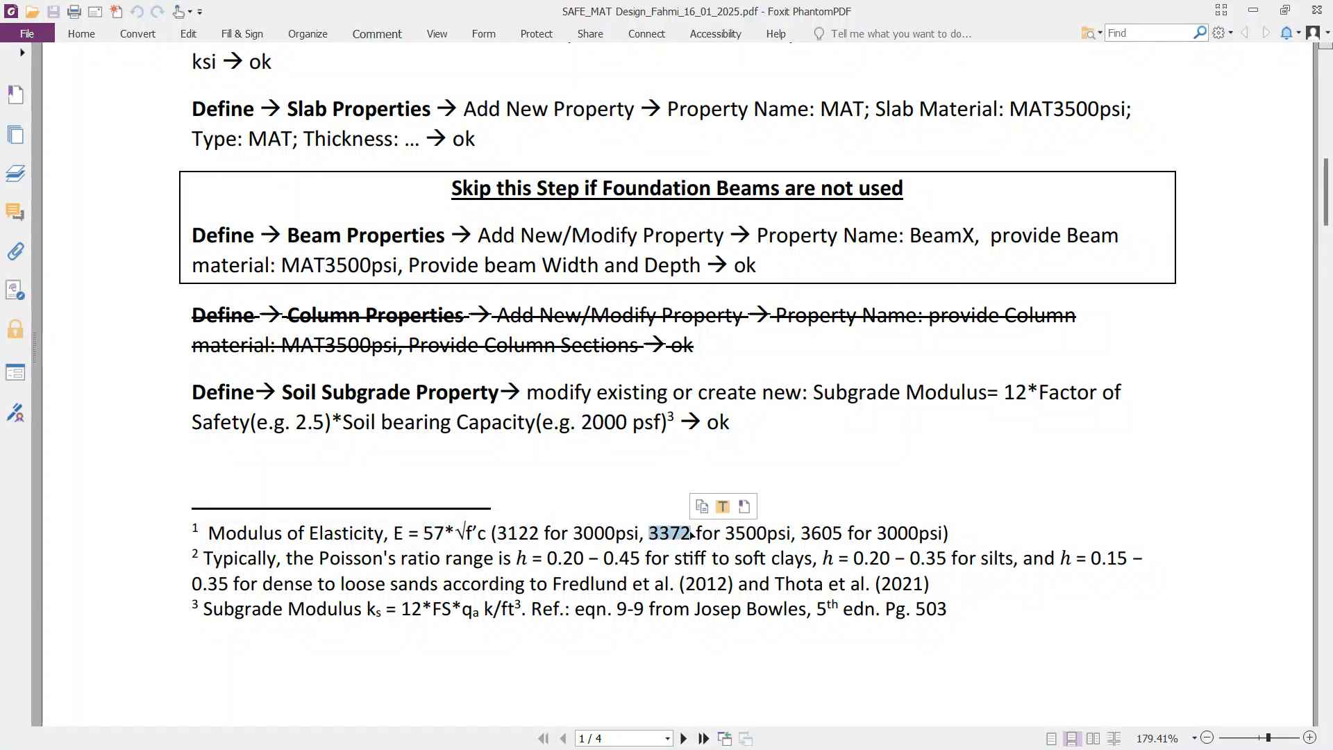
- Switch to SAFE and set the 3500Psi material's modulus of elasticity to 3372 kip/in2
{"action": "key", "text": "alt+Tab"}
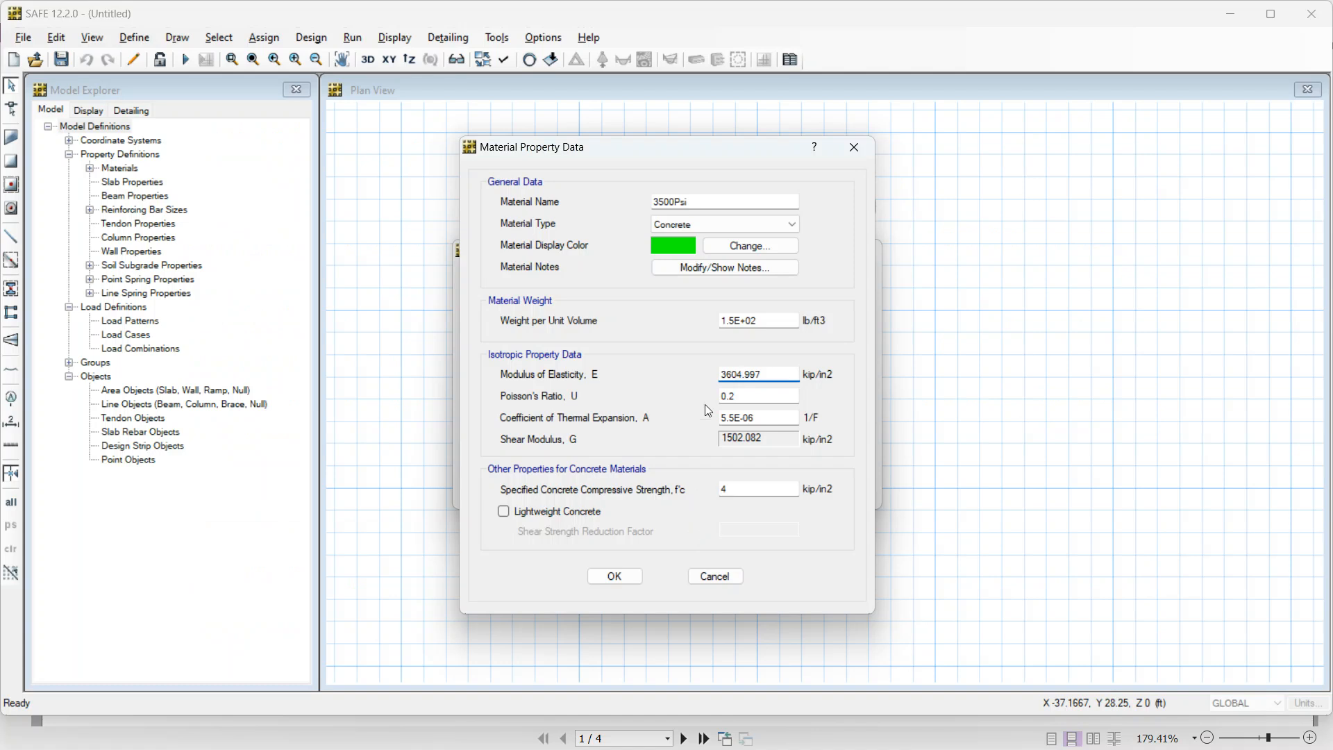
{"action": "double_click", "coordinate": [764, 374]}
{"action": "left_click", "coordinate": [767, 395]}
- Switch to the PDF guide and check the Poisson's ratio ranges in footnote 2, copying the digits of the 0.20 value for silts
{"action": "key", "text": "alt+Tab"}
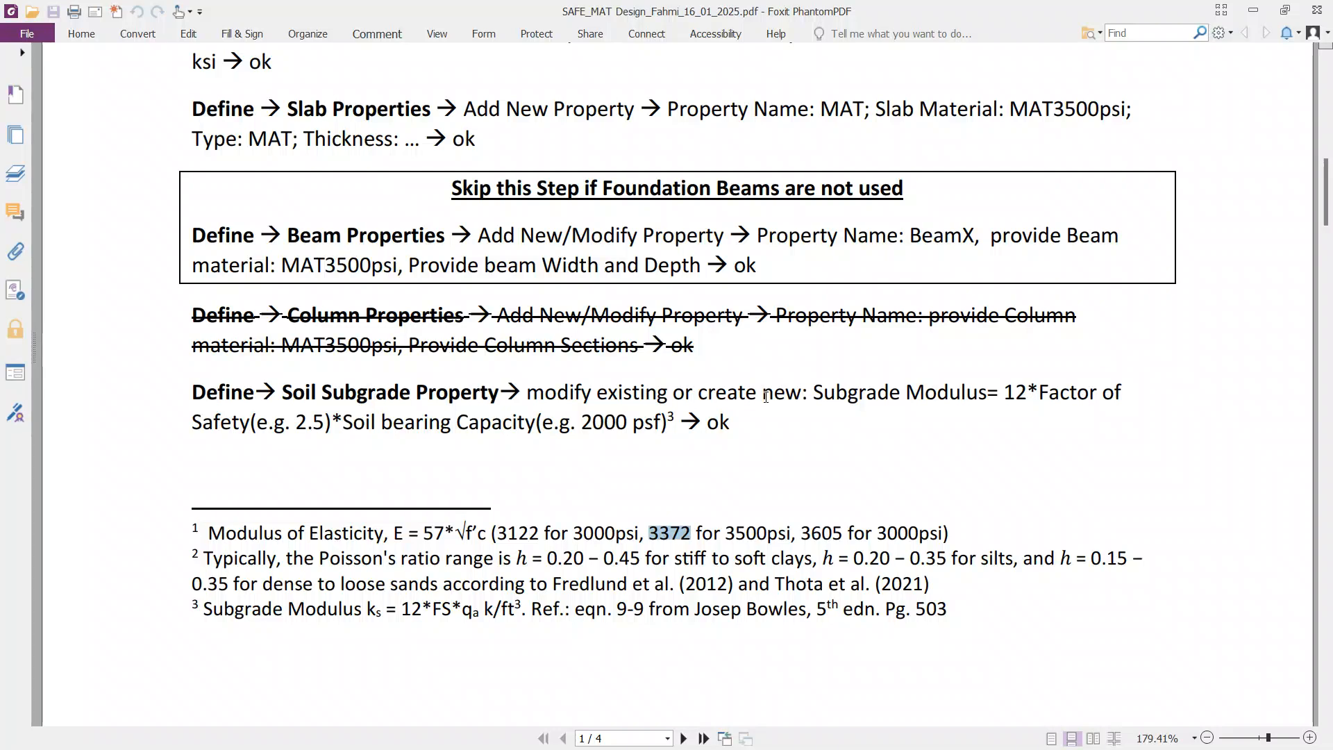
{"action": "left_click_drag", "start_coordinate": [515, 559], "coordinate": [757, 564]}
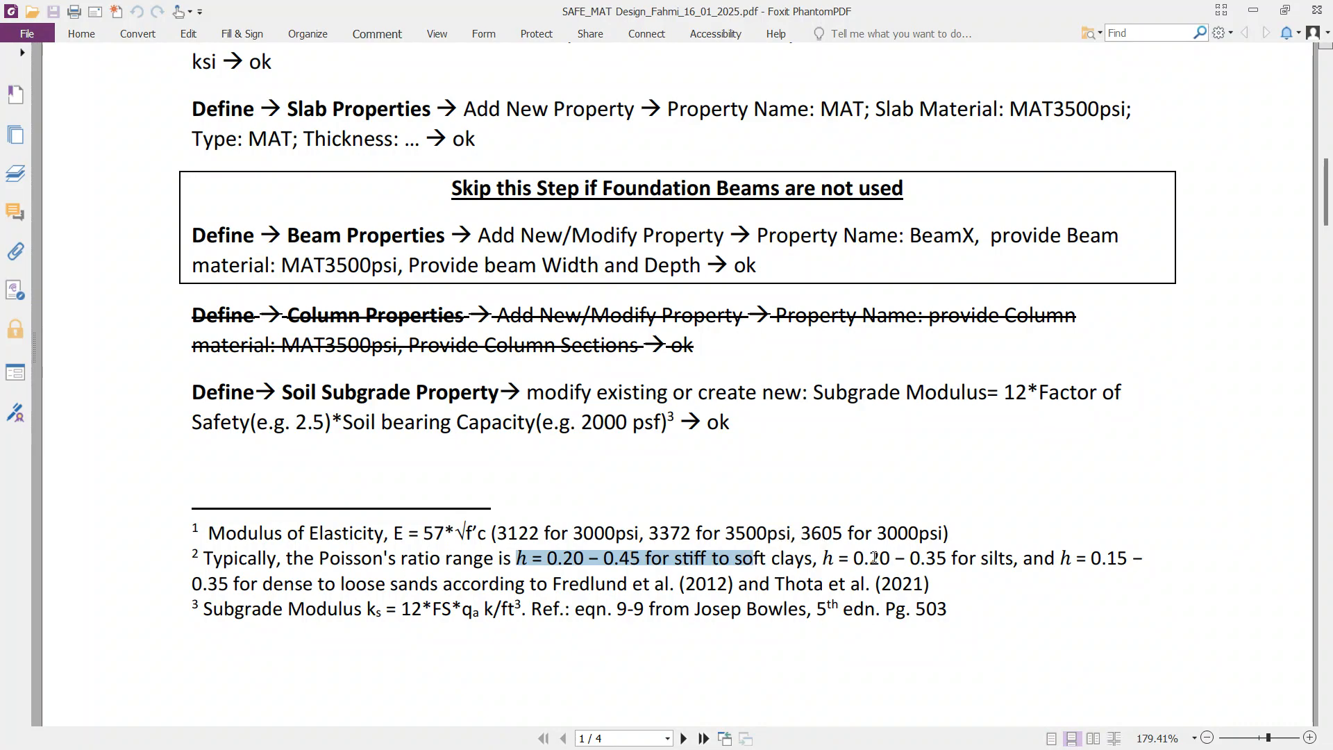
{"action": "left_click_drag", "start_coordinate": [869, 560], "coordinate": [894, 563]}
{"action": "key", "text": "ctrl+c"}
- Switch to SAFE, set the specified concrete compressive strength to the guide's 3.5 ksi, and accept the material definitions
{"action": "key", "text": "alt+Tab"}
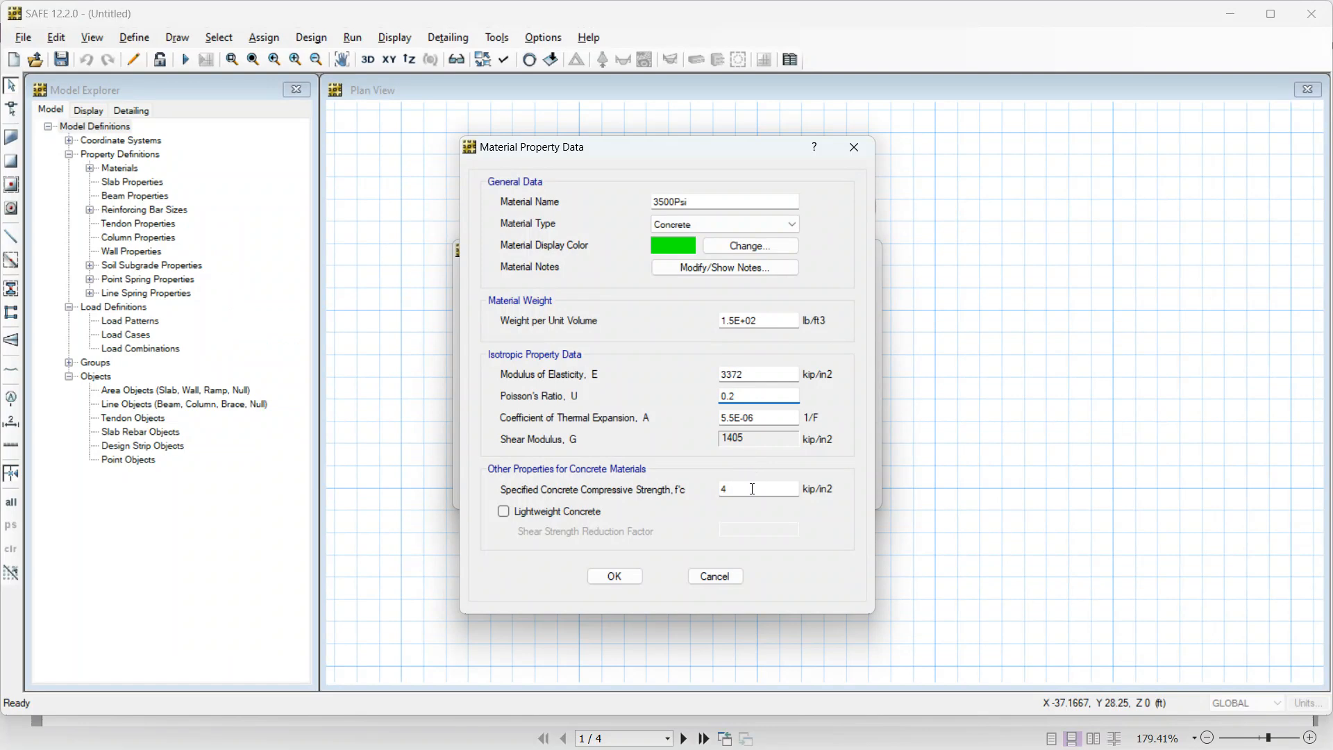
{"action": "left_click_drag", "start_coordinate": [753, 489], "coordinate": [721, 485]}
{"action": "left_click", "coordinate": [615, 576]}
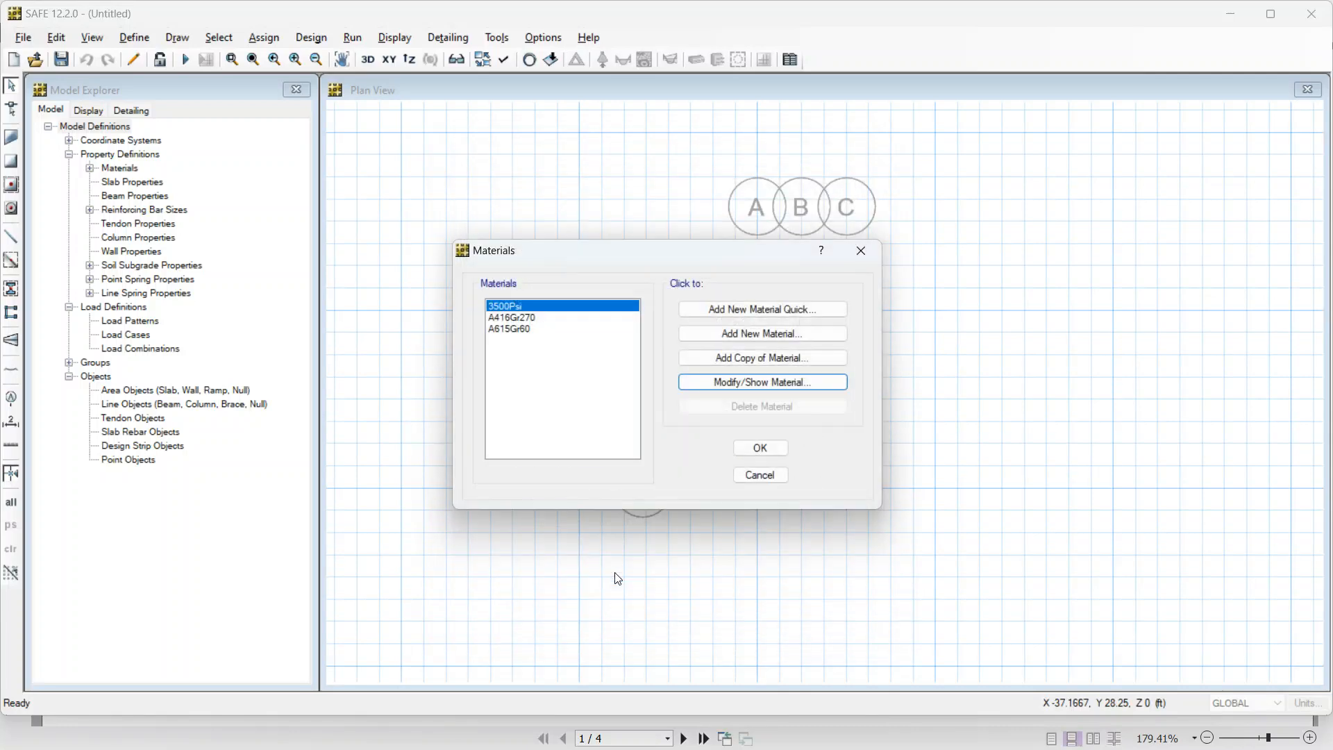
{"action": "left_click", "coordinate": [747, 447]}
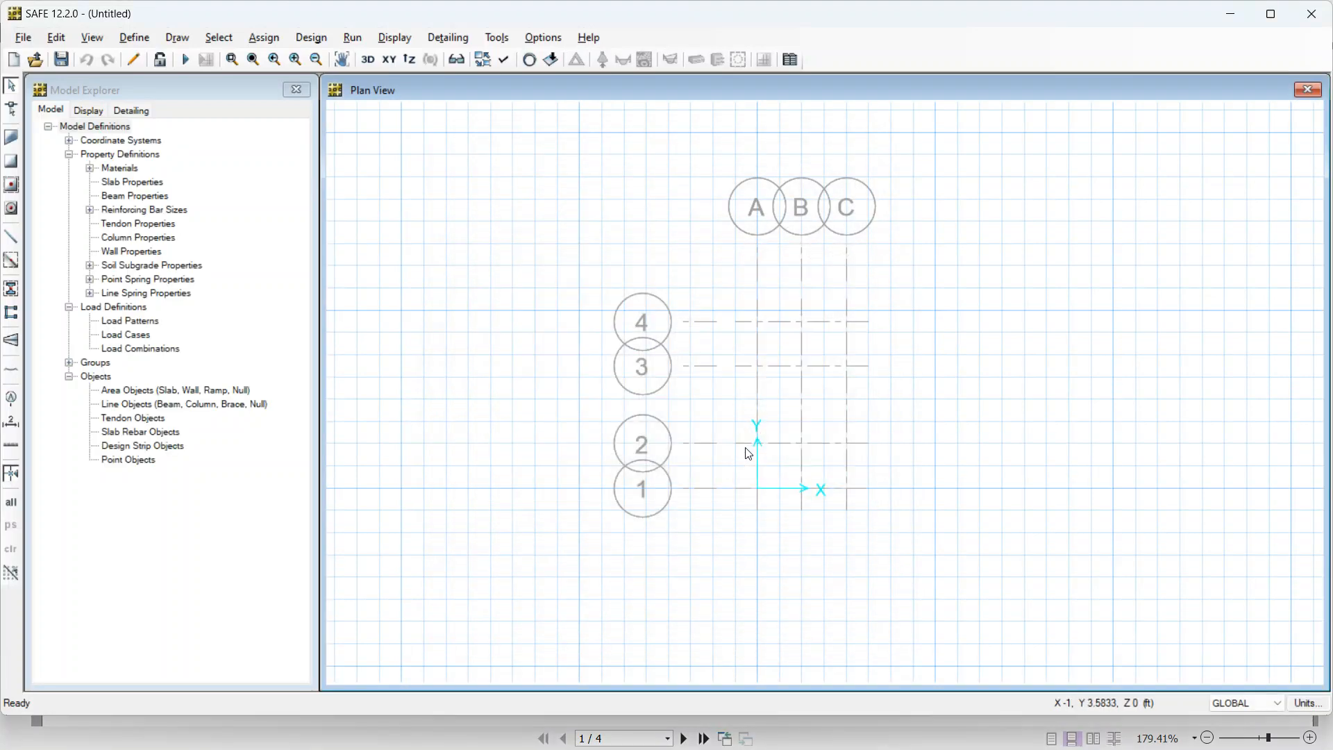
- Switch to the PDF guide and read the Slab Properties instructions, marking the property name and slab material
{"action": "key", "text": "alt+Tab"}
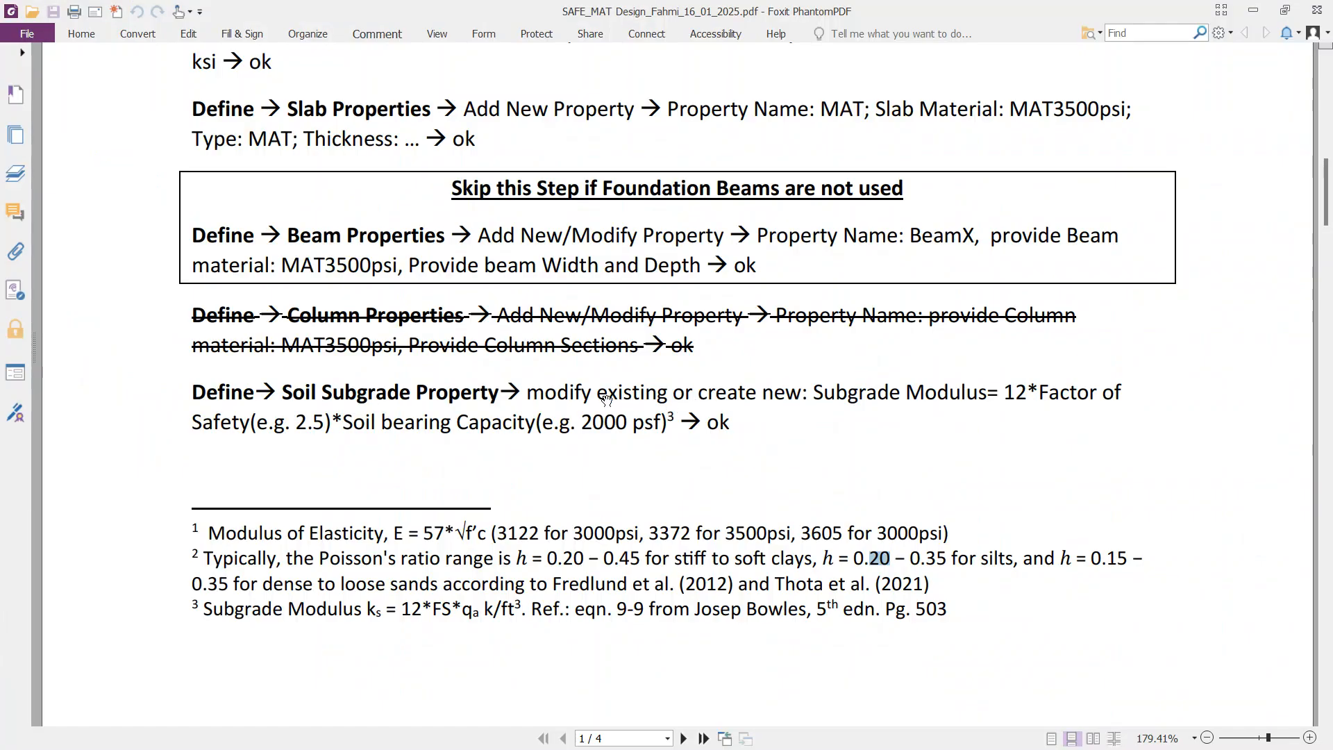
{"action": "scroll", "coordinate": [607, 396], "scroll_direction": "down", "scroll_amount": 1}
{"action": "scroll", "coordinate": [479, 278], "scroll_direction": "up", "scroll_amount": 3}
{"action": "scroll", "coordinate": [471, 255], "scroll_direction": "up", "scroll_amount": 1}
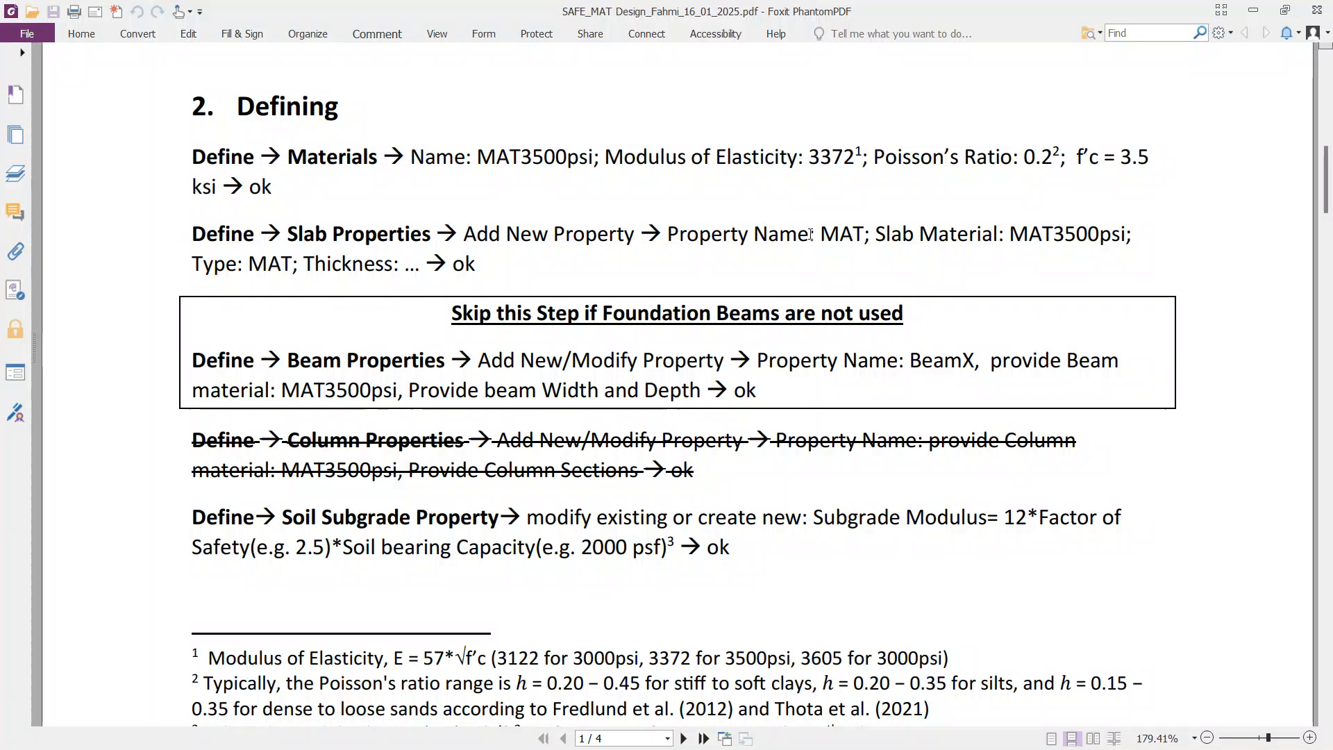
{"action": "left_click_drag", "start_coordinate": [796, 234], "coordinate": [874, 233]}
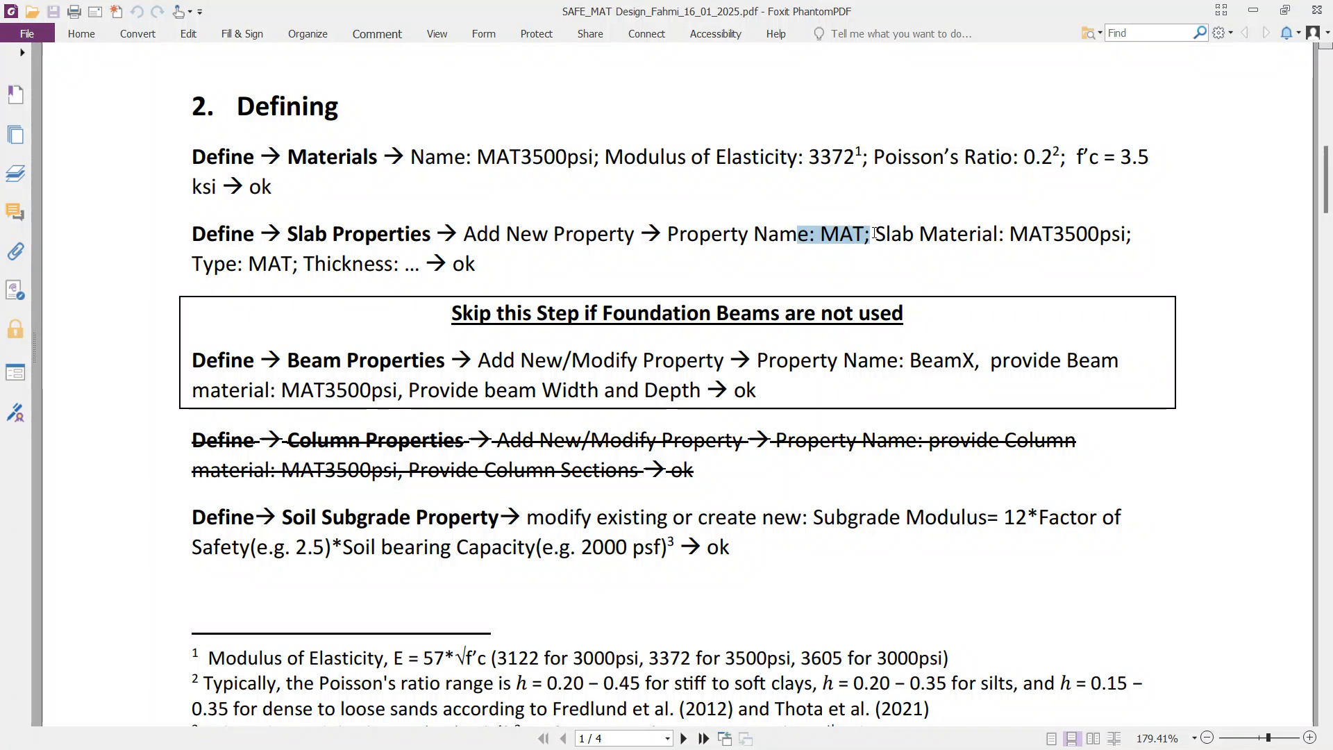
{"action": "left_click_drag", "start_coordinate": [997, 239], "coordinate": [1061, 251]}
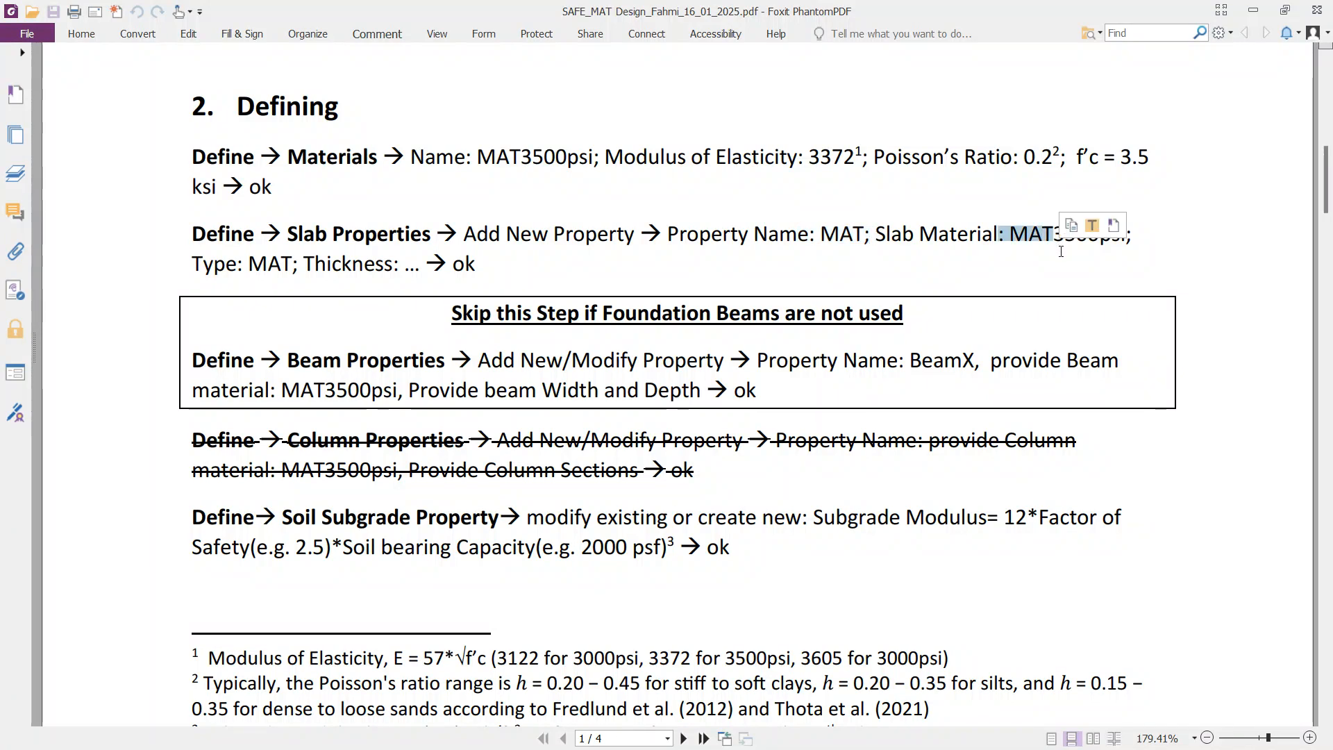
- Switch to SAFE and add a new slab property named MAT with 3500Psi as its slab material
{"action": "key", "text": "alt+Tab"}
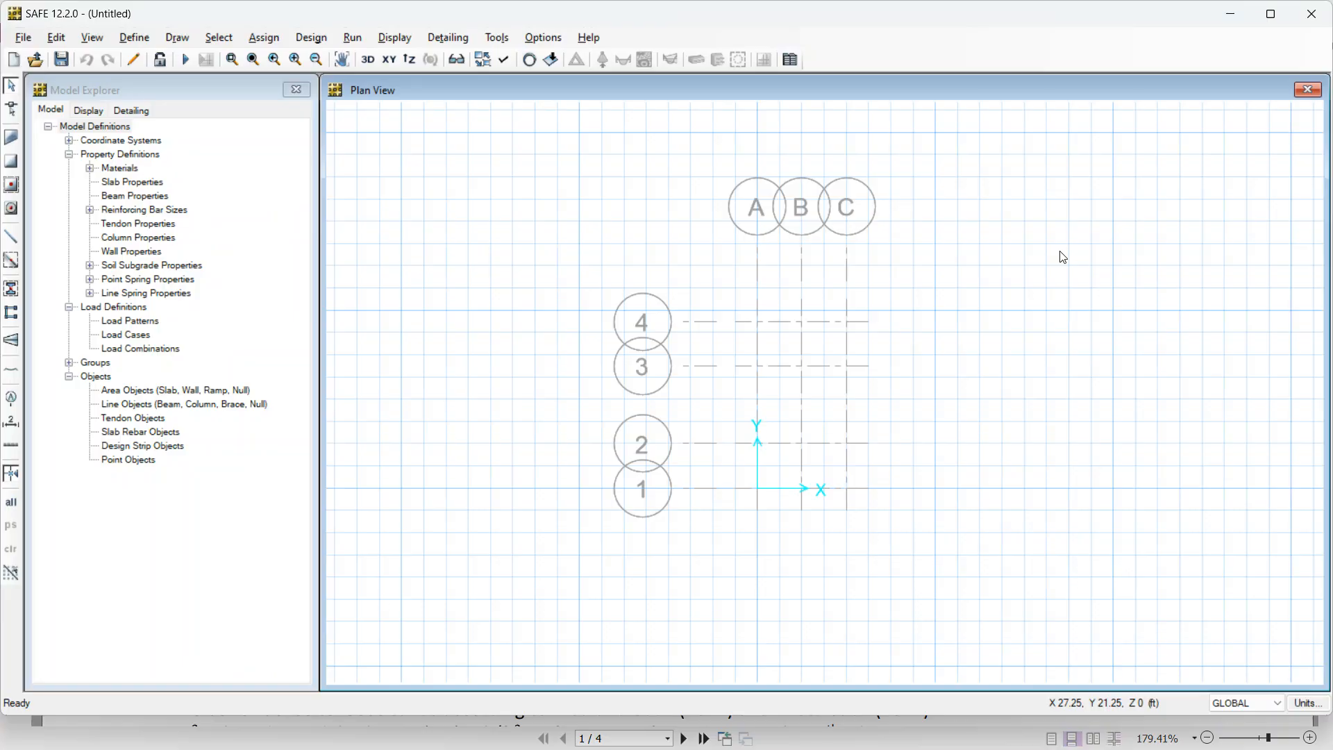
{"action": "left_click", "coordinate": [543, 37]}
{"action": "left_click", "coordinate": [543, 37]}
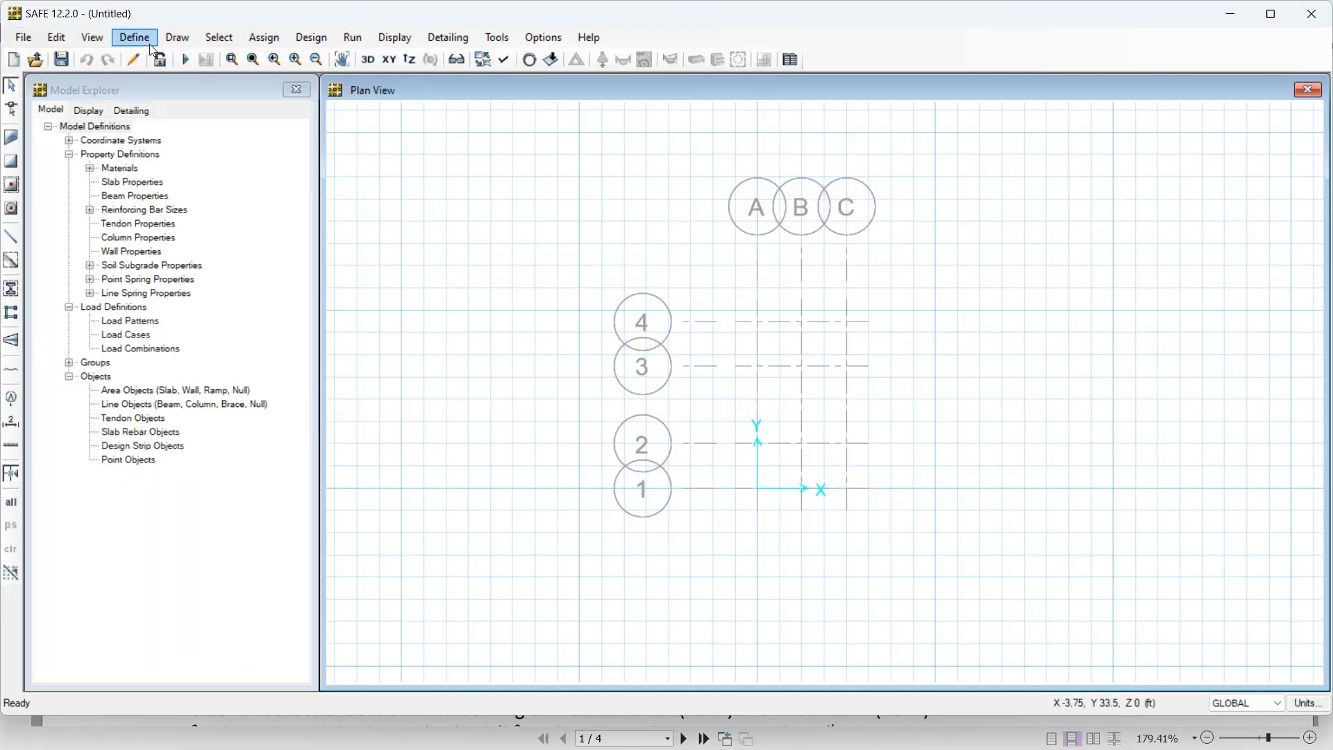
{"action": "left_click", "coordinate": [149, 42]}
{"action": "left_click", "coordinate": [172, 82]}
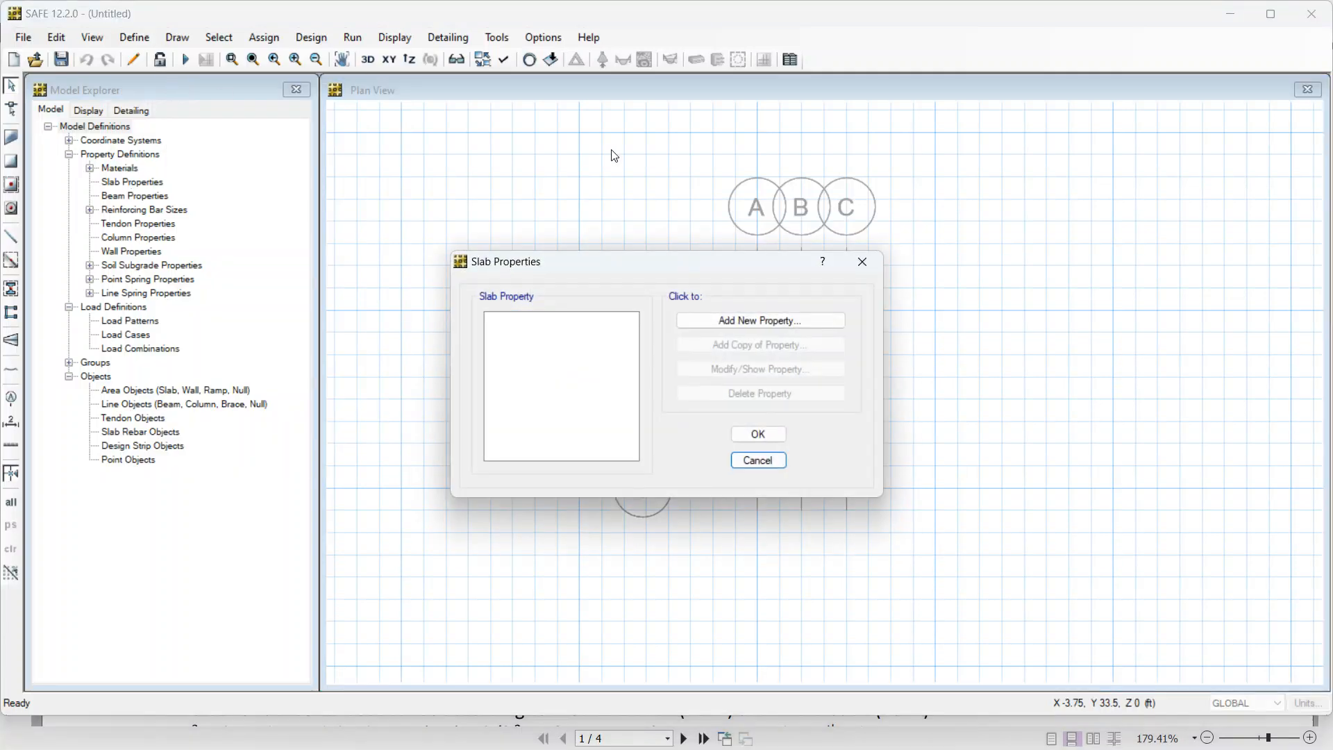
{"action": "left_click", "coordinate": [755, 318]}
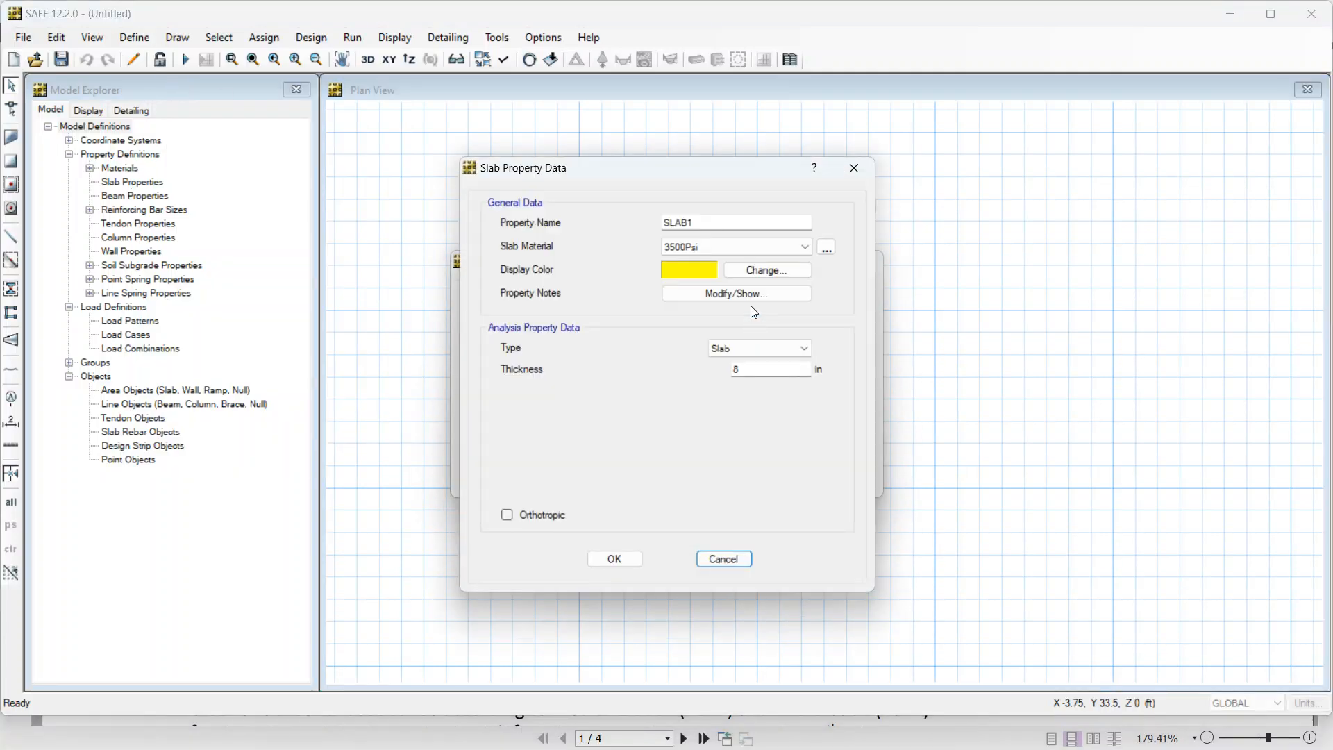
{"action": "double_click", "coordinate": [700, 224]}
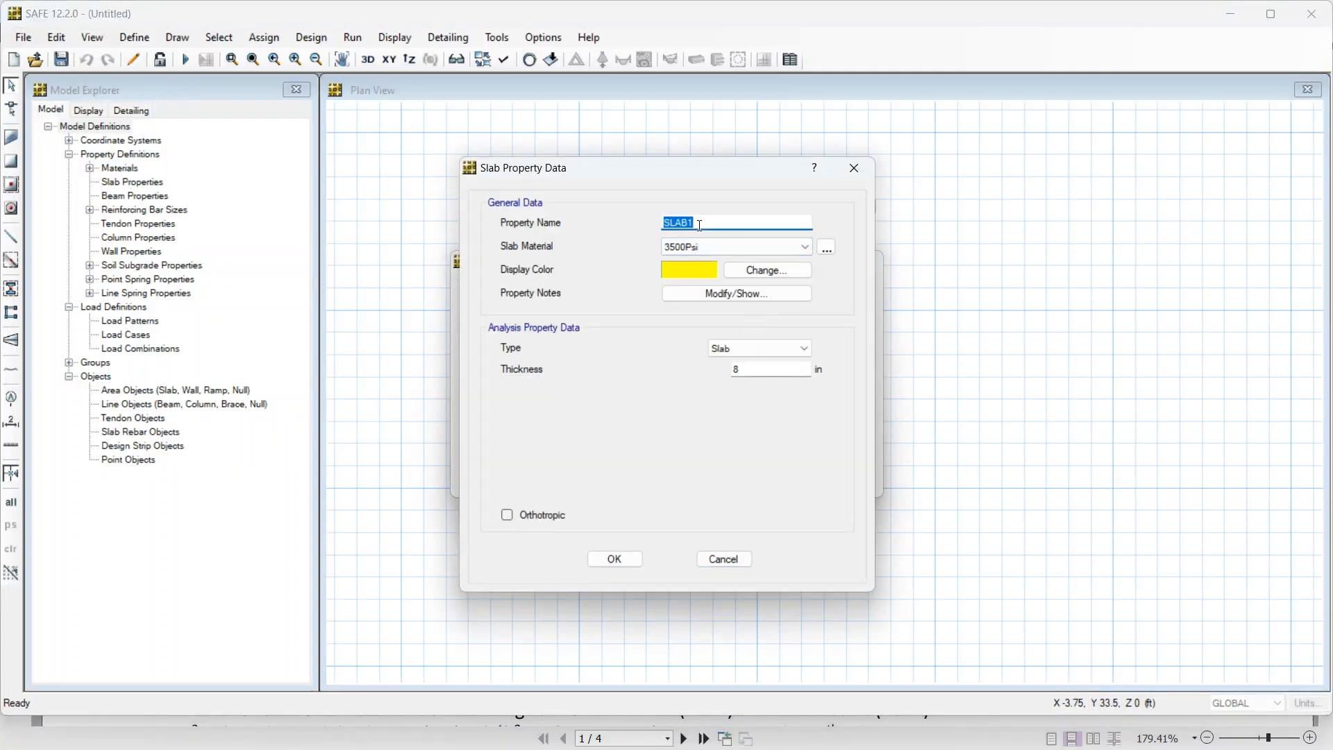
{"action": "type", "text": "MAT"}
{"action": "left_click", "coordinate": [761, 253]}
{"action": "left_click", "coordinate": [763, 261]}
- Set the MAT property's type to Mat and its thickness to 18 in, and accept the slab properties
{"action": "left_click", "coordinate": [766, 347]}
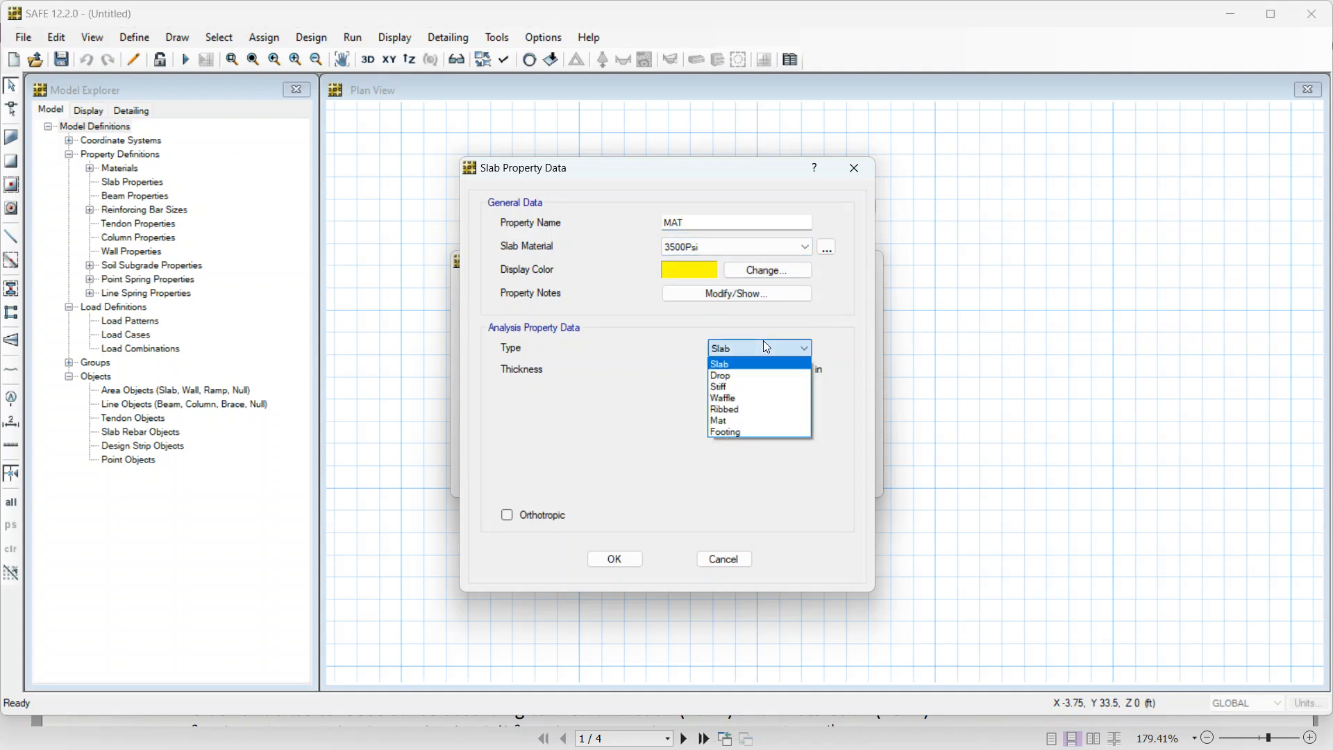
{"action": "left_click", "coordinate": [733, 420]}
{"action": "left_click_drag", "start_coordinate": [751, 375], "coordinate": [724, 363]}
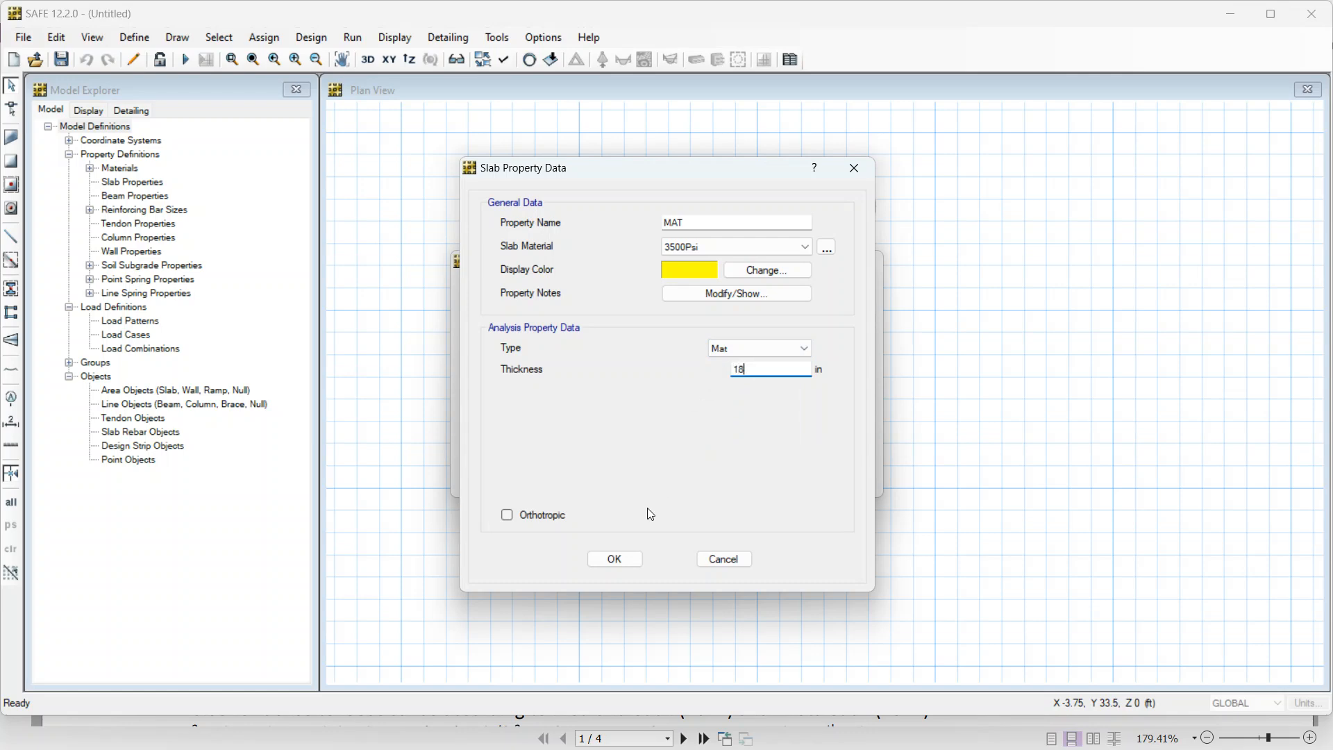
{"action": "left_click", "coordinate": [602, 558]}
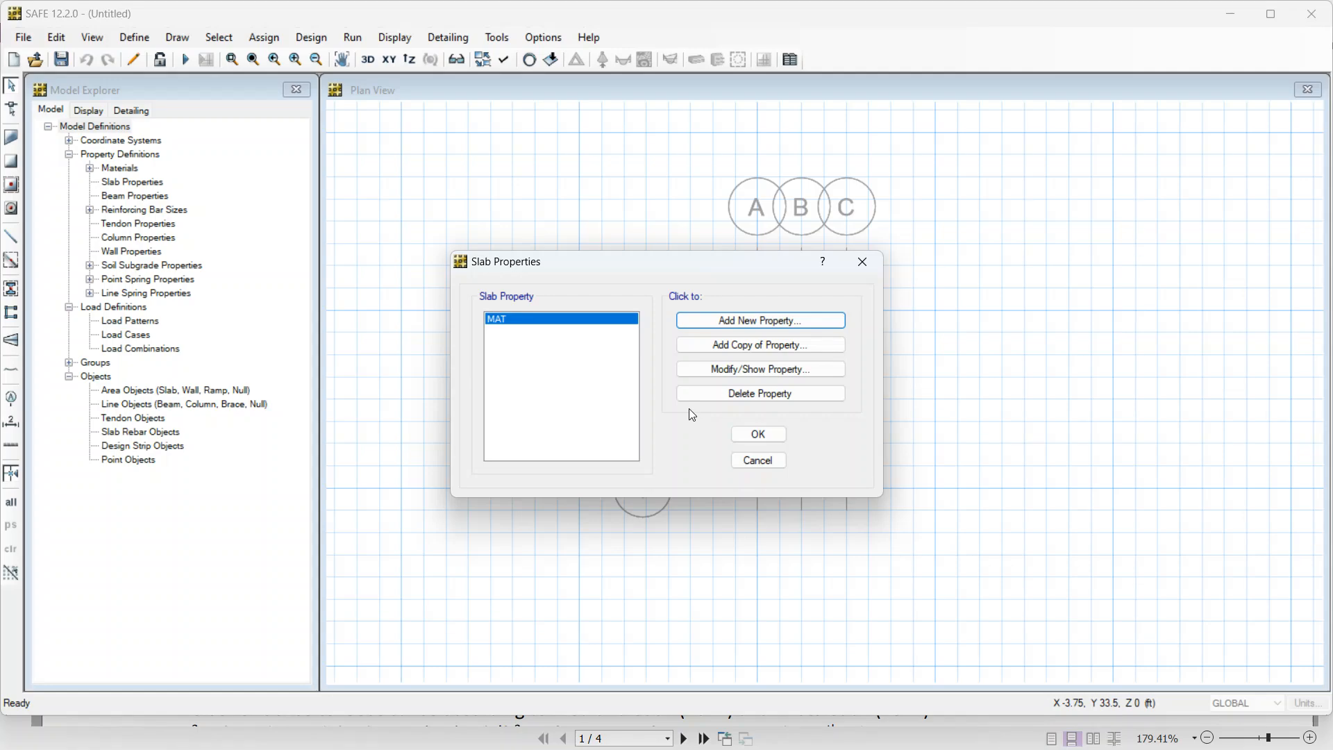
{"action": "left_click", "coordinate": [758, 439]}
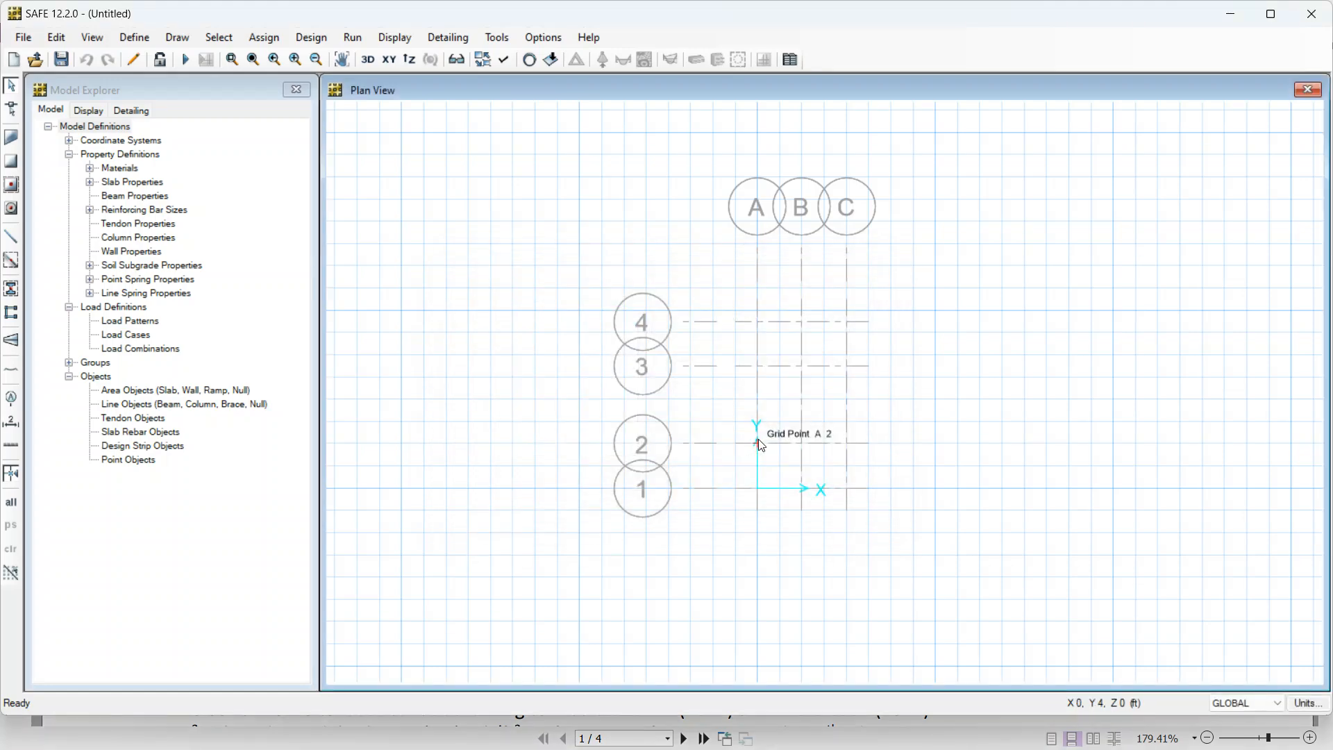
- Switch to the PDF guide and read the Defining section and the Soil Support Assigning instructions
{"action": "key", "text": "alt+Tab"}
{"action": "scroll", "coordinate": [467, 231], "scroll_direction": "down", "scroll_amount": 3}
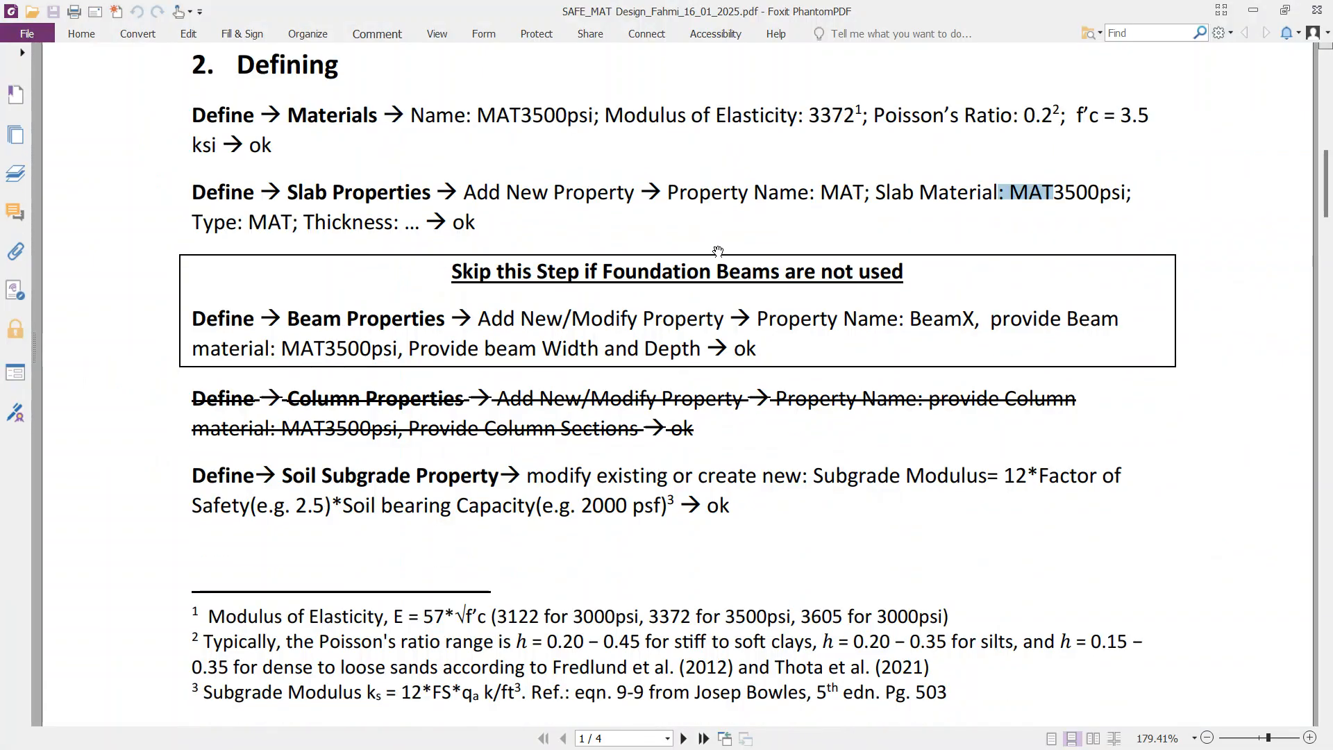
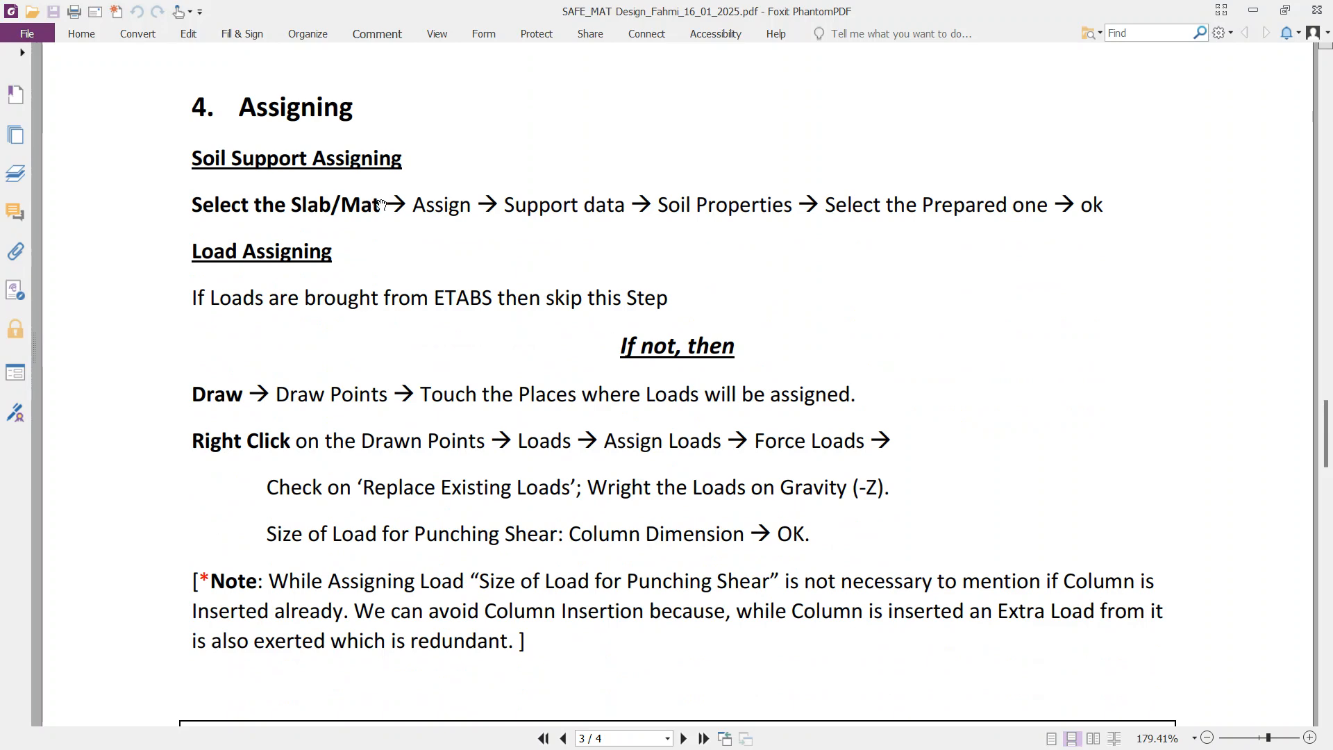
{"action": "scroll", "coordinate": [479, 212], "scroll_direction": "down", "scroll_amount": 1}
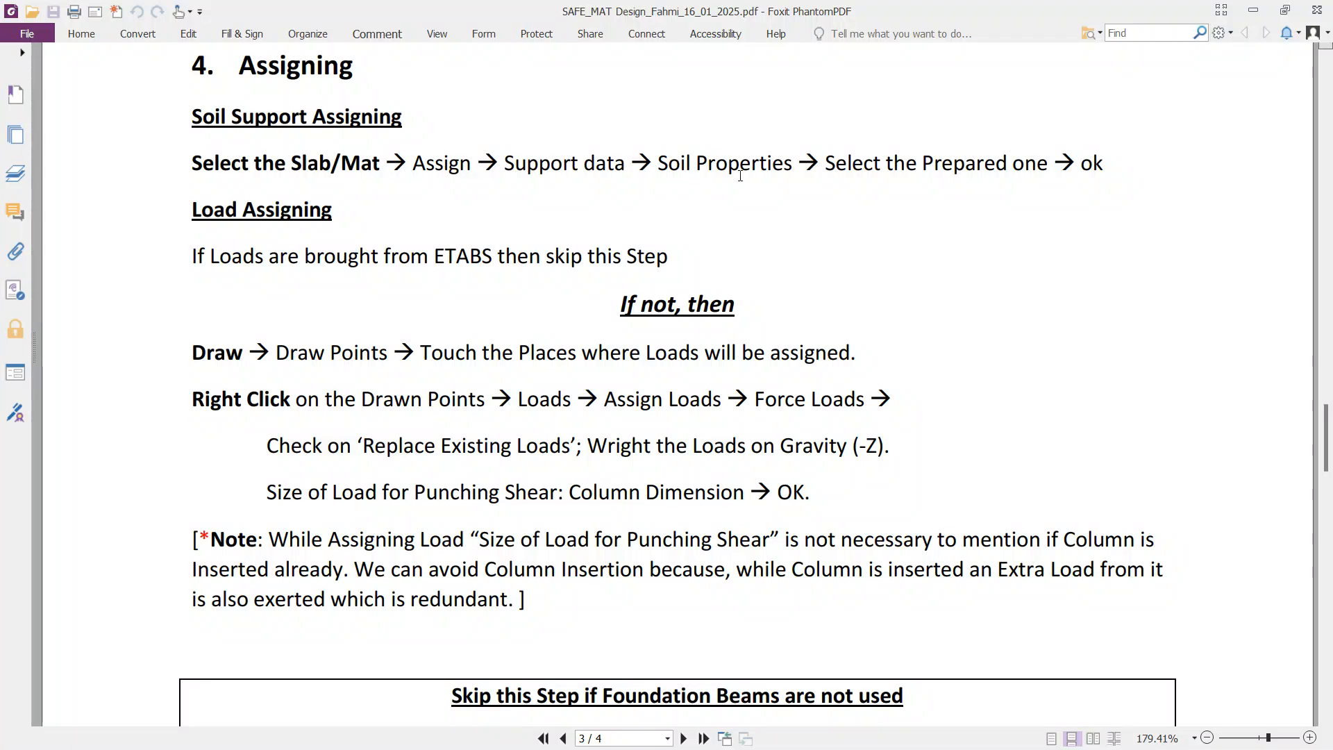
- Switch to SAFE, select the mat slab, and assign the SOIL1 soil subgrade property to it
{"action": "key", "text": "alt+Tab"}
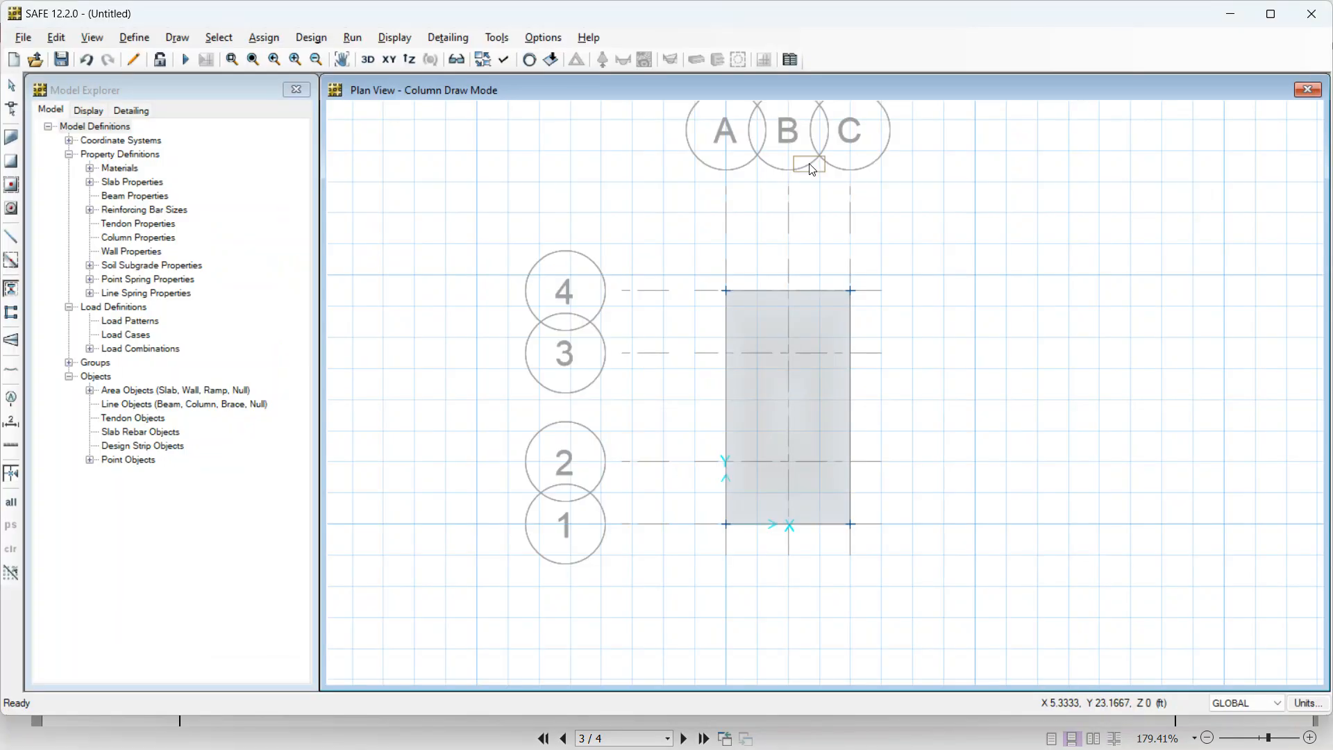
{"action": "left_click", "coordinate": [219, 36]}
{"action": "left_click", "coordinate": [9, 86]}
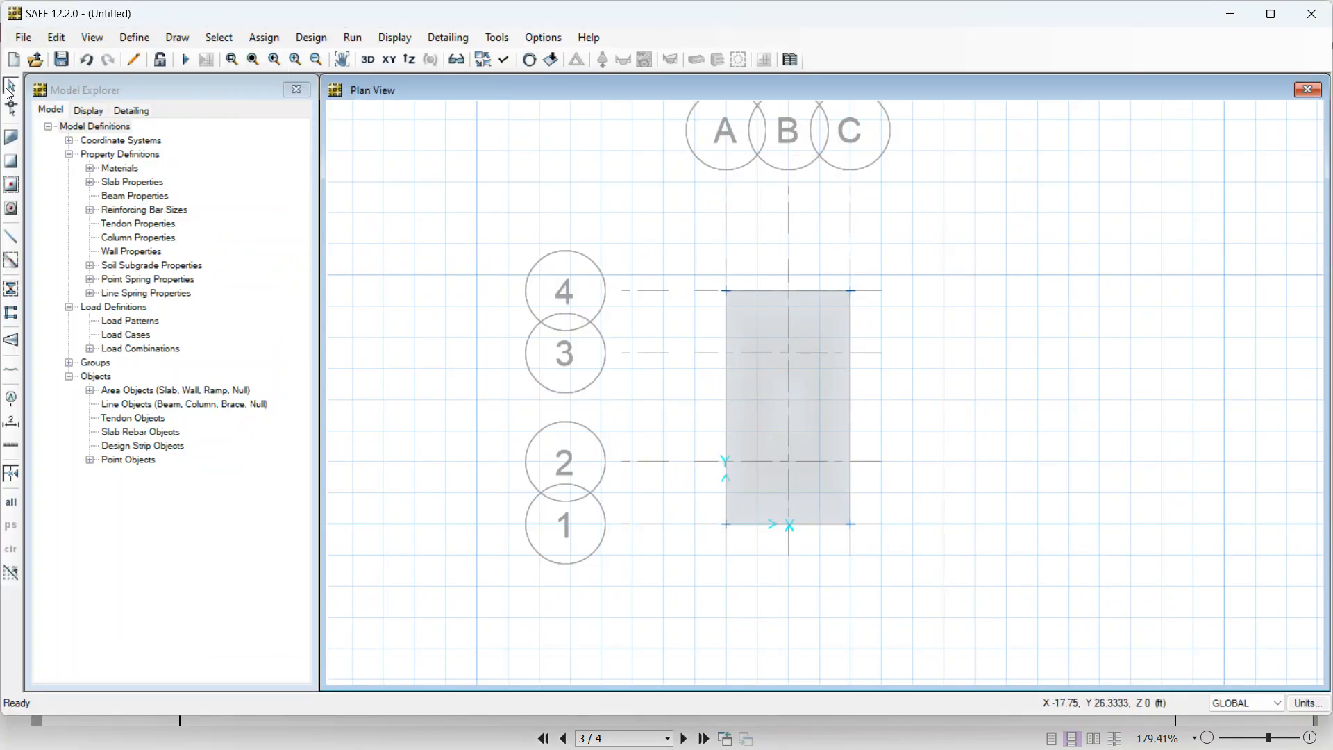
{"action": "left_click", "coordinate": [839, 334]}
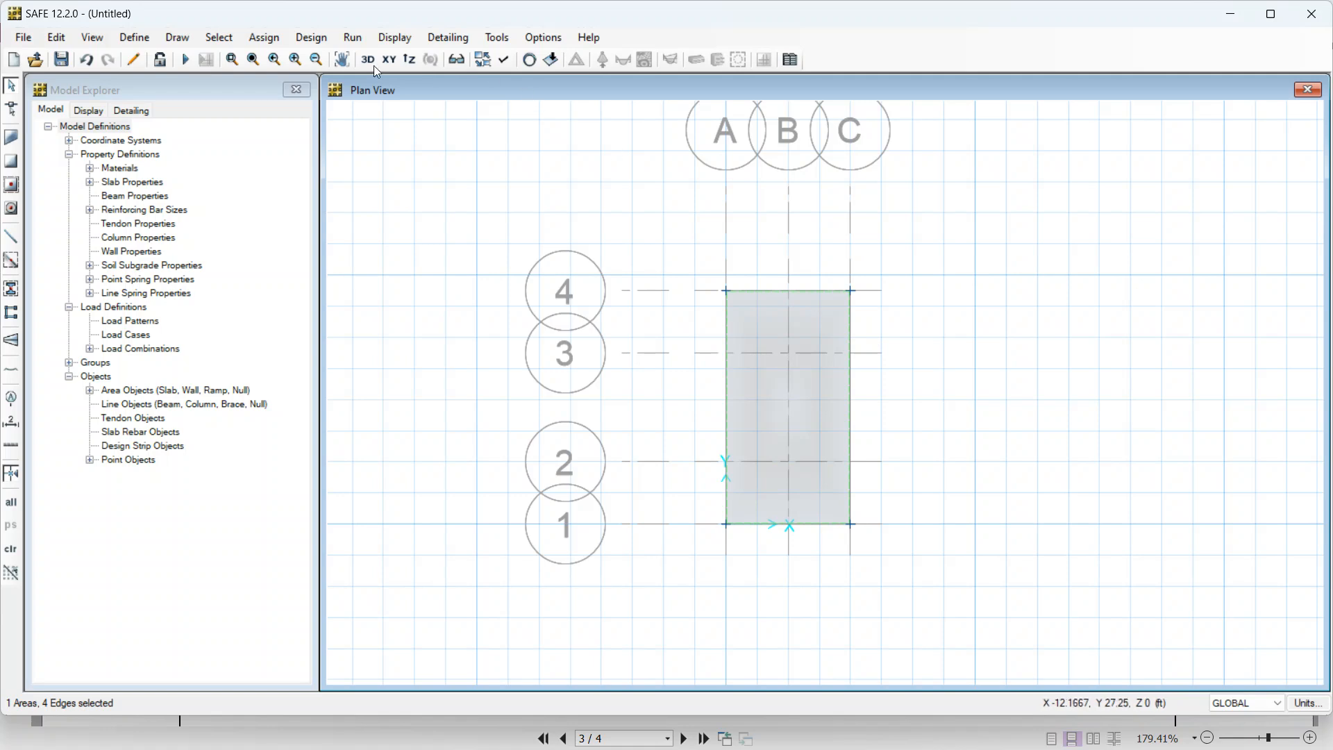
{"action": "left_click", "coordinate": [264, 37]}
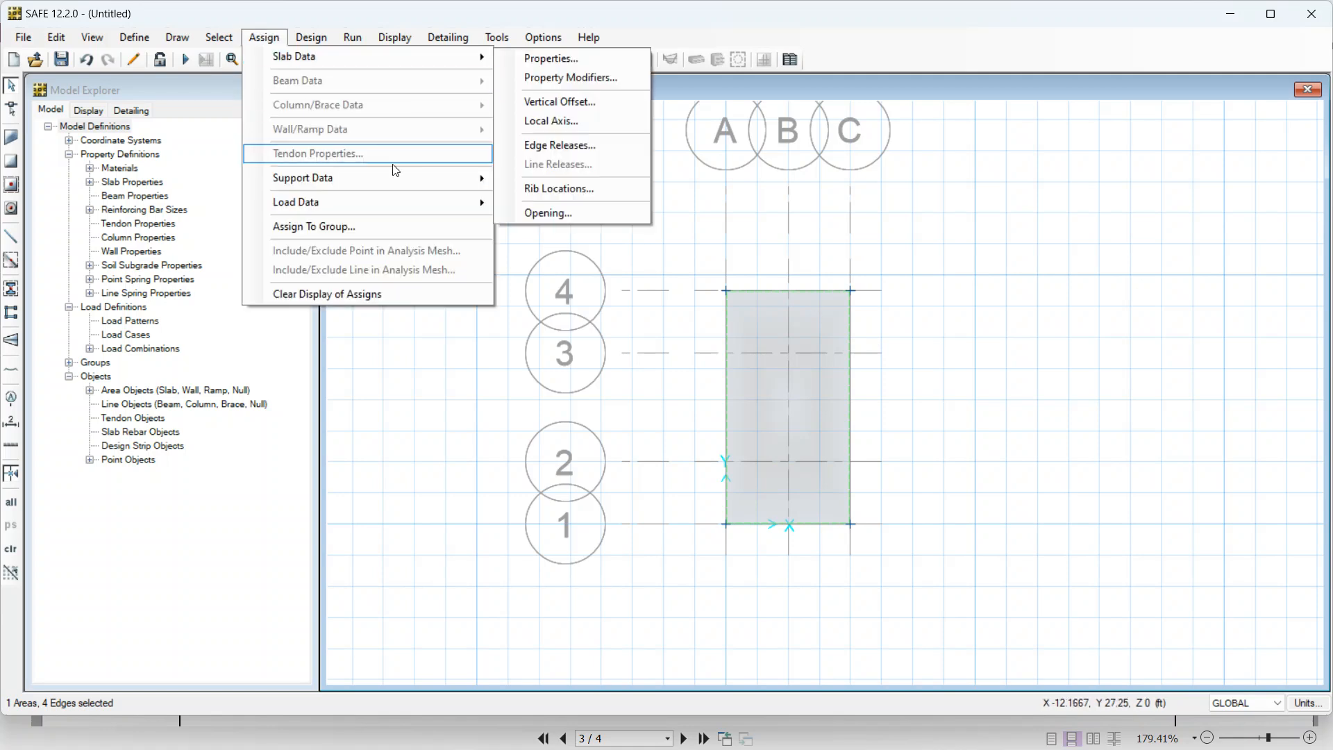
{"action": "mouse_move", "coordinate": [401, 177]}
{"action": "left_click", "coordinate": [542, 182]}
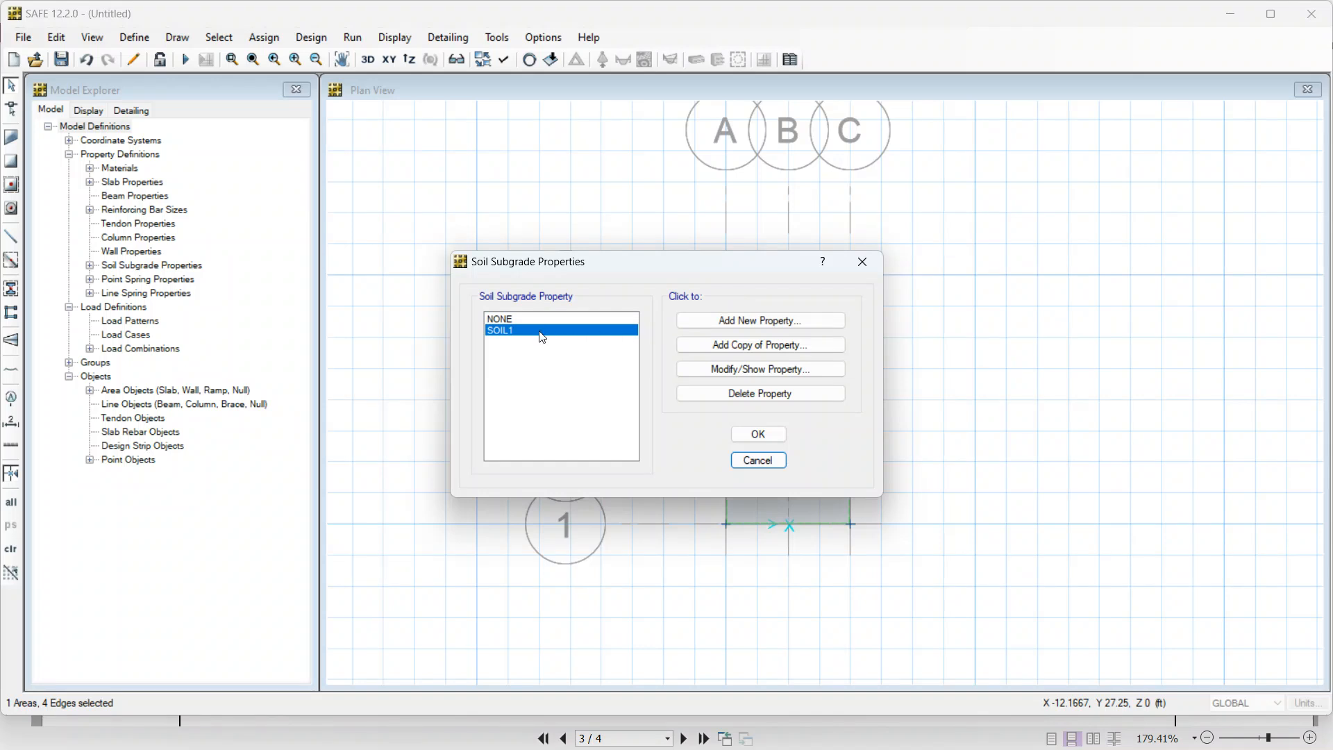
{"action": "left_click", "coordinate": [743, 435]}
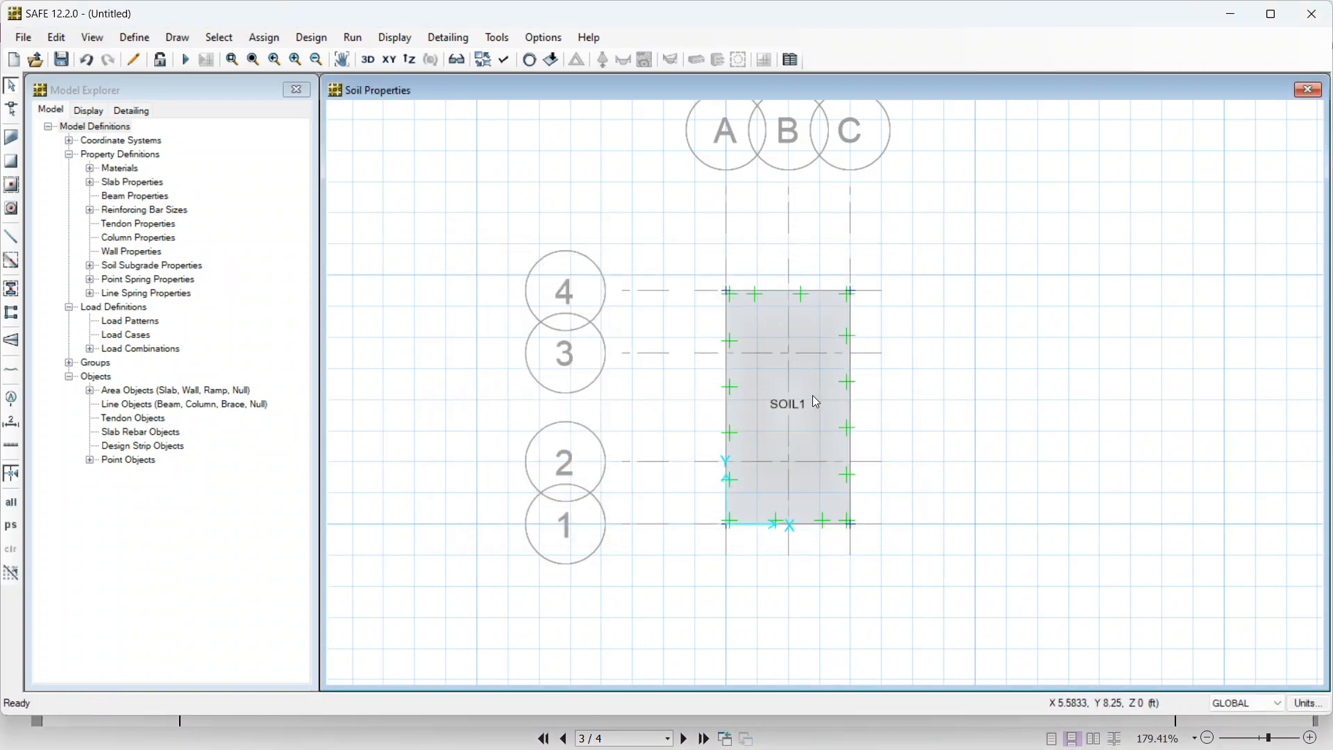
- Switch to the PDF guide and read the Load Assigning instructions on drawing points, force loads and punching shear size
{"action": "key", "text": "alt+Tab"}
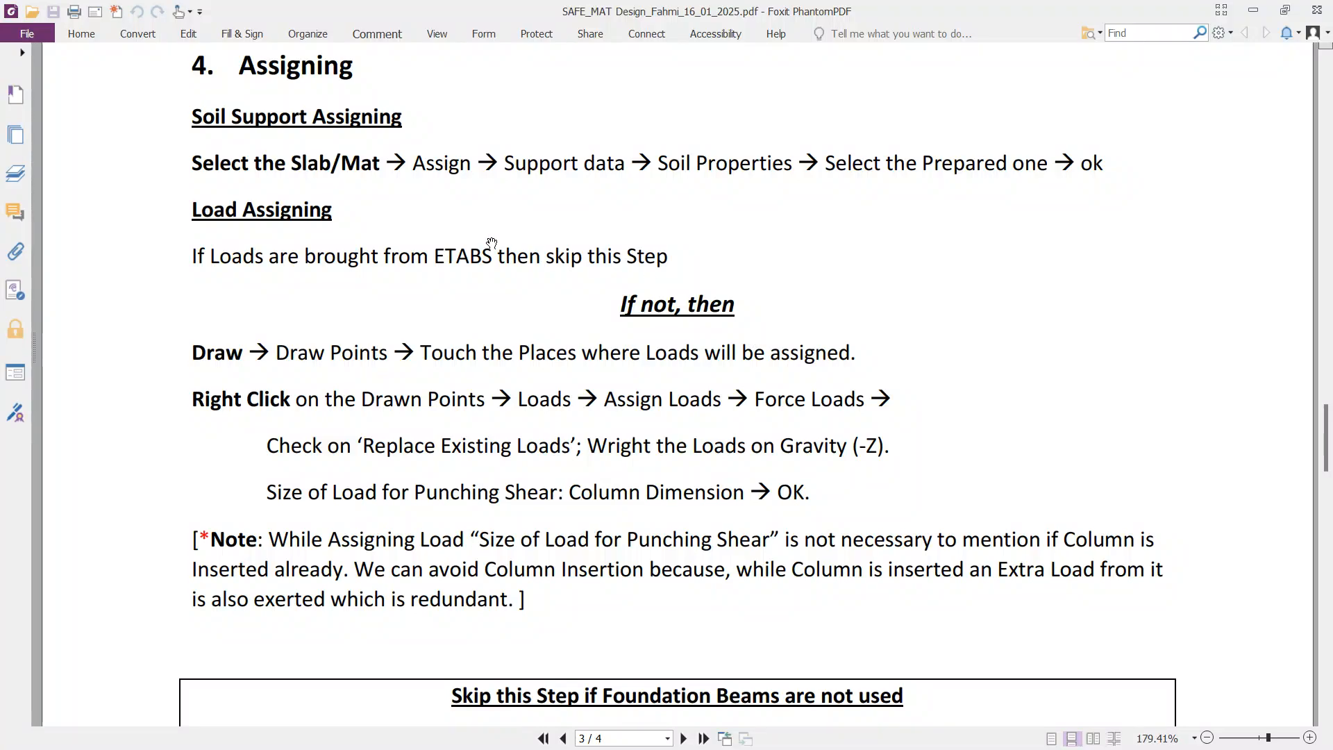
{"action": "scroll", "coordinate": [491, 244], "scroll_direction": "down", "scroll_amount": 1}
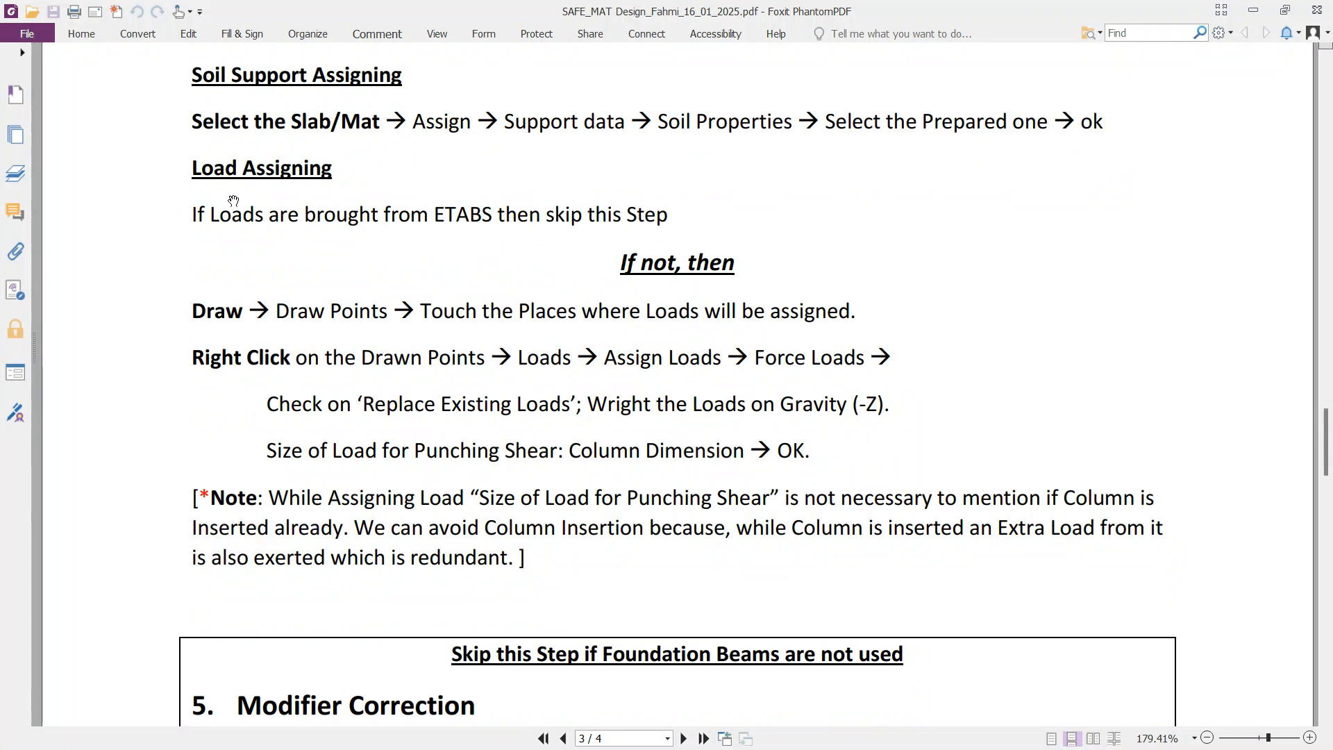
{"action": "scroll", "coordinate": [232, 200], "scroll_direction": "down", "scroll_amount": 1}
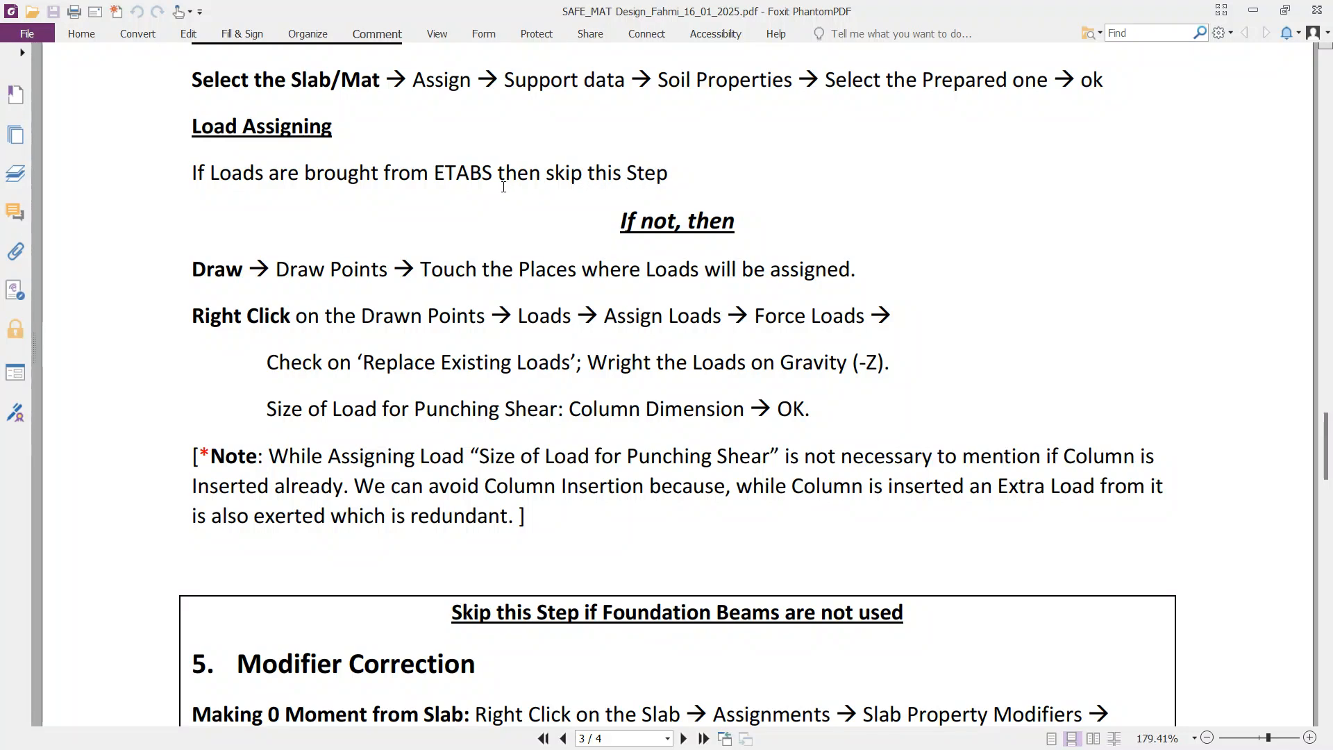
{"action": "scroll", "coordinate": [503, 187], "scroll_direction": "down", "scroll_amount": 2}
{"action": "scroll", "coordinate": [389, 205], "scroll_direction": "down", "scroll_amount": 1}
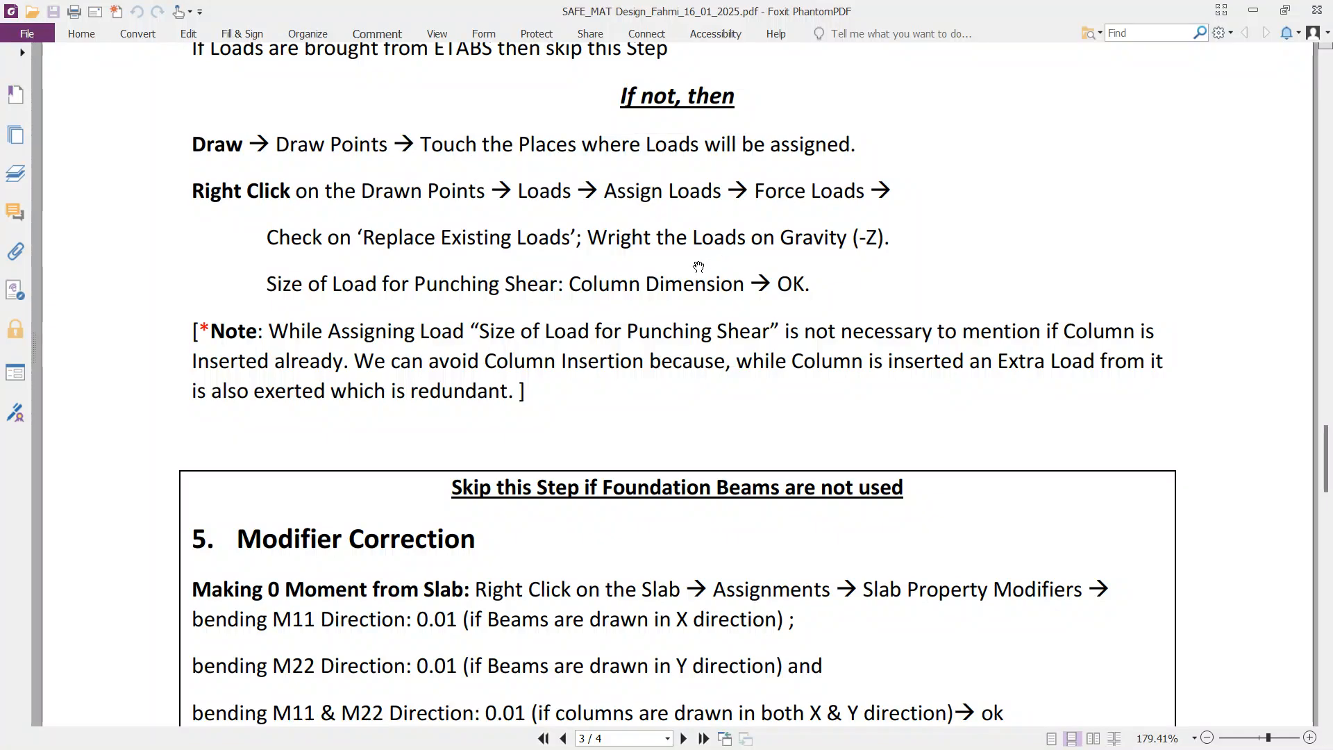
{"action": "scroll", "coordinate": [556, 289], "scroll_direction": "up", "scroll_amount": 1}
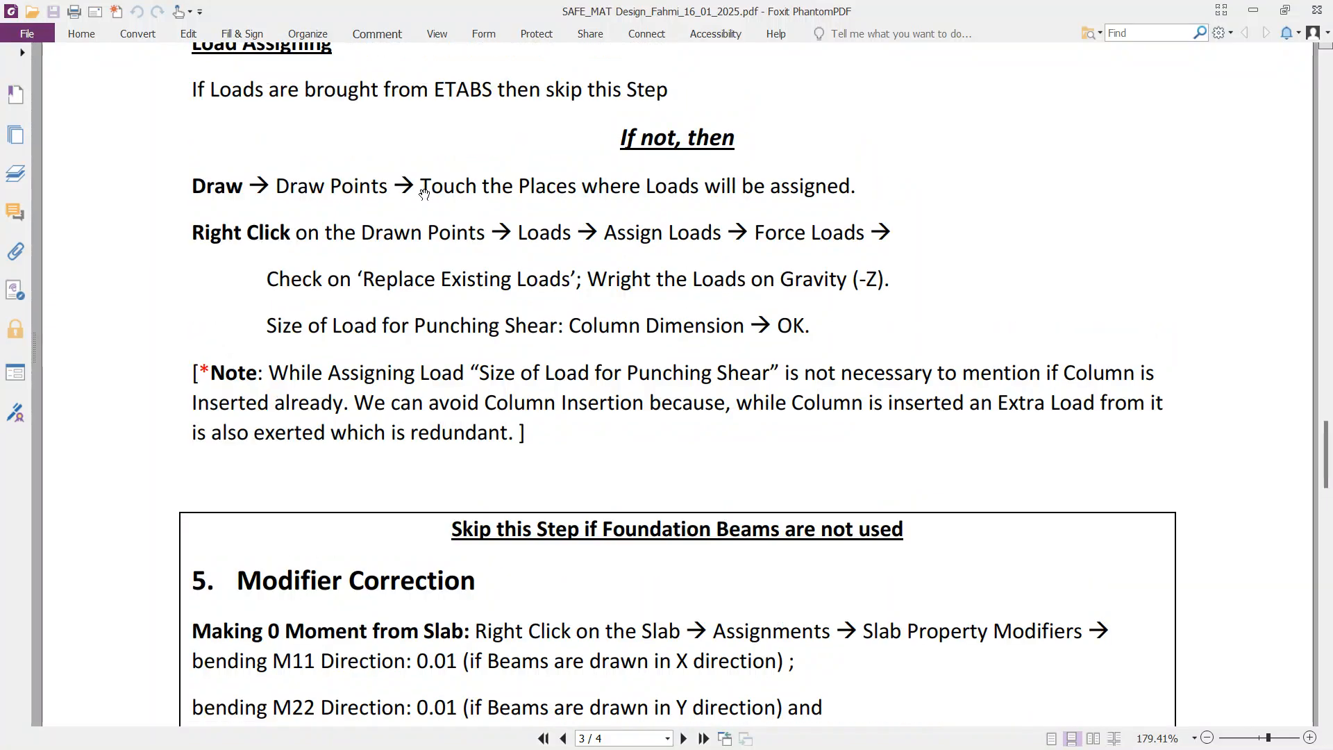
{"action": "scroll", "coordinate": [400, 170], "scroll_direction": "down", "scroll_amount": 1}
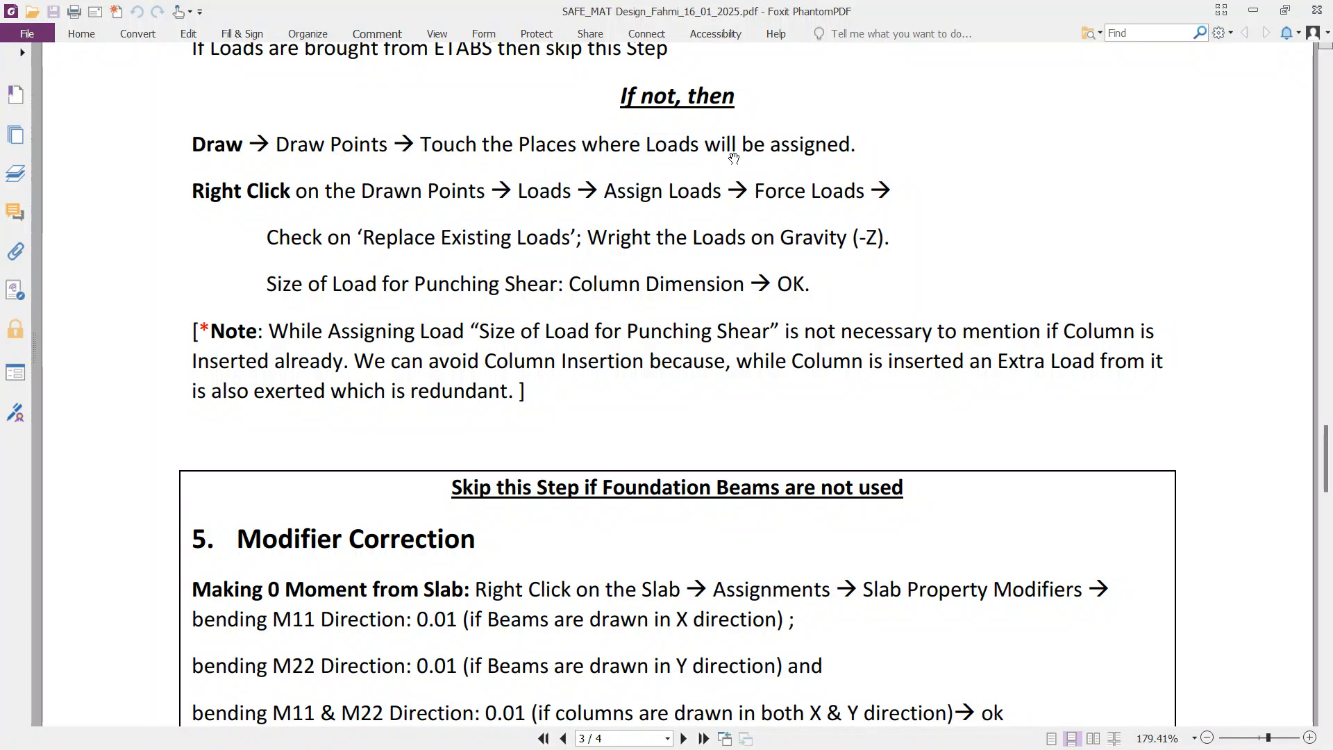
{"action": "scroll", "coordinate": [439, 217], "scroll_direction": "down", "scroll_amount": 1}
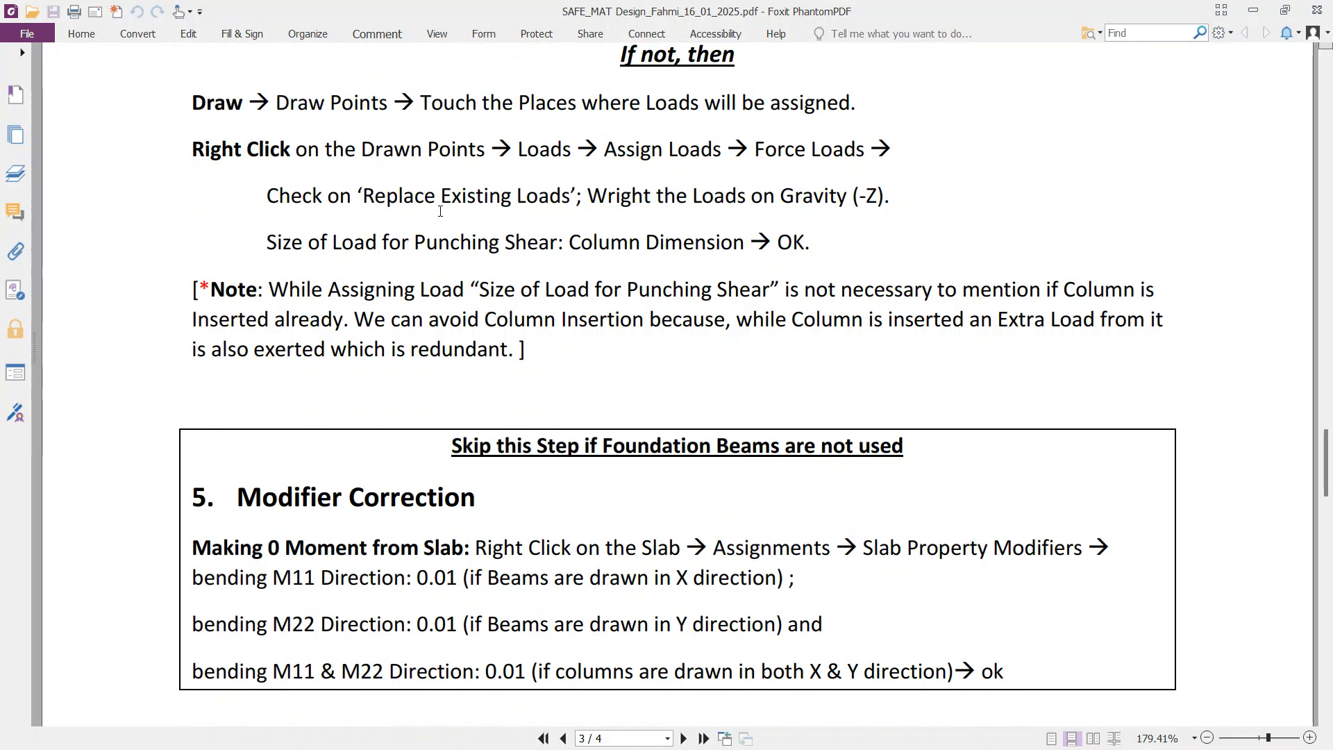
- Switch to SAFE and draw load points on the mat at grid intersections B-3 and B-2
{"action": "key", "text": "alt+Tab"}
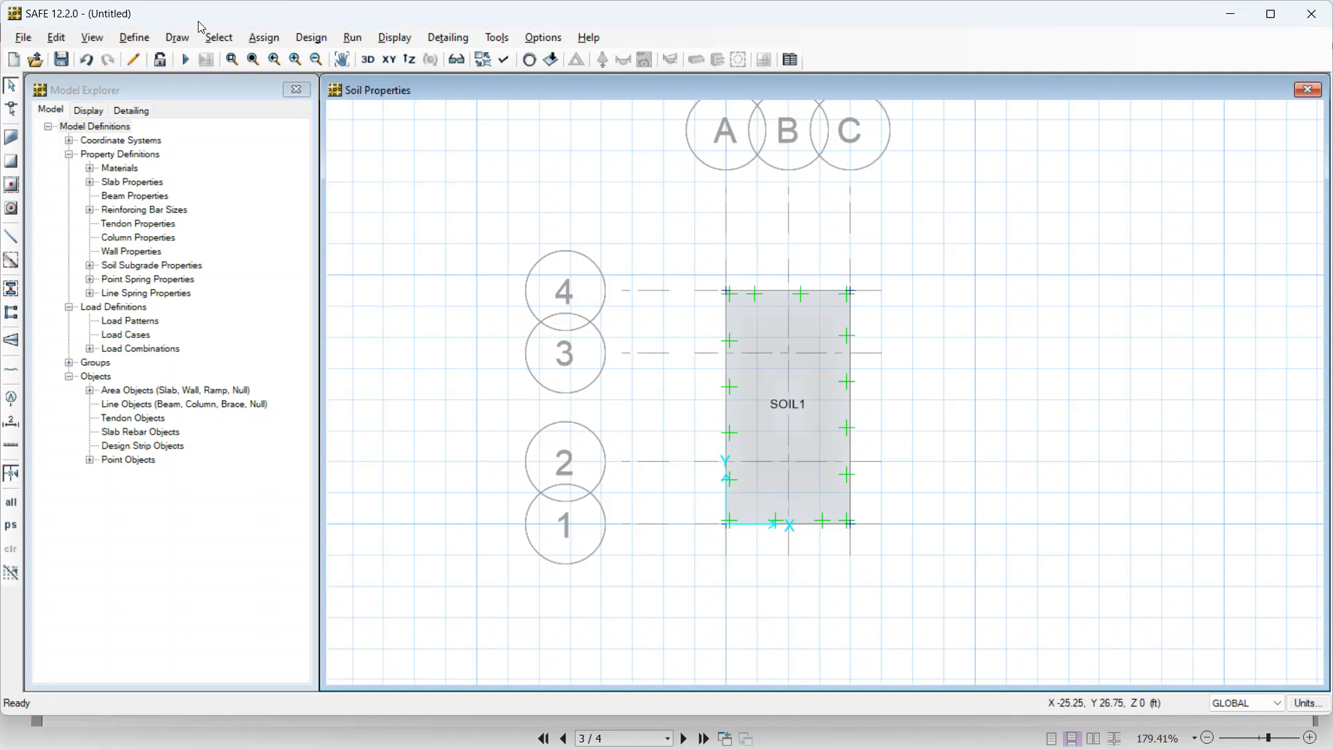
{"action": "left_click", "coordinate": [177, 36]}
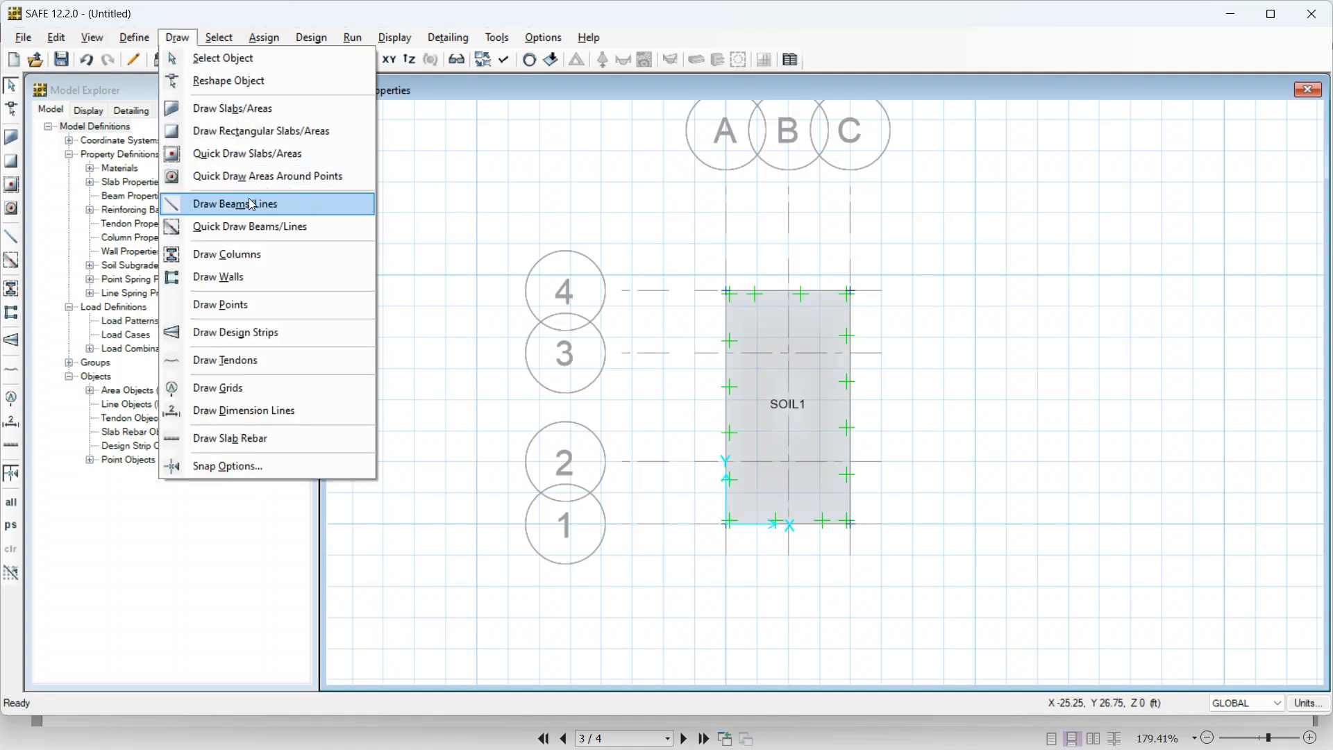
{"action": "left_click", "coordinate": [248, 301]}
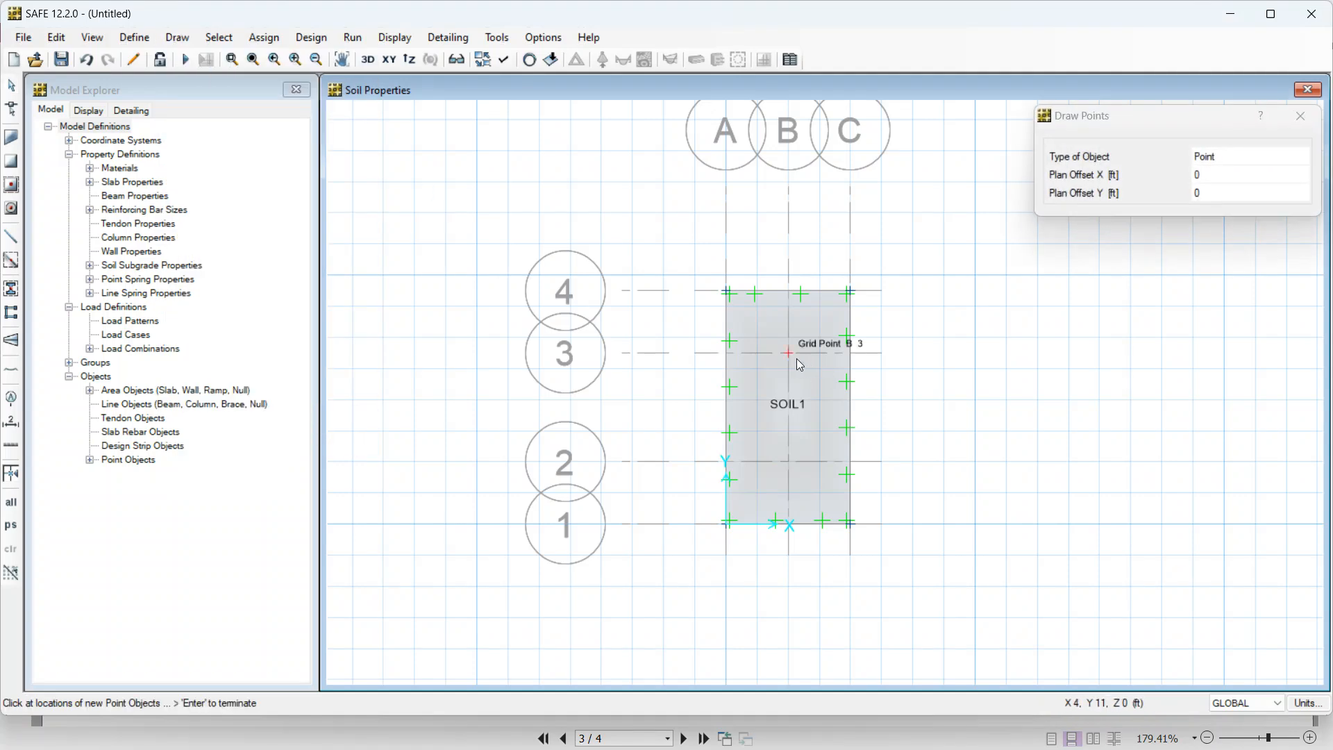
{"action": "left_click", "coordinate": [791, 356]}
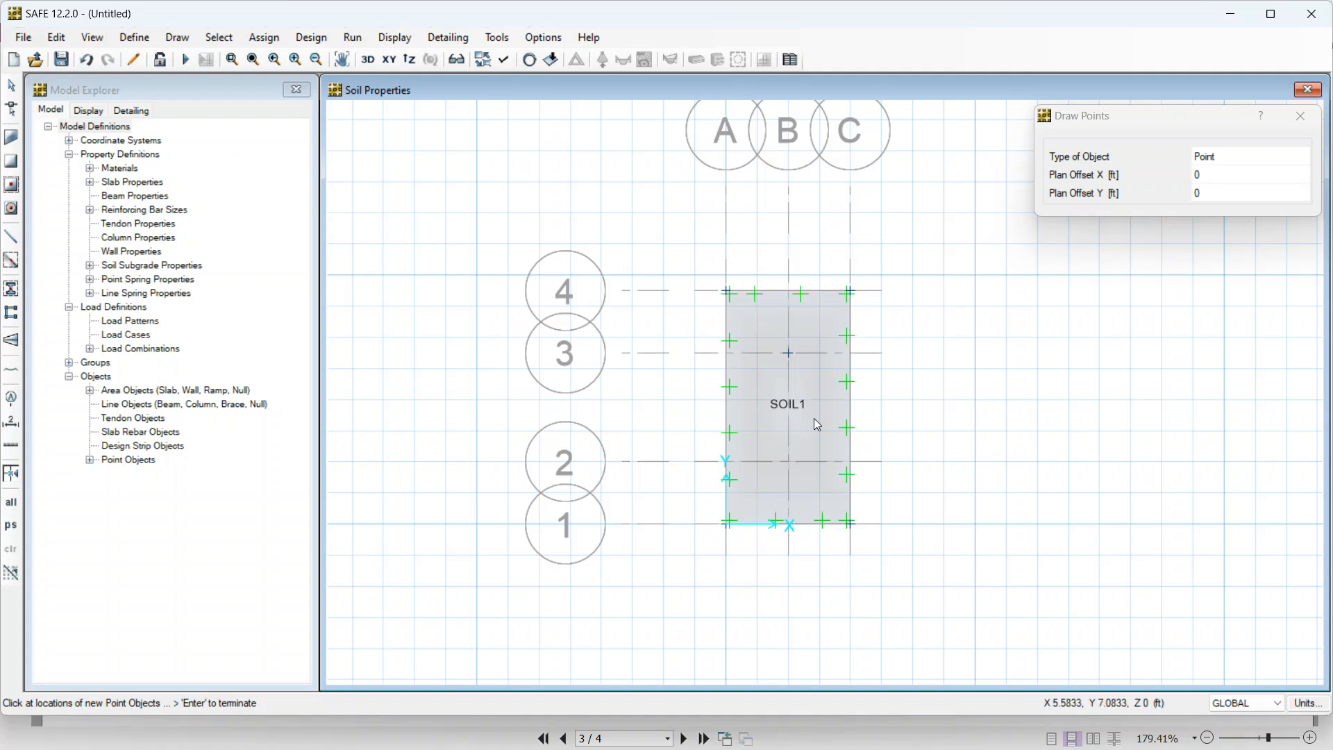
{"action": "left_click", "coordinate": [788, 462]}
{"action": "left_click", "coordinate": [1300, 117]}
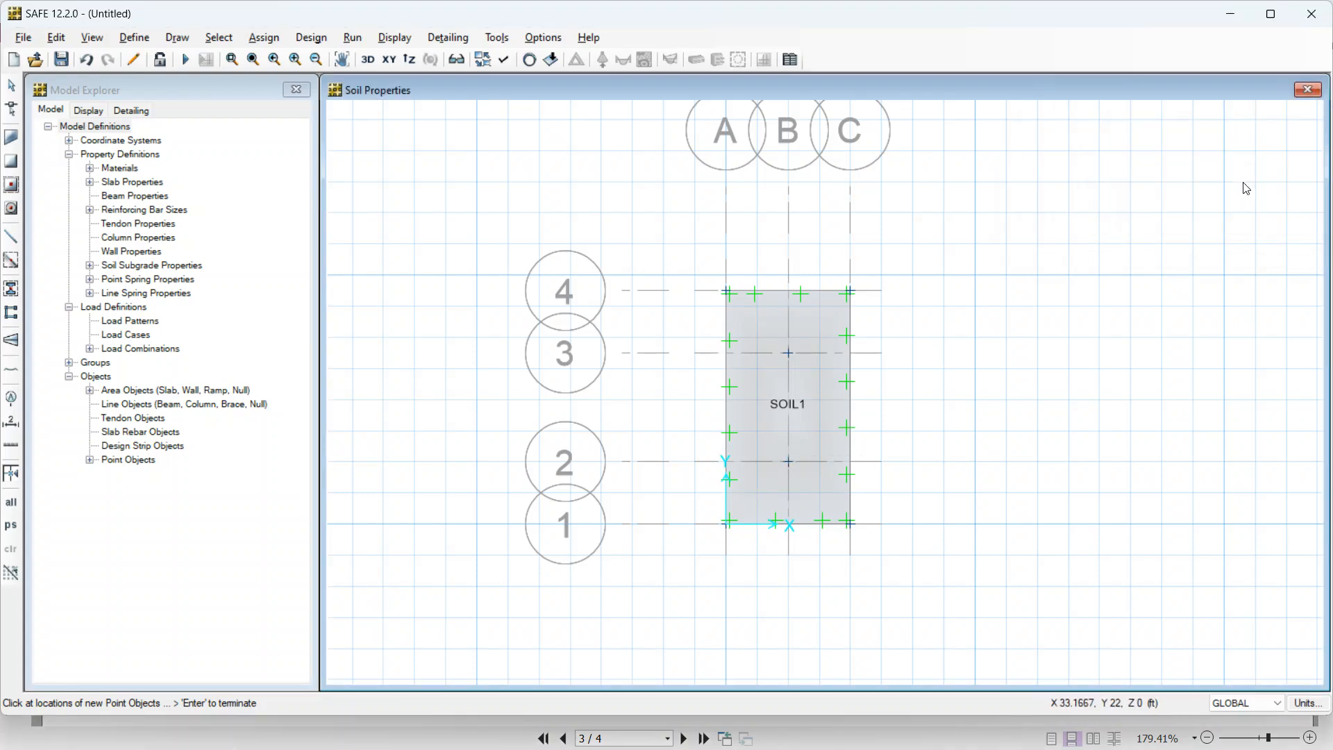
- For the point at grid B-3, enter a DL force load of 200 kip in the gravity direction, replacing existing loads
{"action": "key", "text": "alt+Tab"}
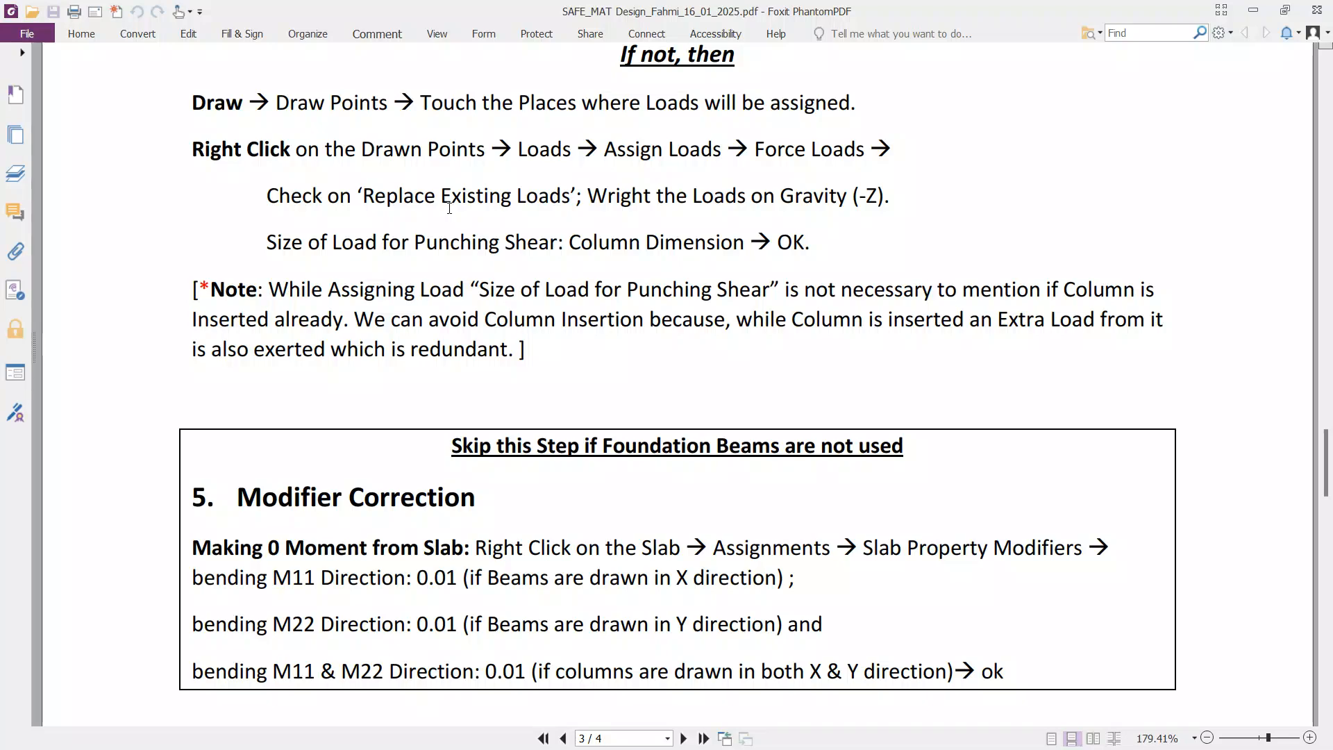
{"action": "key", "text": "alt+Tab"}
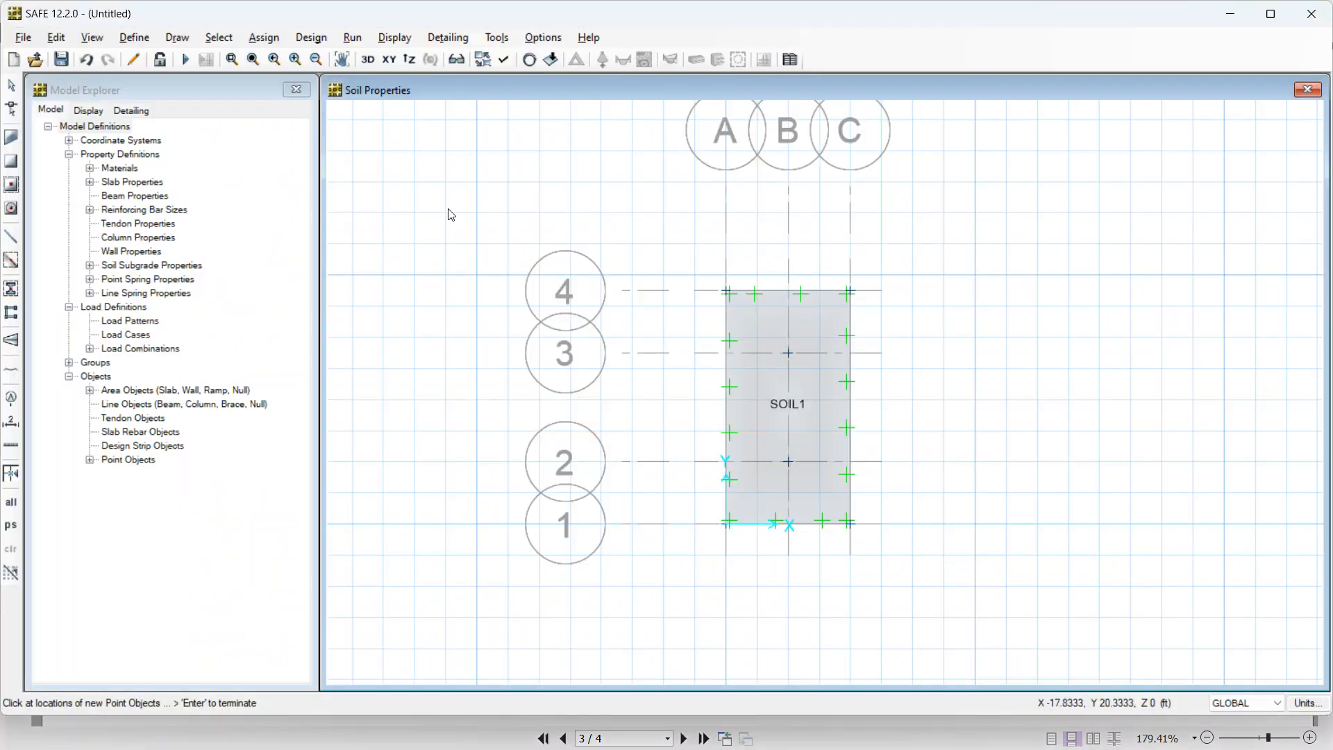
{"action": "right_click", "coordinate": [787, 353]}
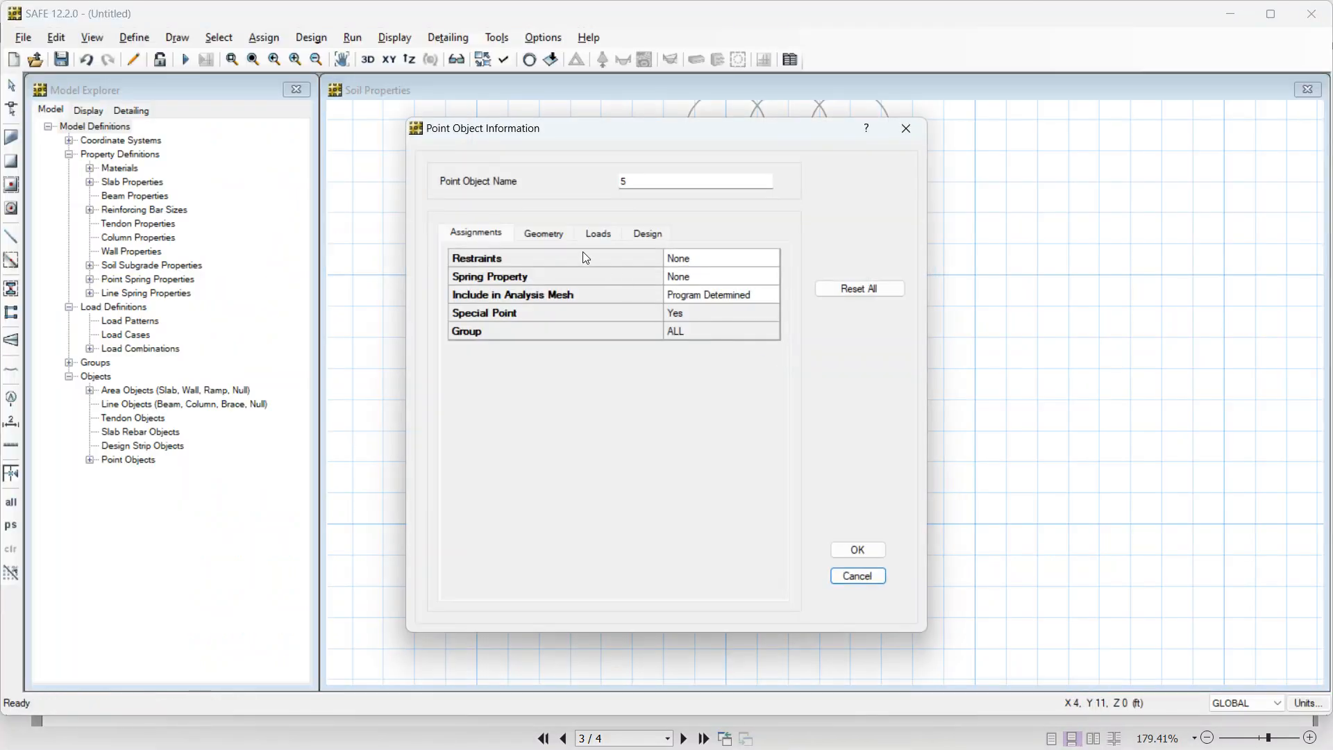
{"action": "left_click", "coordinate": [598, 235]}
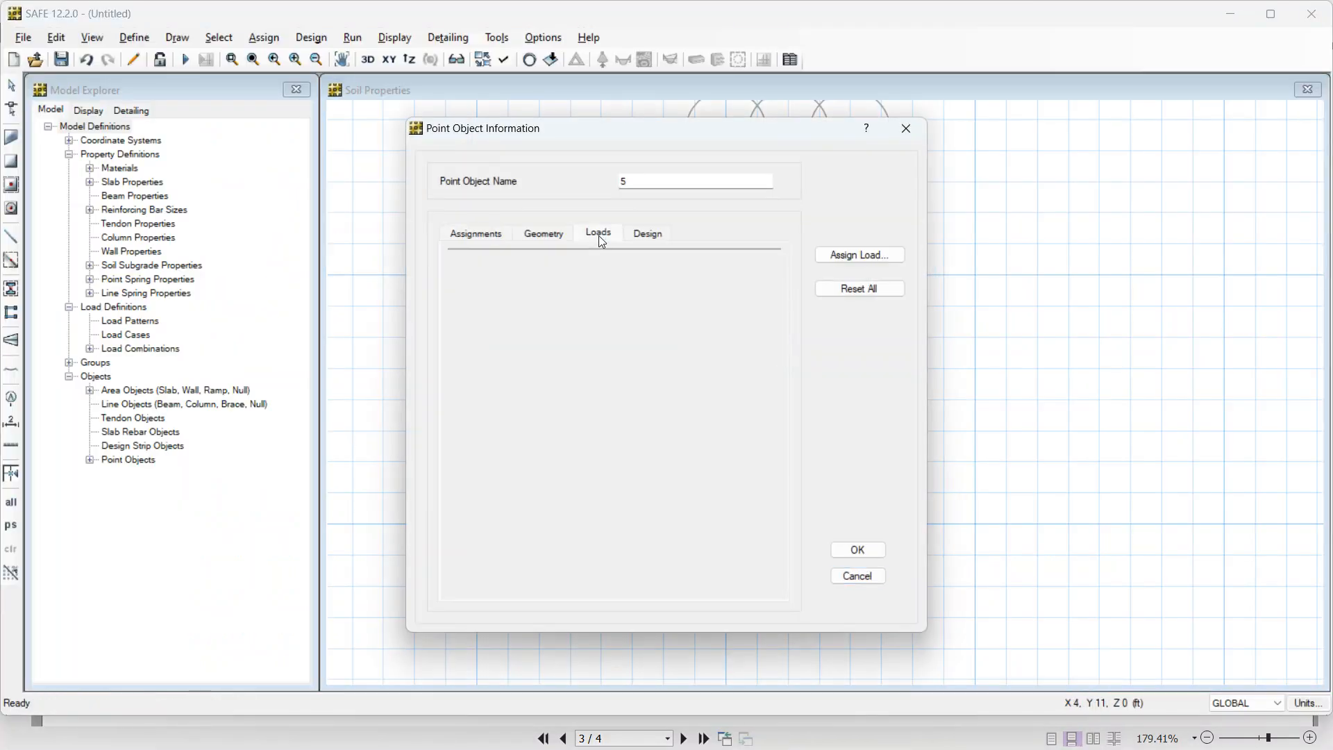
{"action": "left_click", "coordinate": [842, 257]}
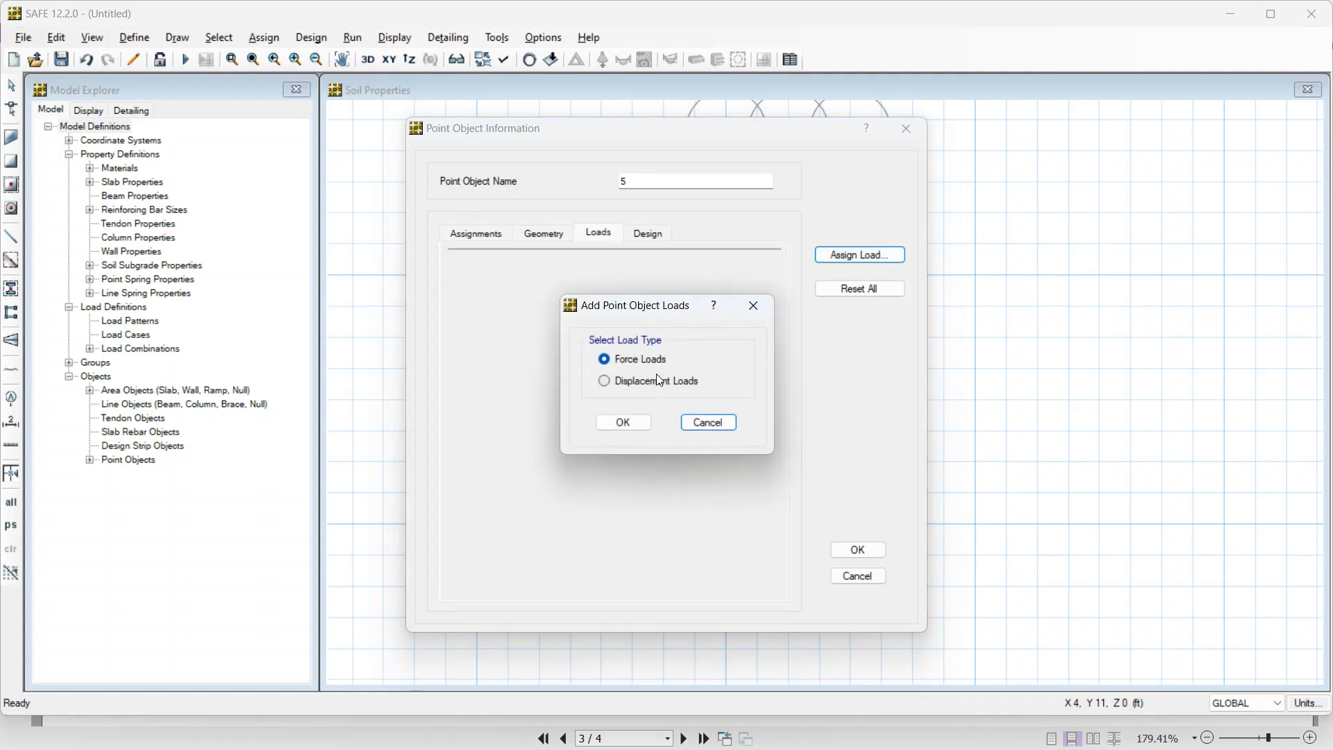
{"action": "left_click", "coordinate": [635, 421]}
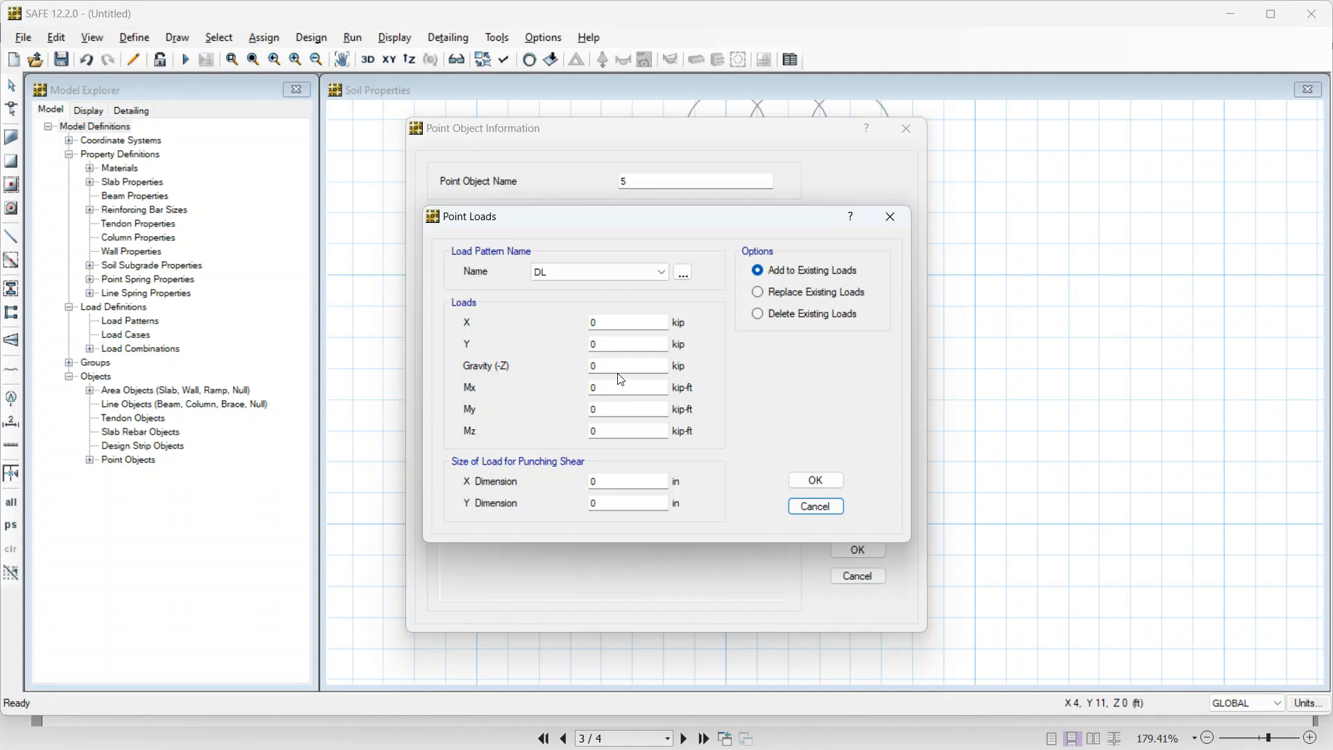
{"action": "left_click", "coordinate": [593, 367]}
{"action": "type", "text": "200"}
{"action": "left_click", "coordinate": [800, 293]}
- Check the column size in the AutoCAD mat plan, then in SAFE set the load's punching shear size to 17 by 22 in and accept it
{"action": "left_click", "coordinate": [614, 482]}
{"action": "key", "text": "alt+Tab"}
{"action": "key", "text": "Tab"}
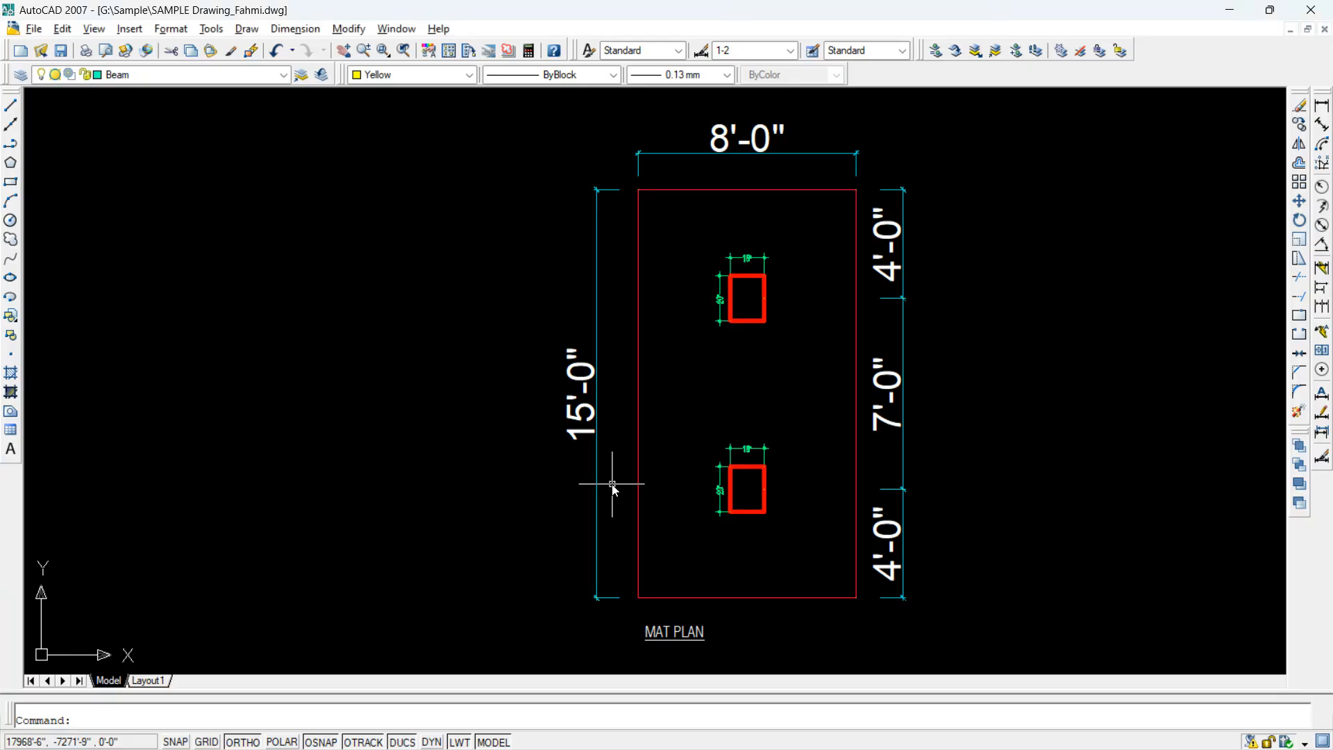
{"action": "scroll", "coordinate": [739, 302], "scroll_direction": "up", "scroll_amount": 5}
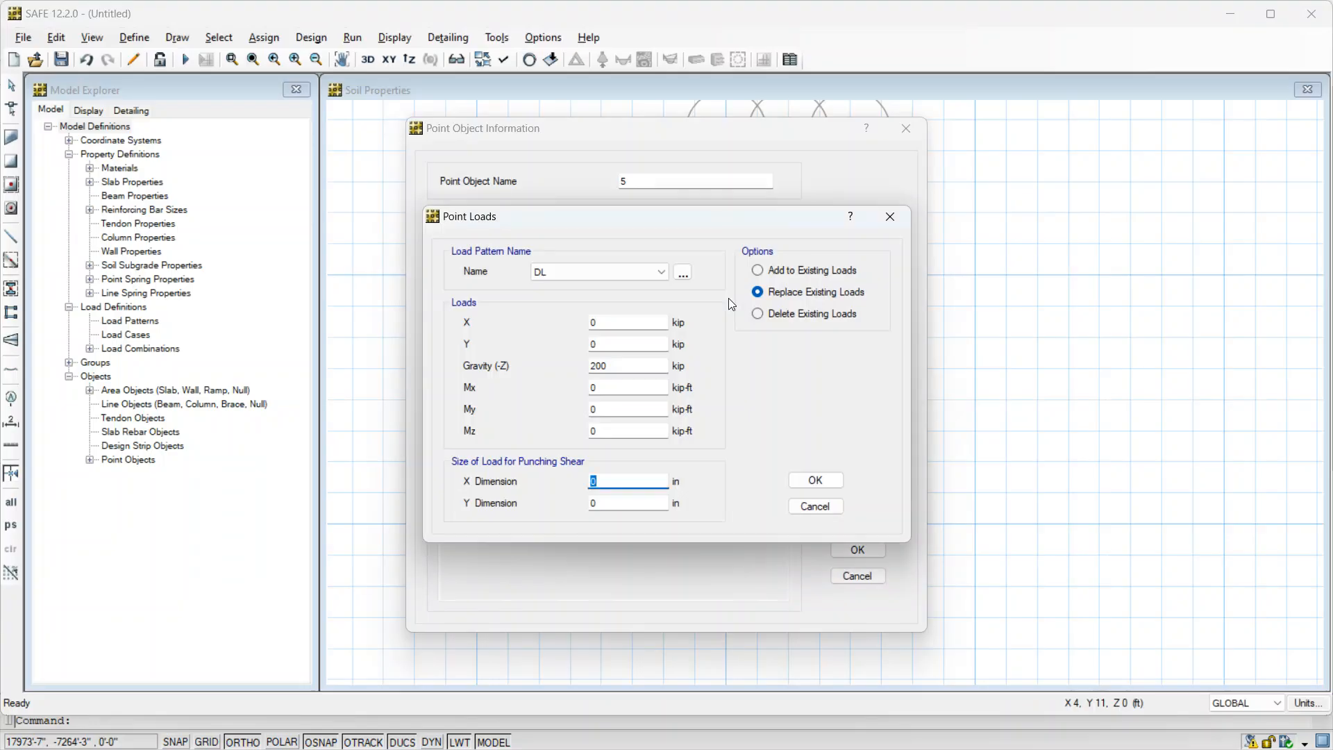
{"action": "type", "text": "17"}
{"action": "key", "text": "Tab"}
{"action": "type", "text": "2"}
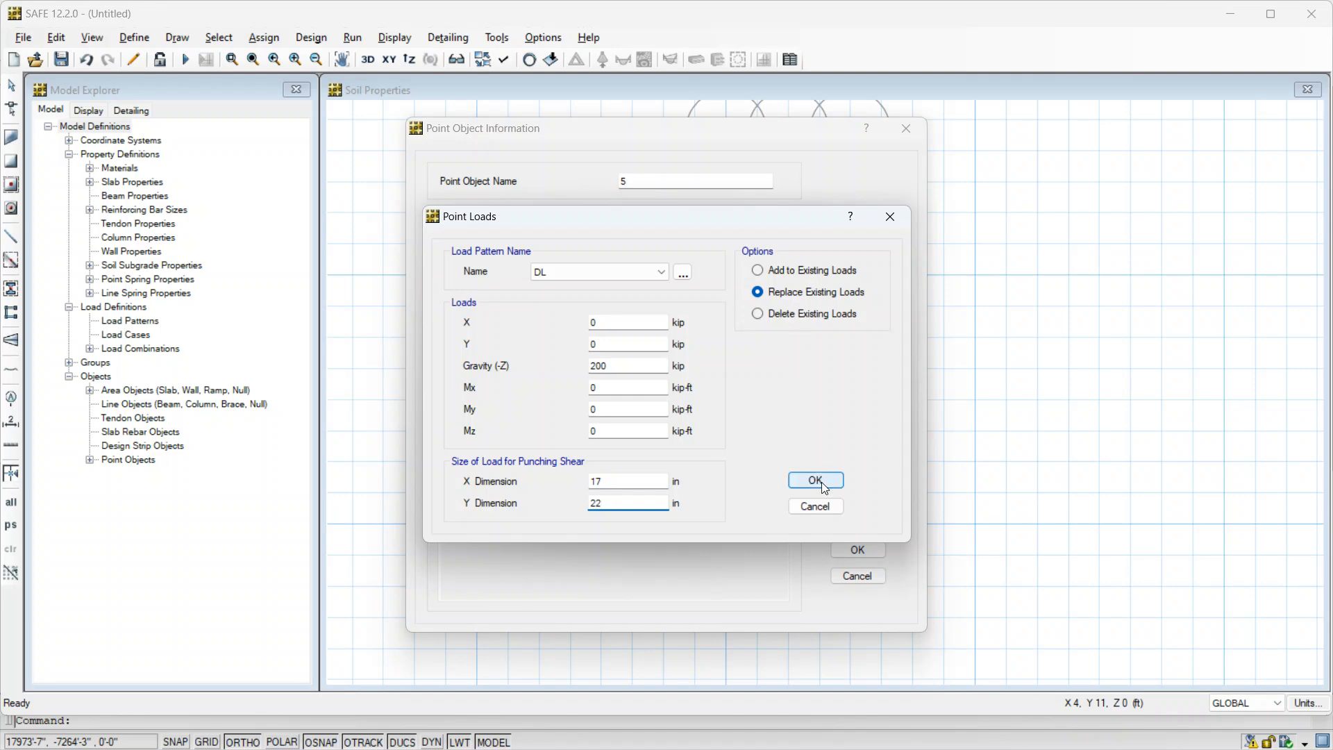
{"action": "left_click", "coordinate": [566, 272]}
{"action": "left_click", "coordinate": [566, 272]}
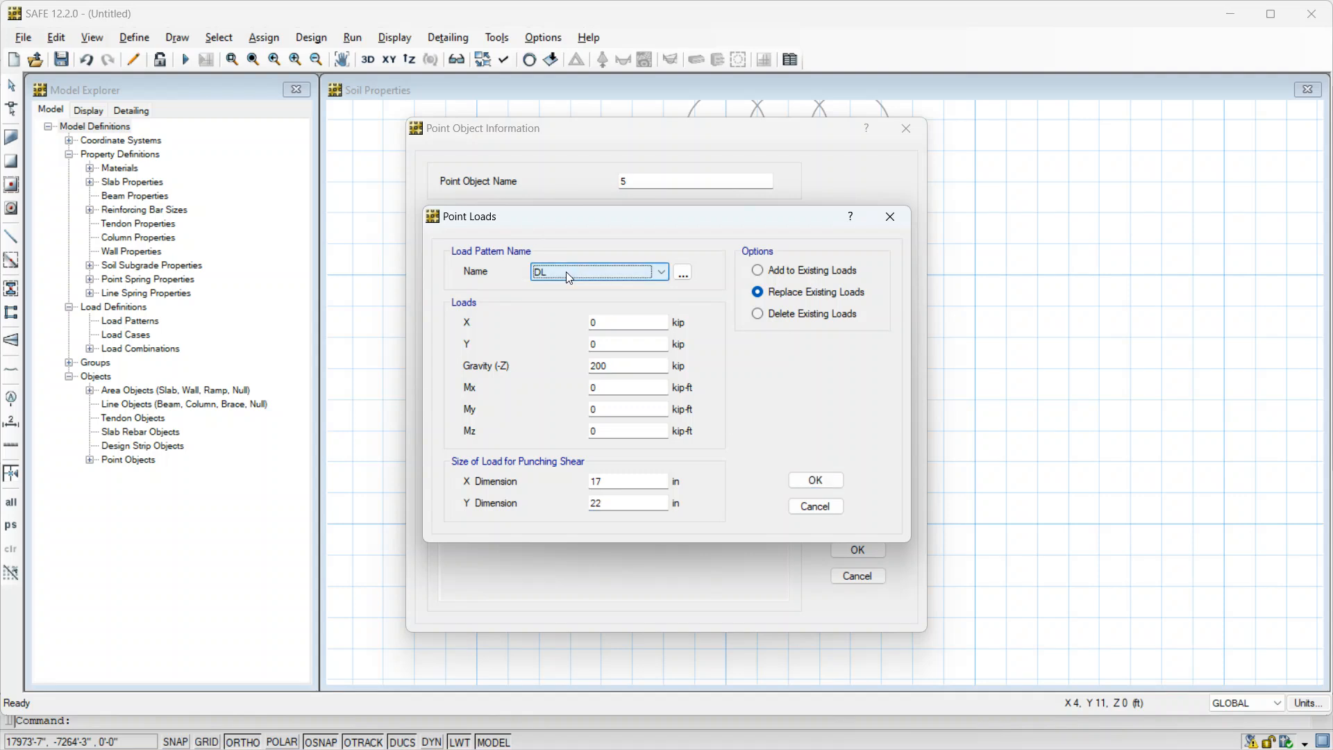
{"action": "left_click", "coordinate": [806, 481]}
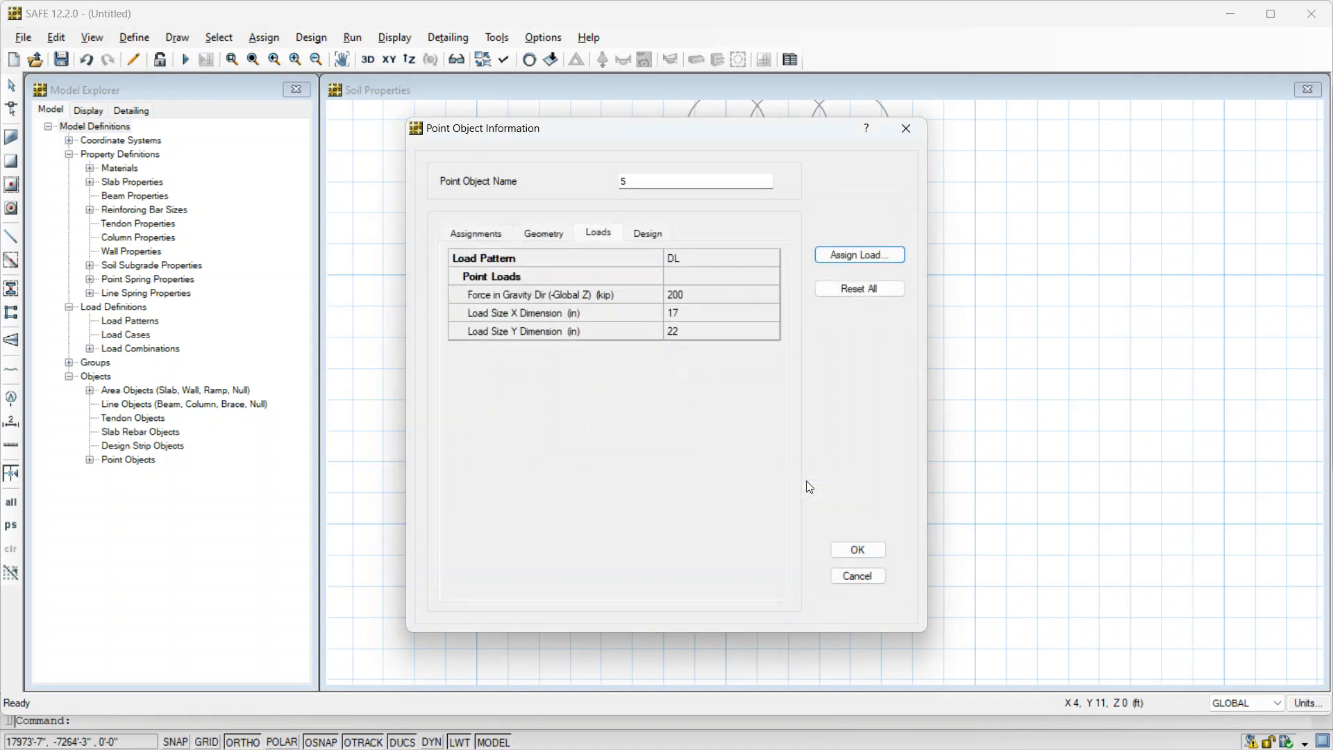
{"action": "left_click", "coordinate": [862, 550]}
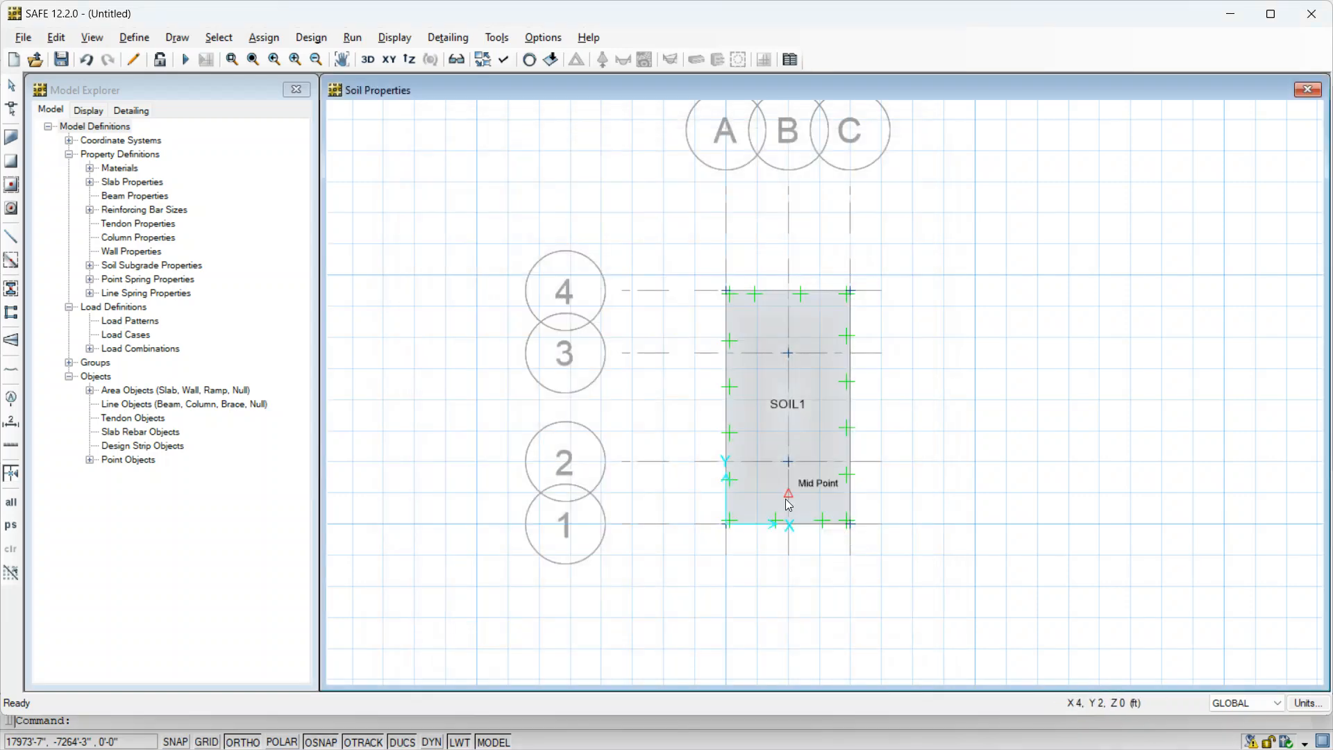
- Assign the point at grid B-2 a 200 kip DL gravity load sized 17 by 22 in, replacing existing loads
{"action": "right_click", "coordinate": [789, 462]}
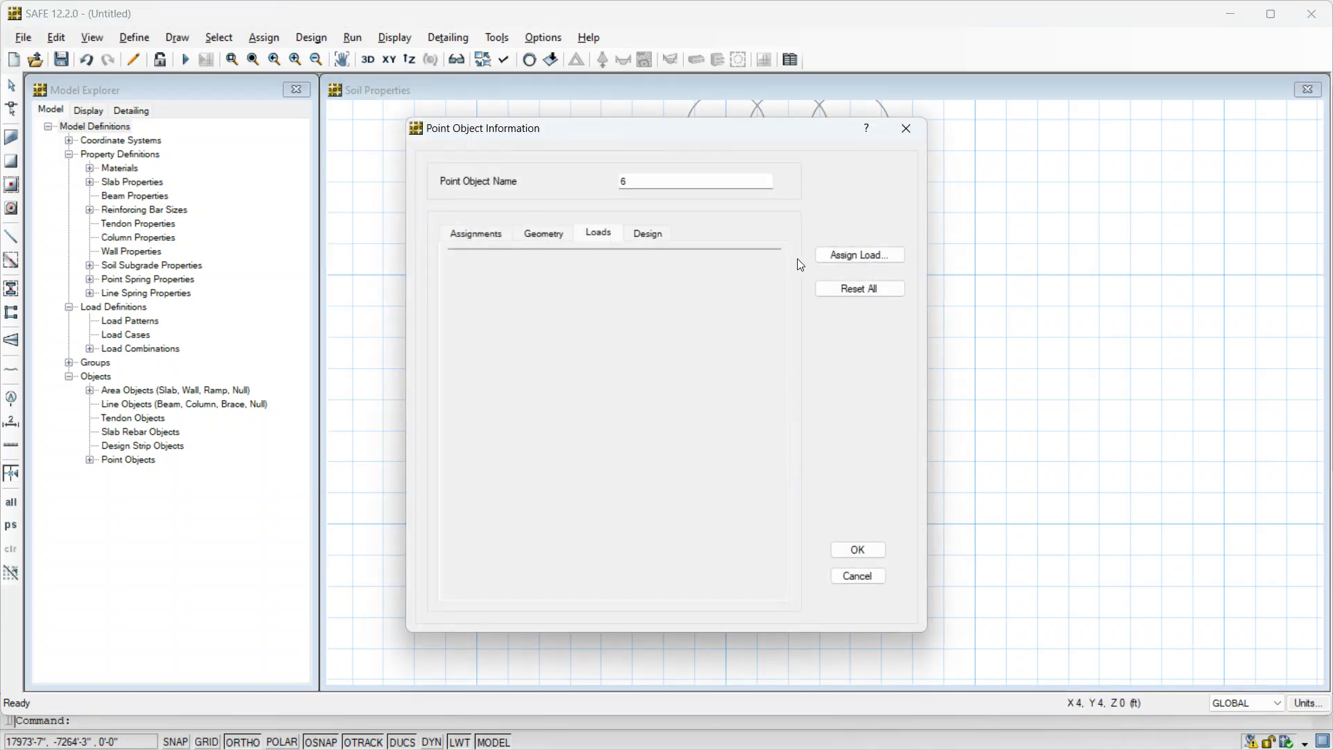
{"action": "left_click", "coordinate": [829, 254]}
{"action": "left_click", "coordinate": [650, 423]}
{"action": "left_click", "coordinate": [774, 292]}
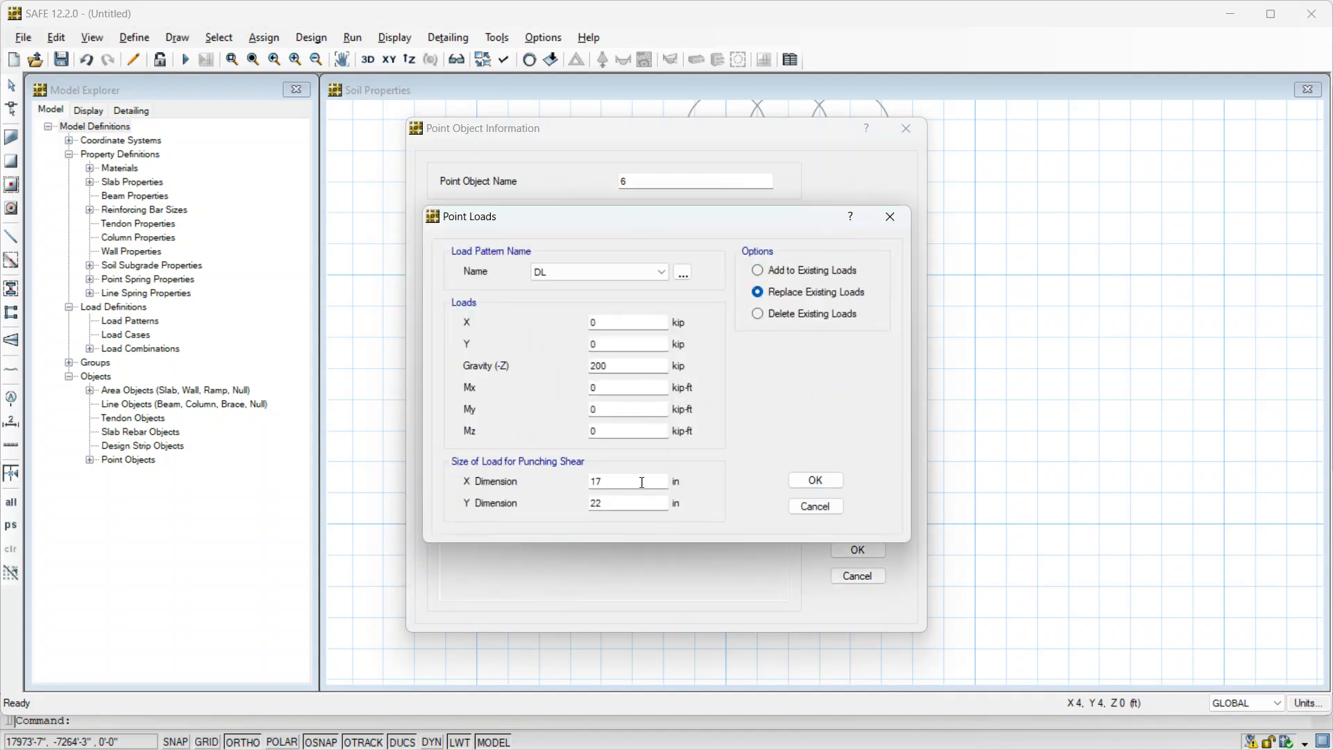
{"action": "left_click", "coordinate": [826, 478]}
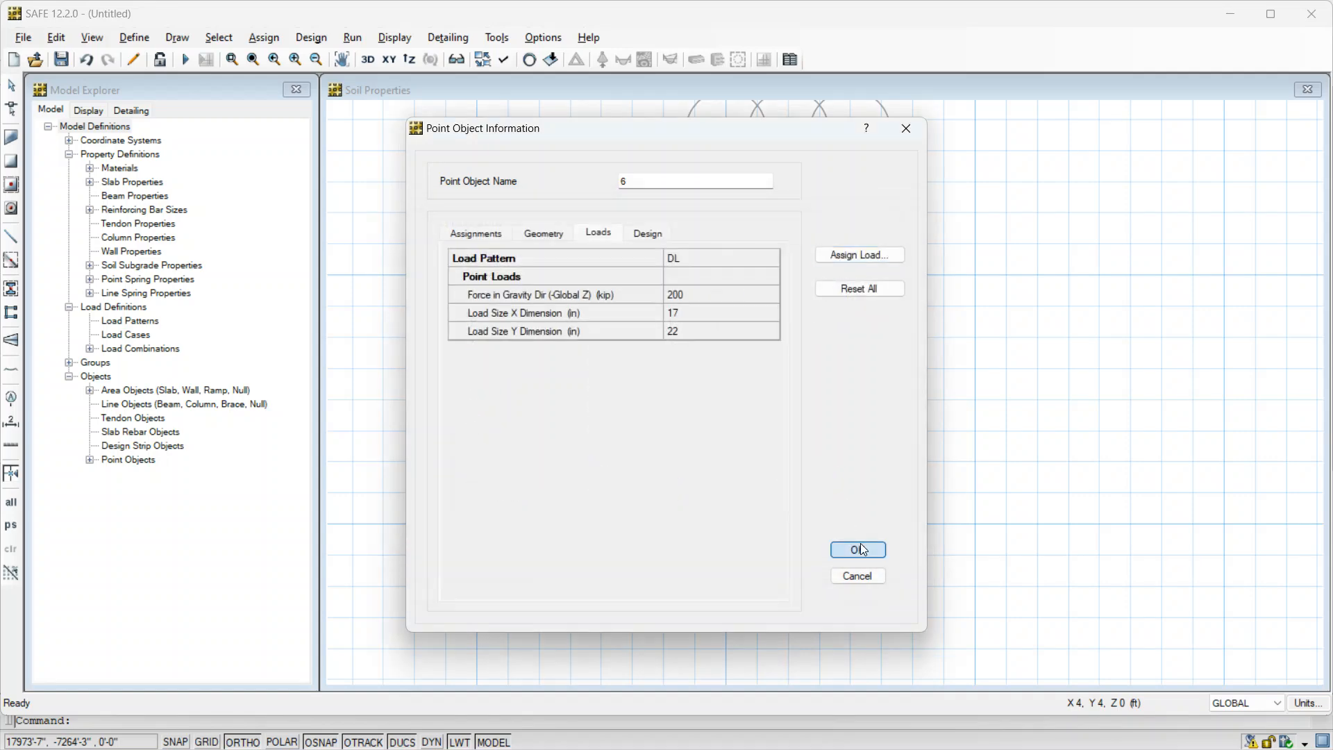
{"action": "left_click", "coordinate": [858, 549]}
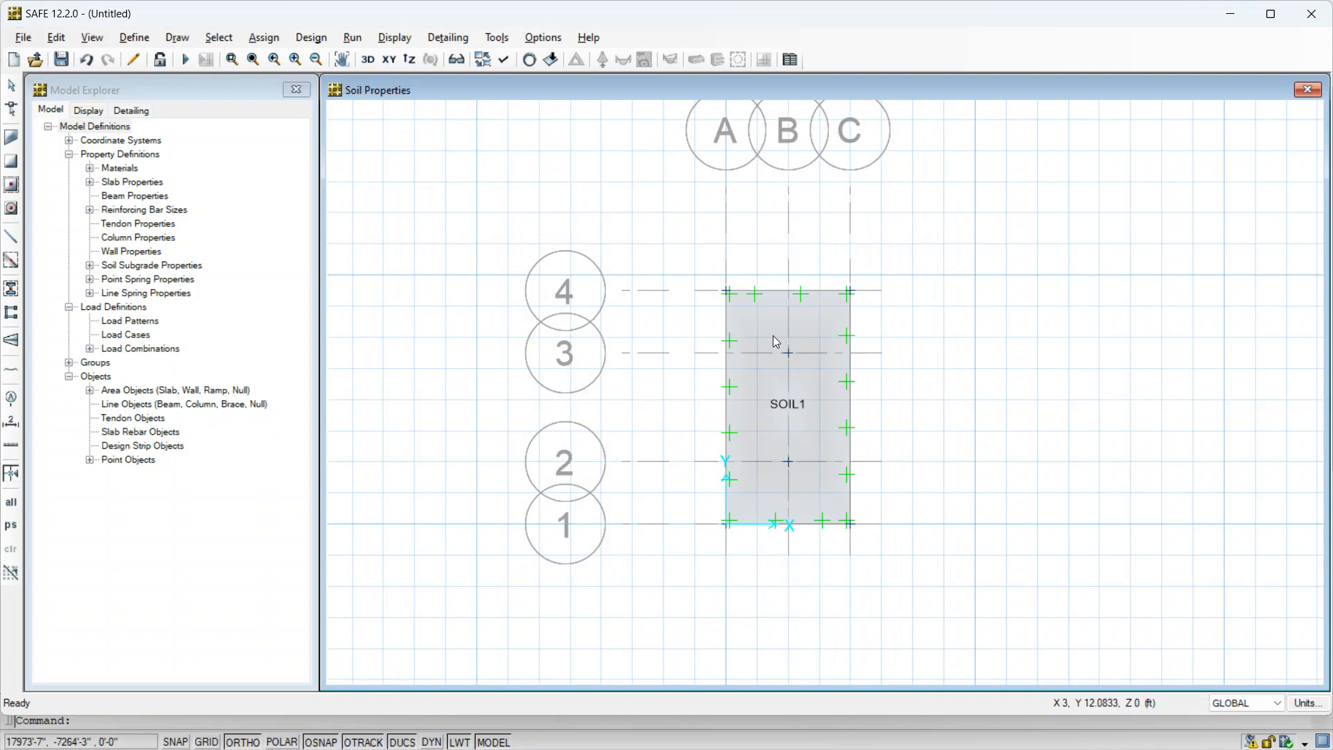
- Switch to the PDF guide and read the punching shear note and the Modifier Correction, Dividing into Strips and Analysis & Result sections
{"action": "key", "text": "alt+Tab"}
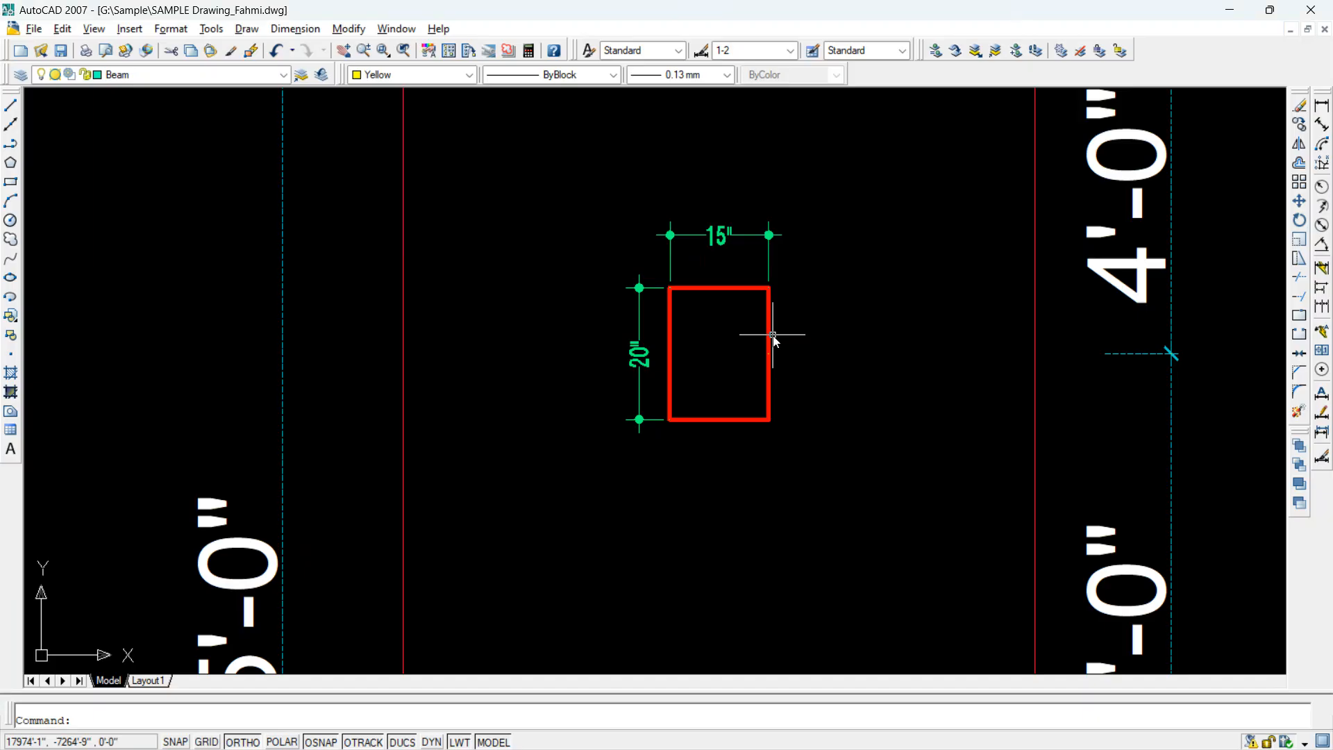
{"action": "key", "text": "alt+Tab"}
{"action": "key", "text": "alt+Tab"}
{"action": "key", "text": "Tab"}
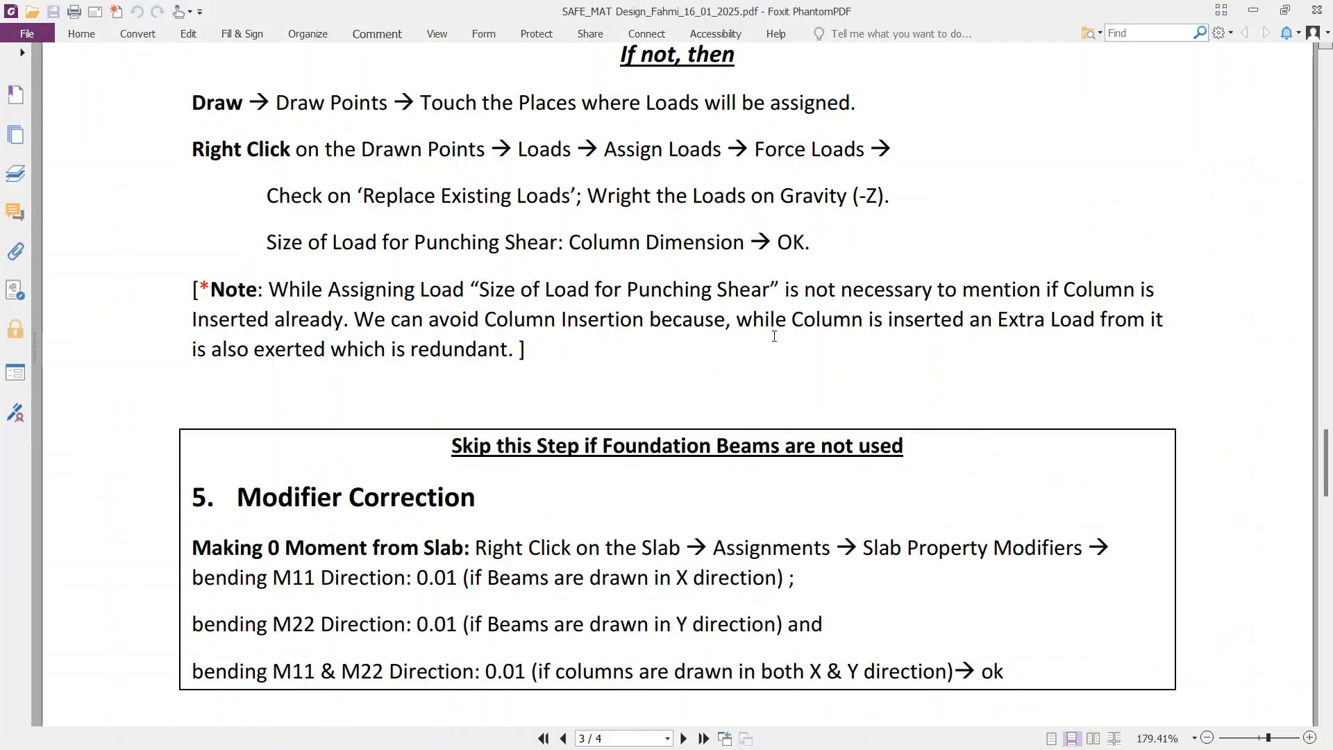
{"action": "scroll", "coordinate": [774, 337], "scroll_direction": "down", "scroll_amount": 2}
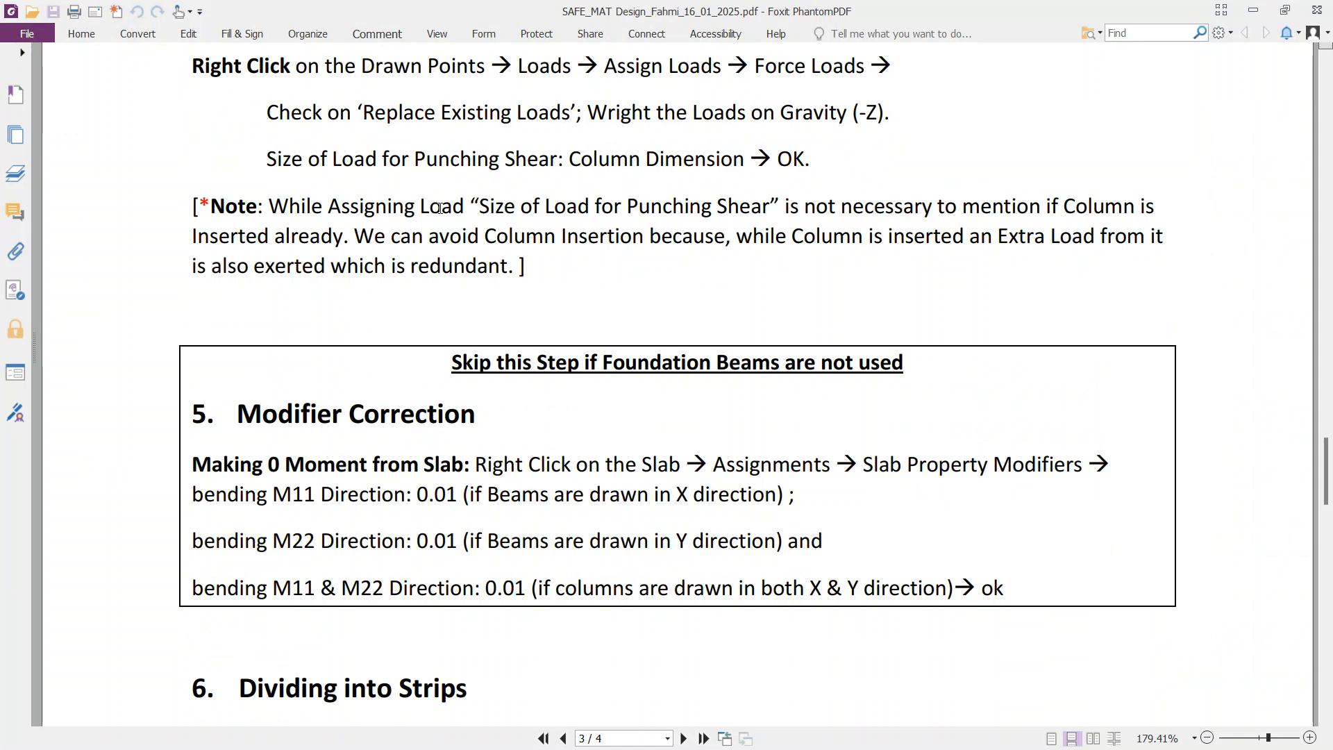
{"action": "left_click_drag", "start_coordinate": [516, 206], "coordinate": [752, 239]}
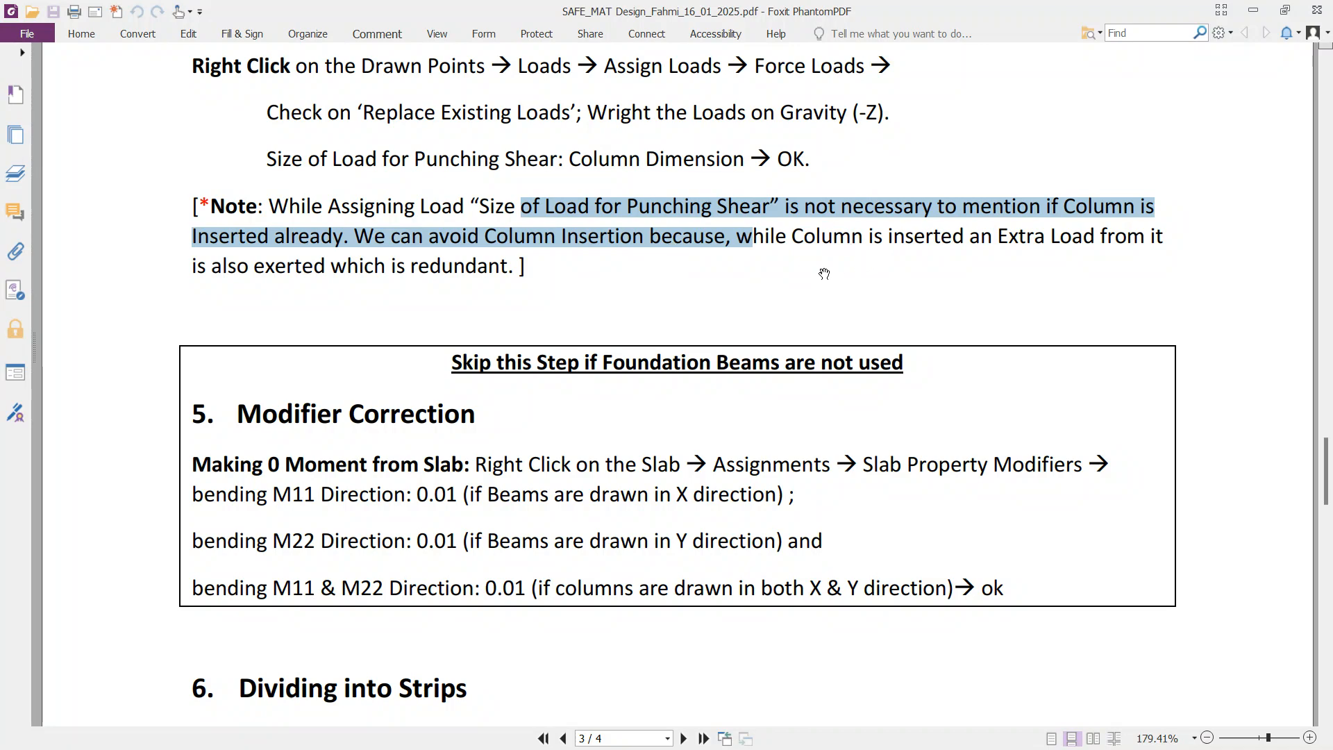
{"action": "scroll", "coordinate": [687, 248], "scroll_direction": "down", "scroll_amount": 5}
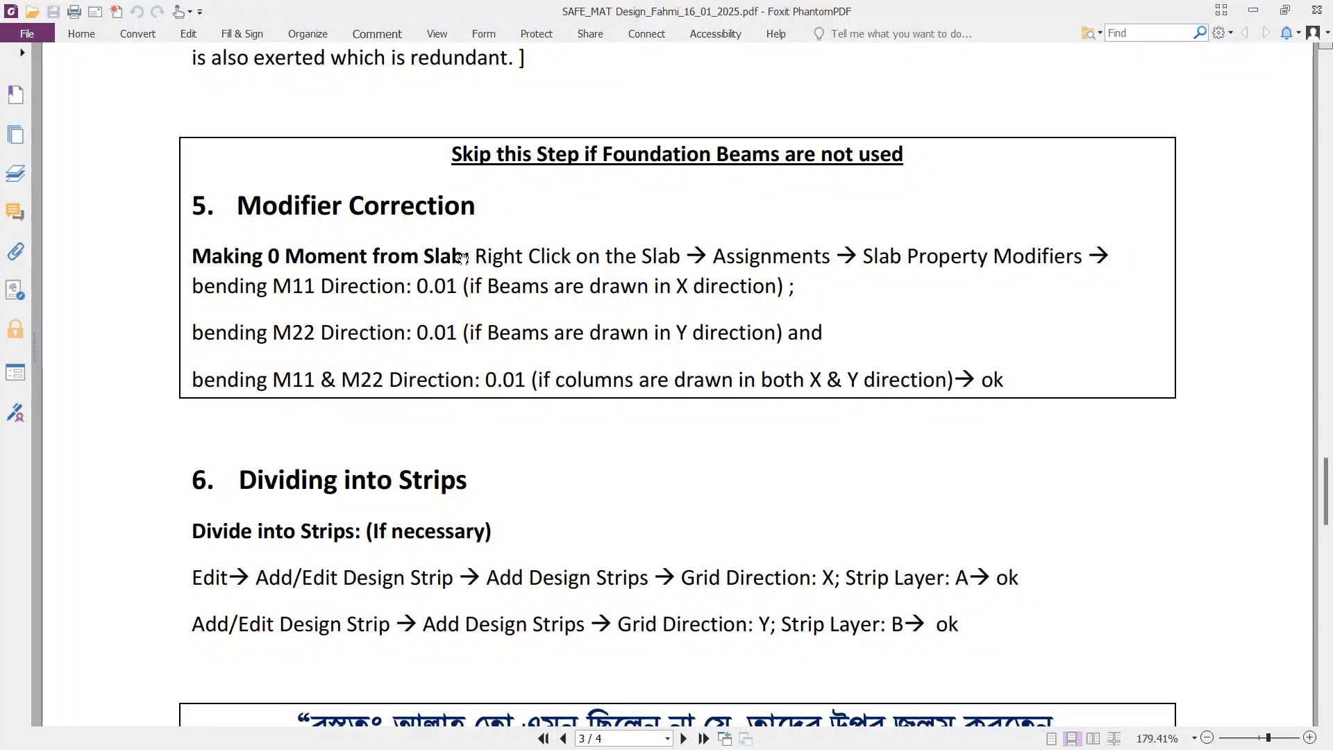
{"action": "scroll", "coordinate": [464, 255], "scroll_direction": "down", "scroll_amount": 2}
{"action": "scroll", "coordinate": [465, 255], "scroll_direction": "down", "scroll_amount": 6}
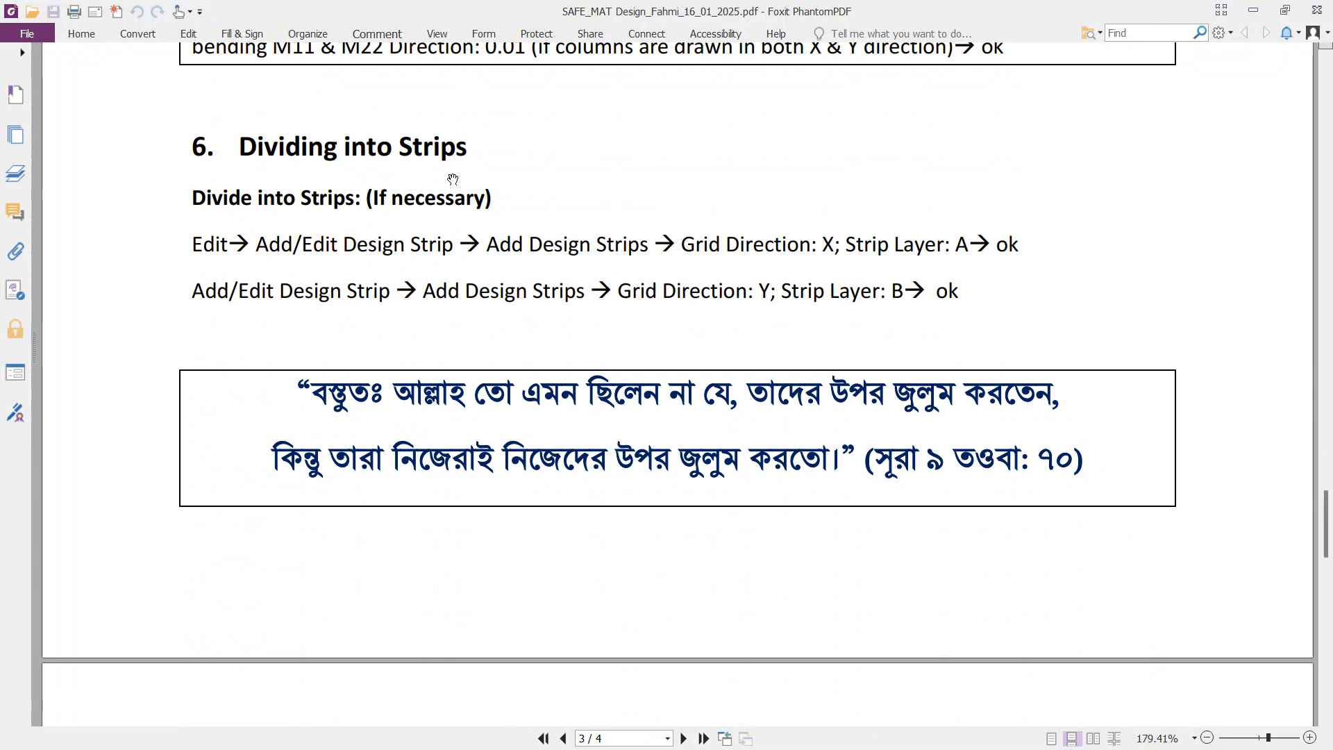
{"action": "scroll", "coordinate": [460, 199], "scroll_direction": "down", "scroll_amount": 1}
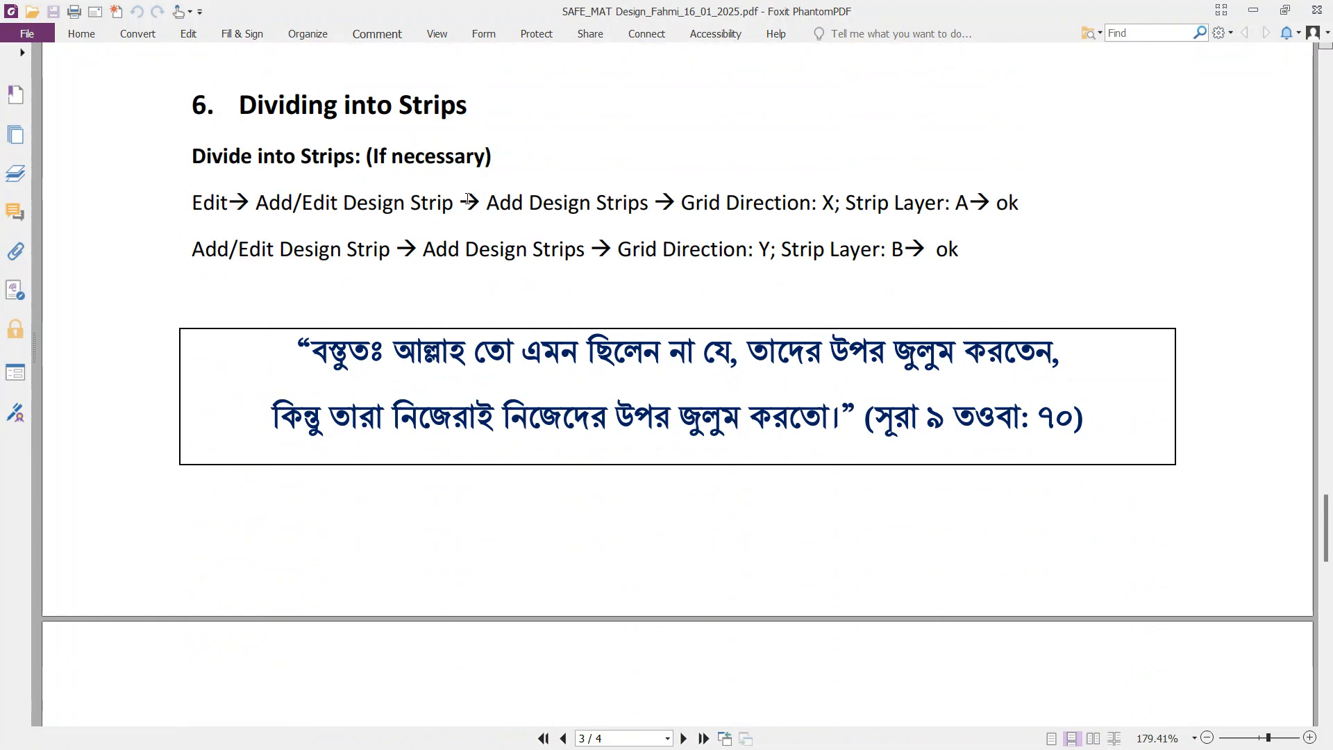
{"action": "scroll", "coordinate": [487, 232], "scroll_direction": "down", "scroll_amount": 1}
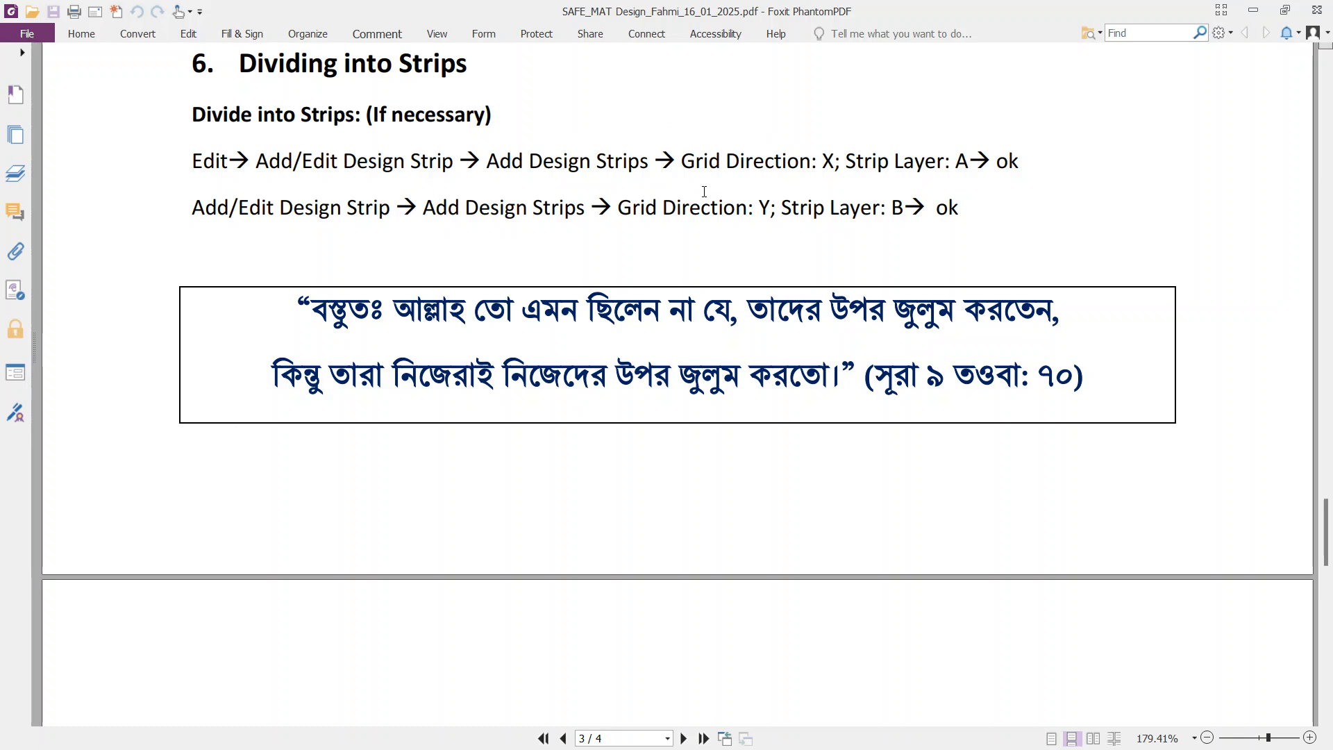
{"action": "scroll", "coordinate": [704, 191], "scroll_direction": "down", "scroll_amount": 1}
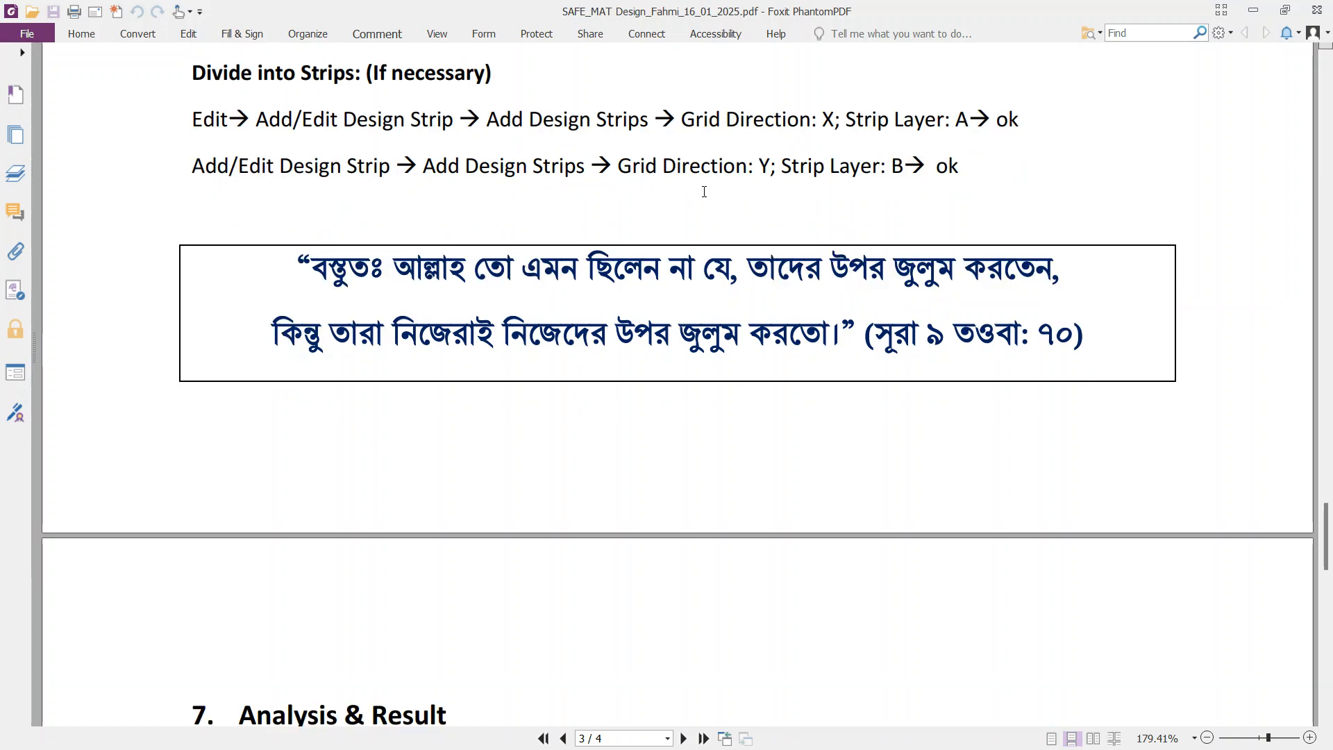
{"action": "scroll", "coordinate": [704, 191], "scroll_direction": "down", "scroll_amount": 7}
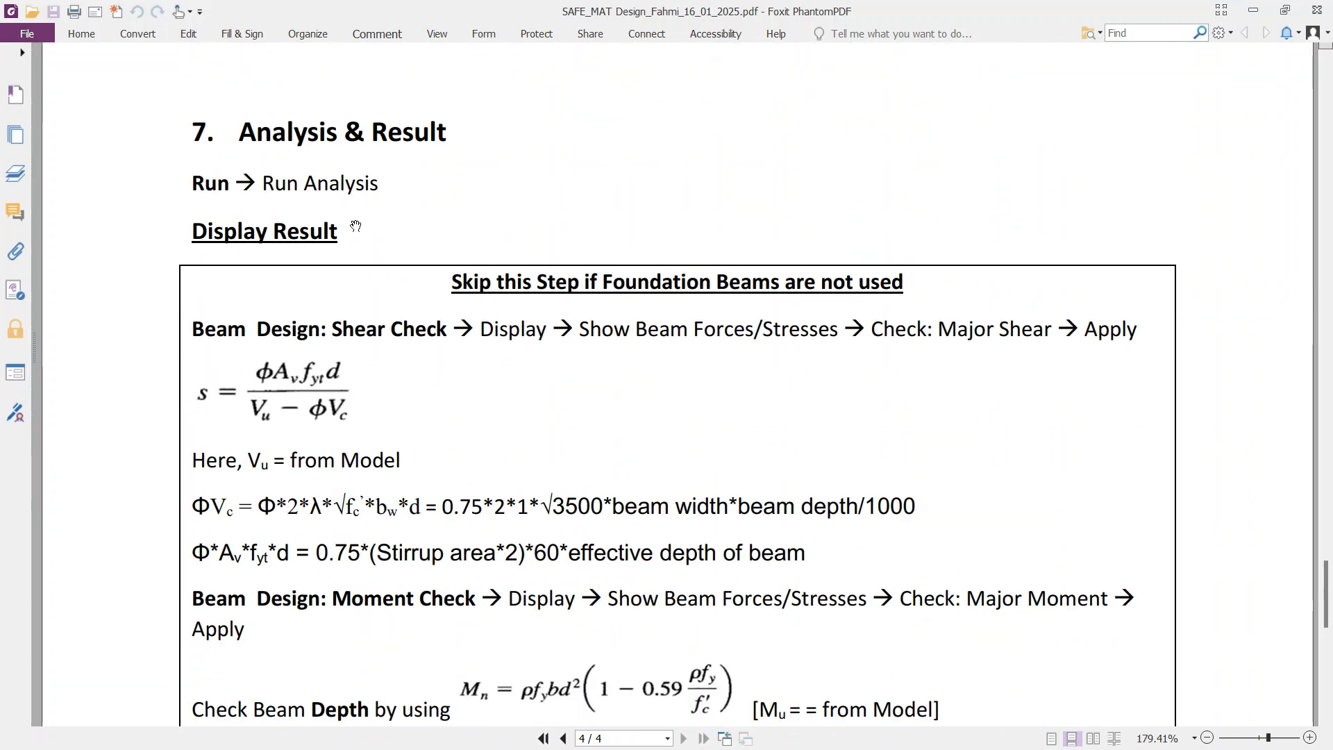
{"action": "scroll", "coordinate": [376, 230], "scroll_direction": "down", "scroll_amount": 1}
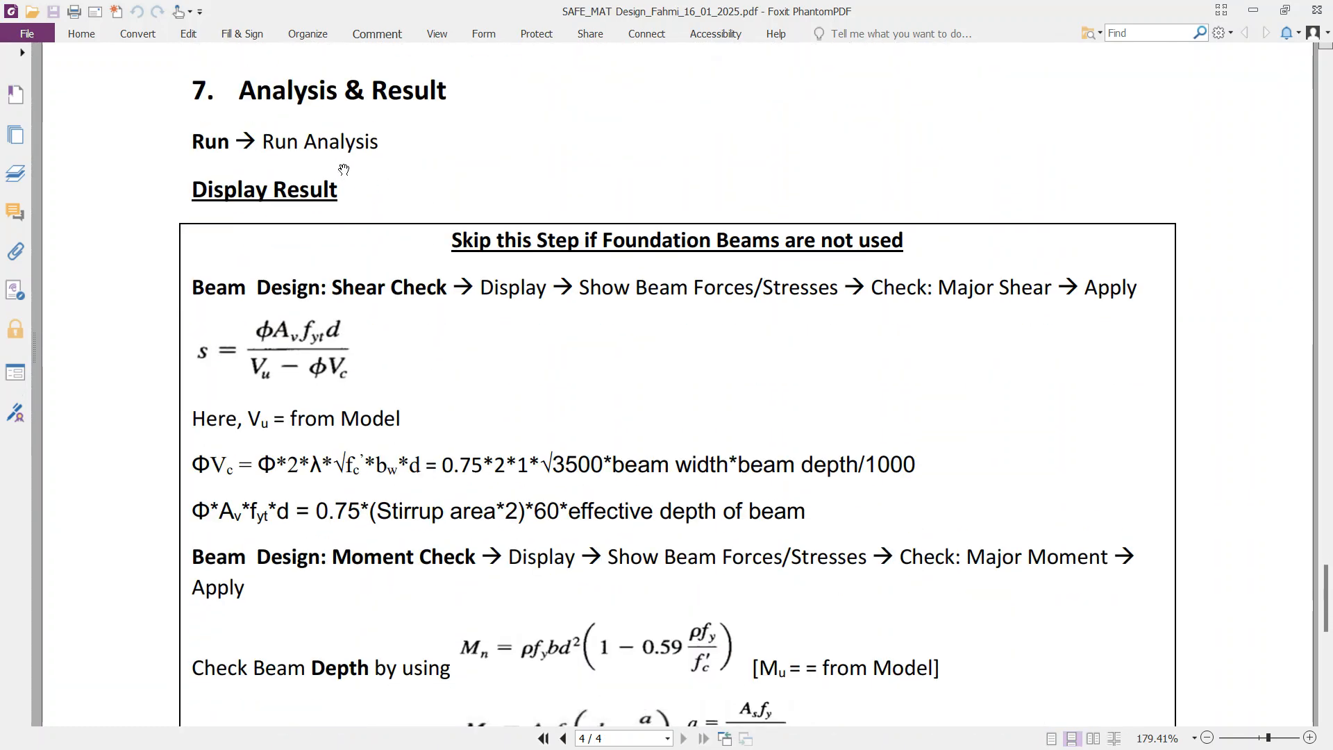
- Return to SAFE and run the analysis, saving the model as 1 inside a new folder in Documents
{"action": "key", "text": "alt+Tab"}
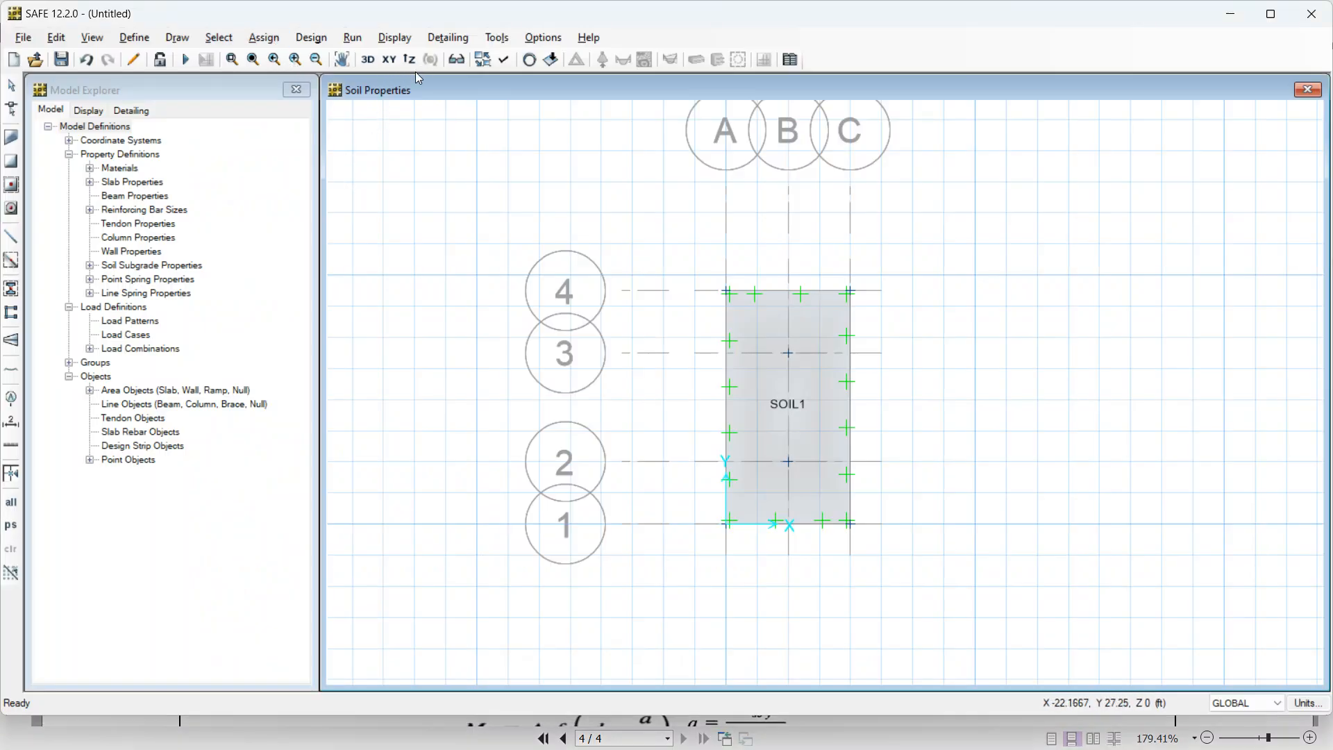
{"action": "left_click", "coordinate": [185, 60]}
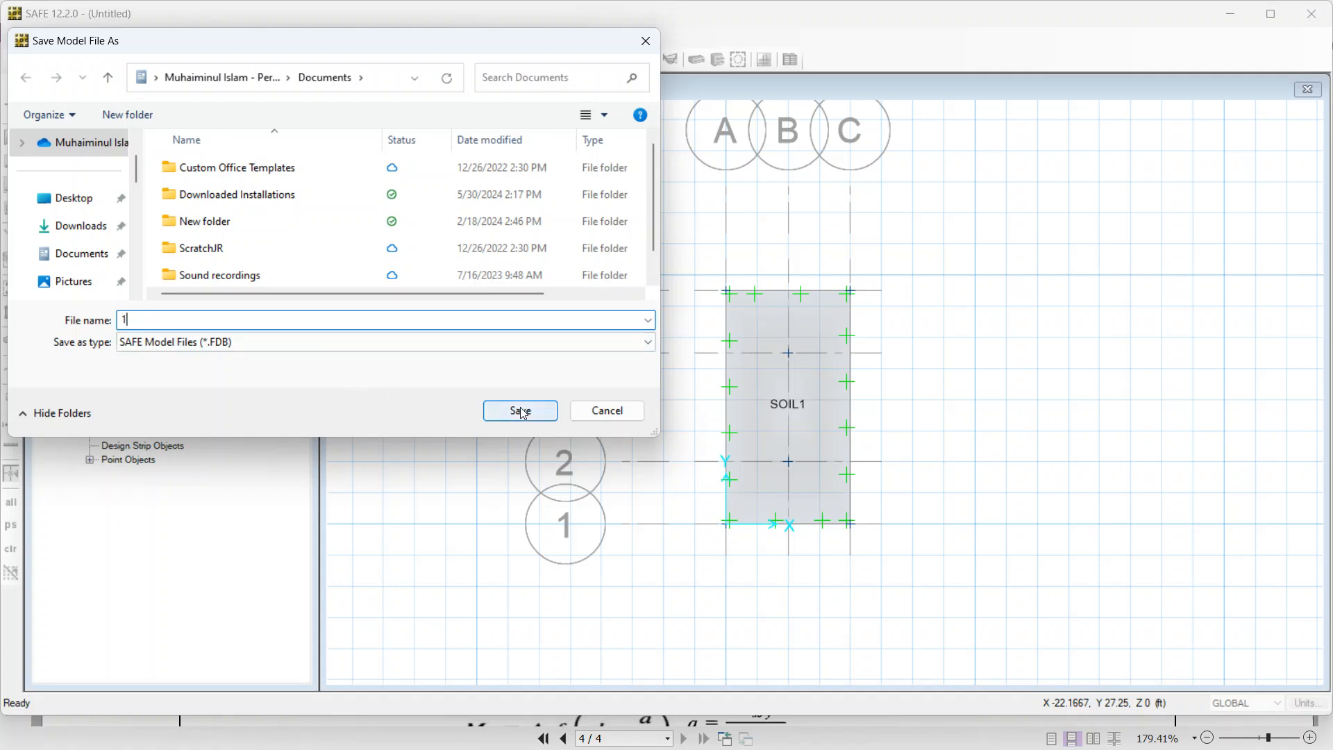
{"action": "left_click", "coordinate": [134, 117]}
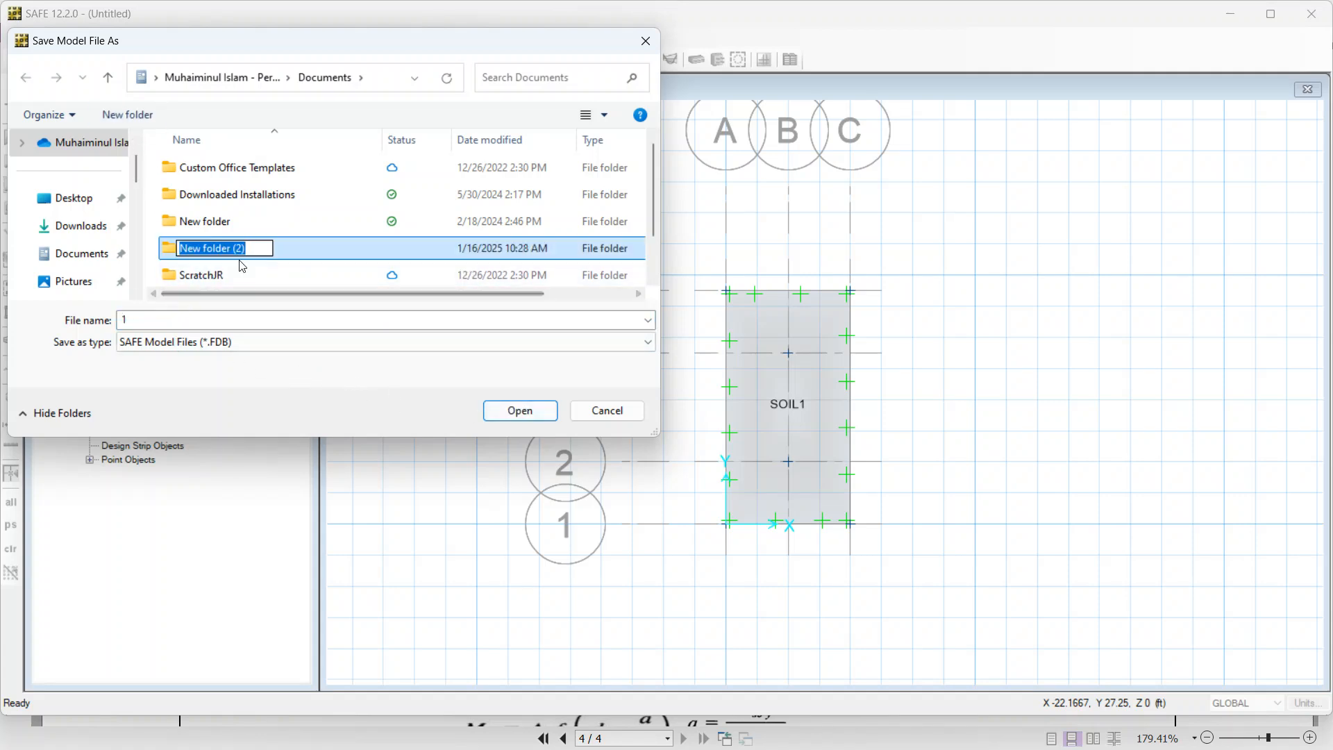
{"action": "left_click", "coordinate": [289, 250]}
{"action": "double_click", "coordinate": [289, 250]}
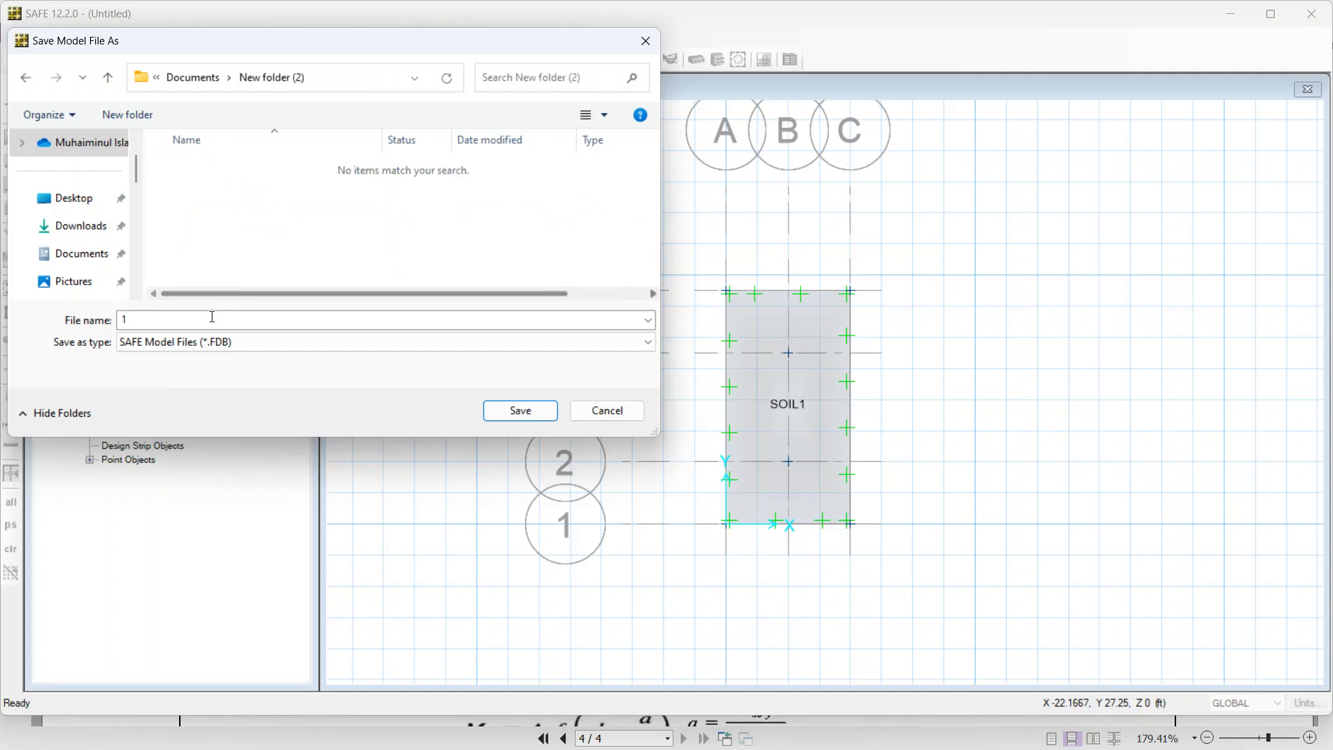
{"action": "left_click", "coordinate": [493, 412]}
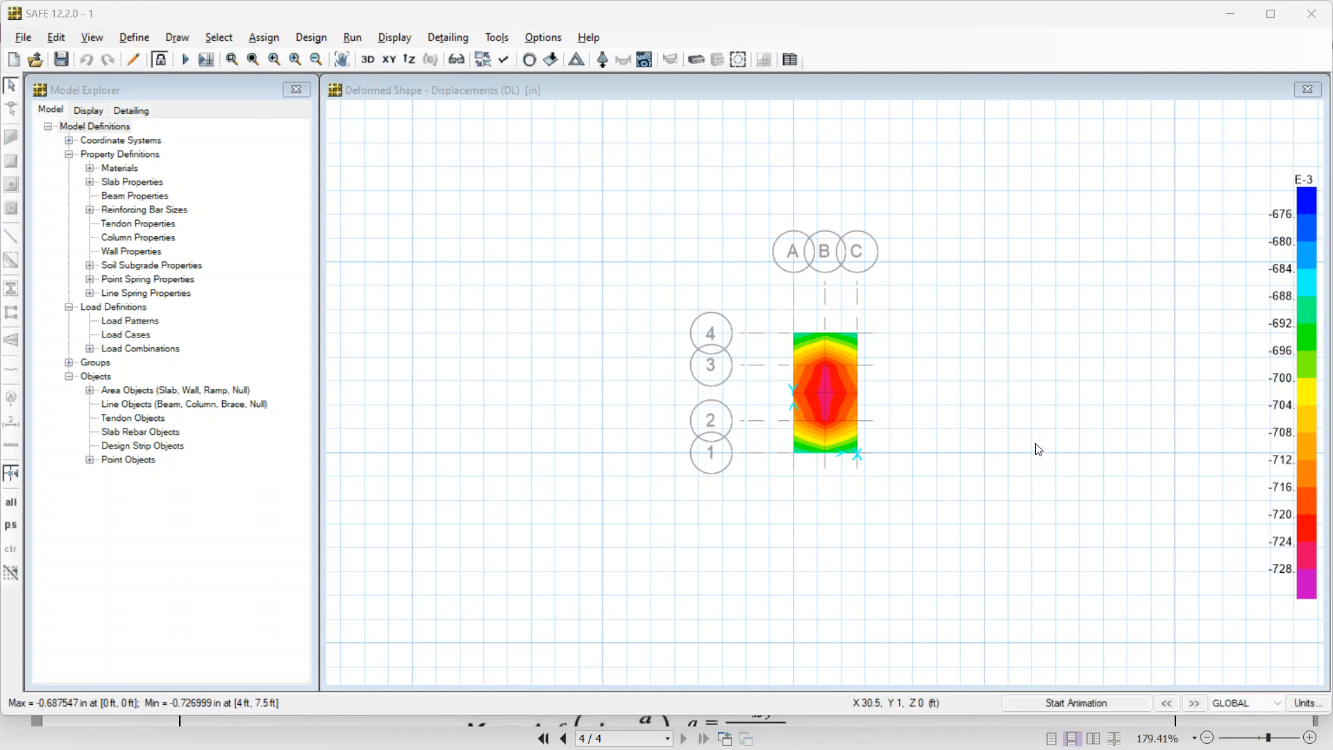
{"action": "scroll", "coordinate": [873, 382], "scroll_direction": "up", "scroll_amount": 1}
{"action": "scroll", "coordinate": [827, 399], "scroll_direction": "up", "scroll_amount": 1}
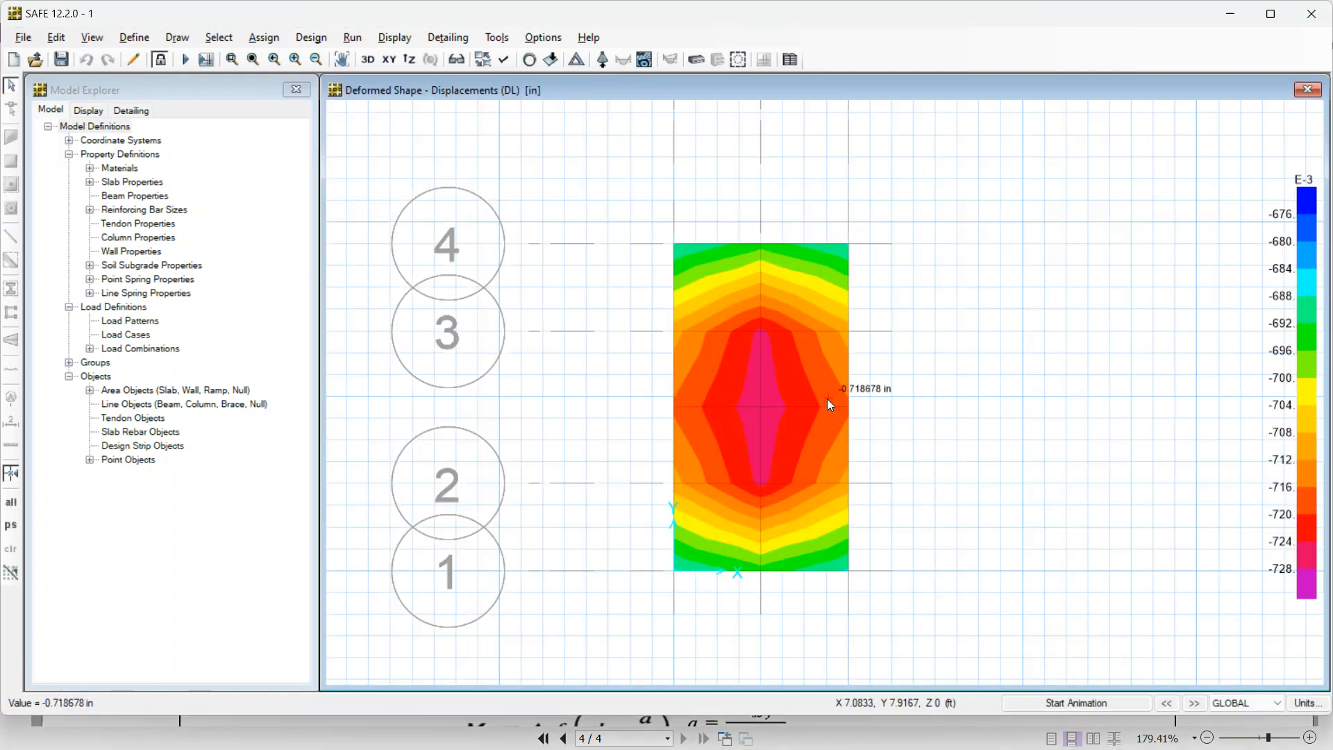
- Read the punching check section in the PDF guide, then display the punching shear design in SAFE
{"action": "key", "text": "alt+Tab"}
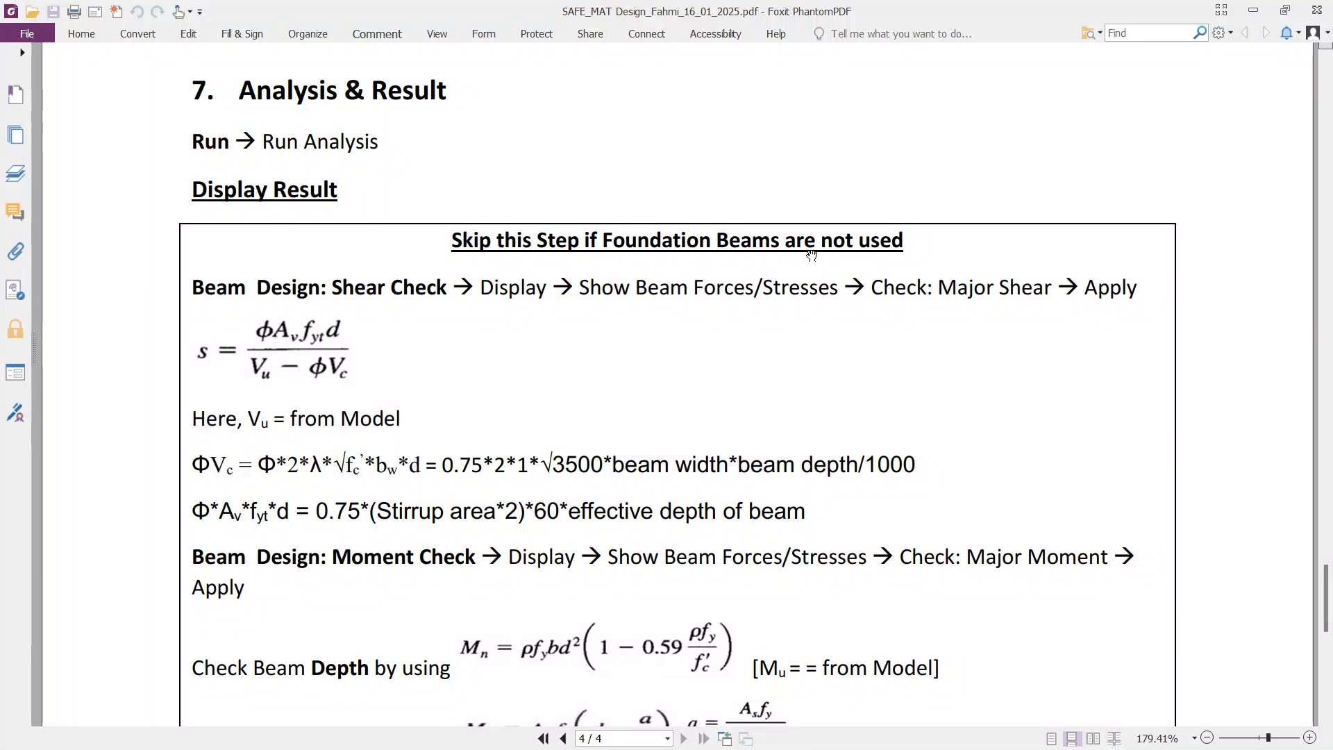
{"action": "scroll", "coordinate": [585, 244], "scroll_direction": "down", "scroll_amount": 4}
{"action": "scroll", "coordinate": [585, 242], "scroll_direction": "down", "scroll_amount": 4}
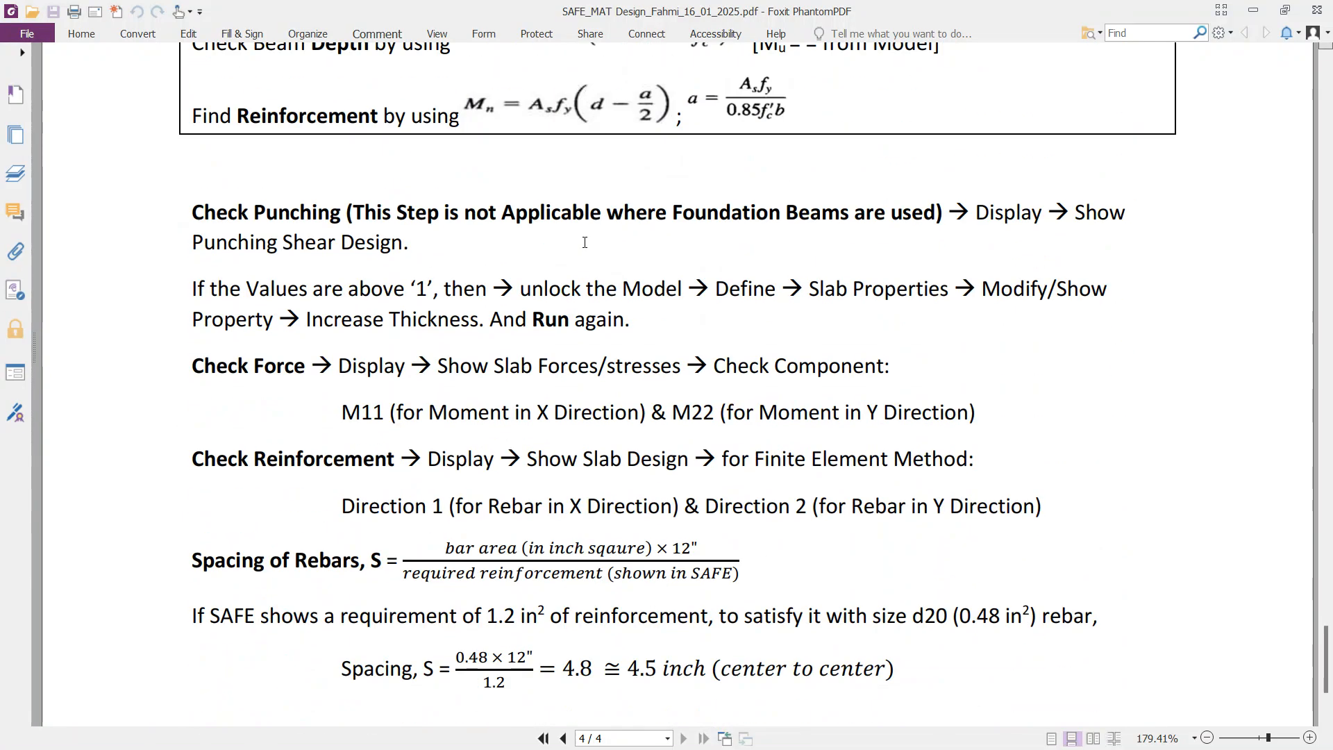
{"action": "scroll", "coordinate": [291, 232], "scroll_direction": "down", "scroll_amount": 1}
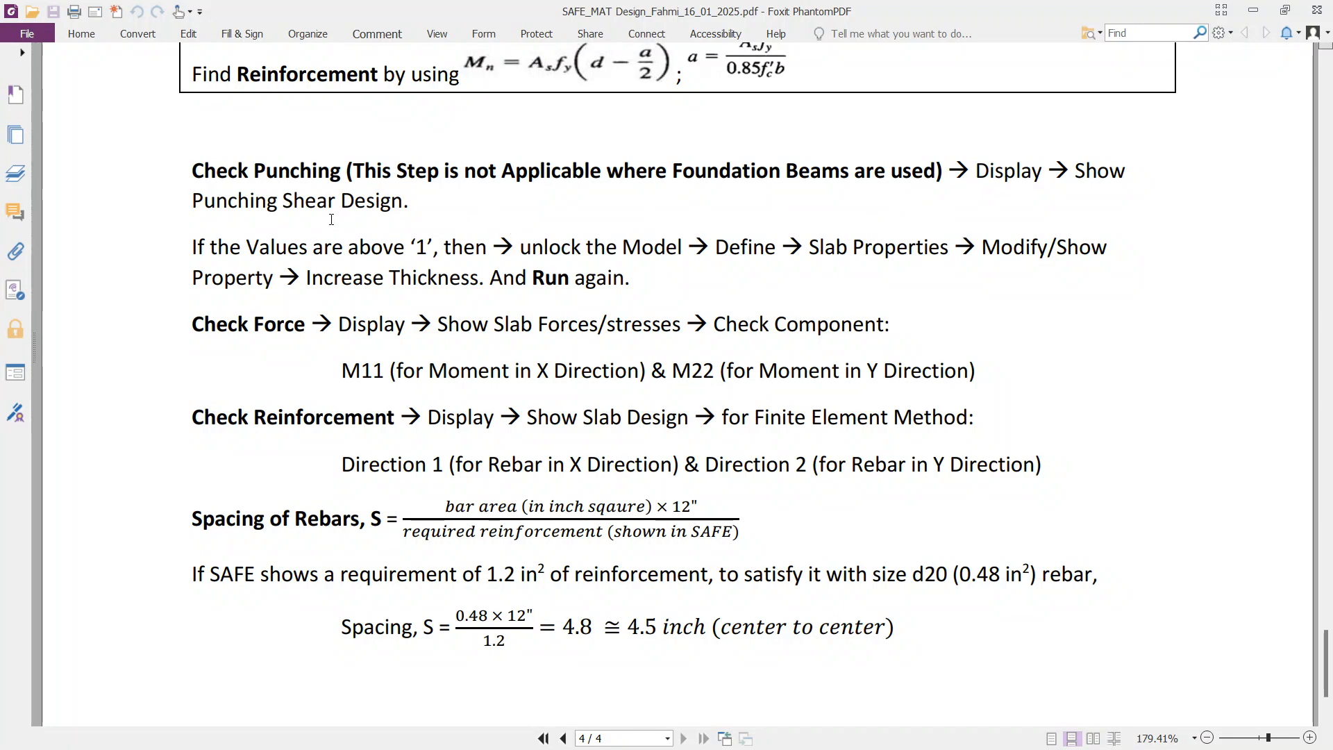
{"action": "key", "text": "alt+Tab"}
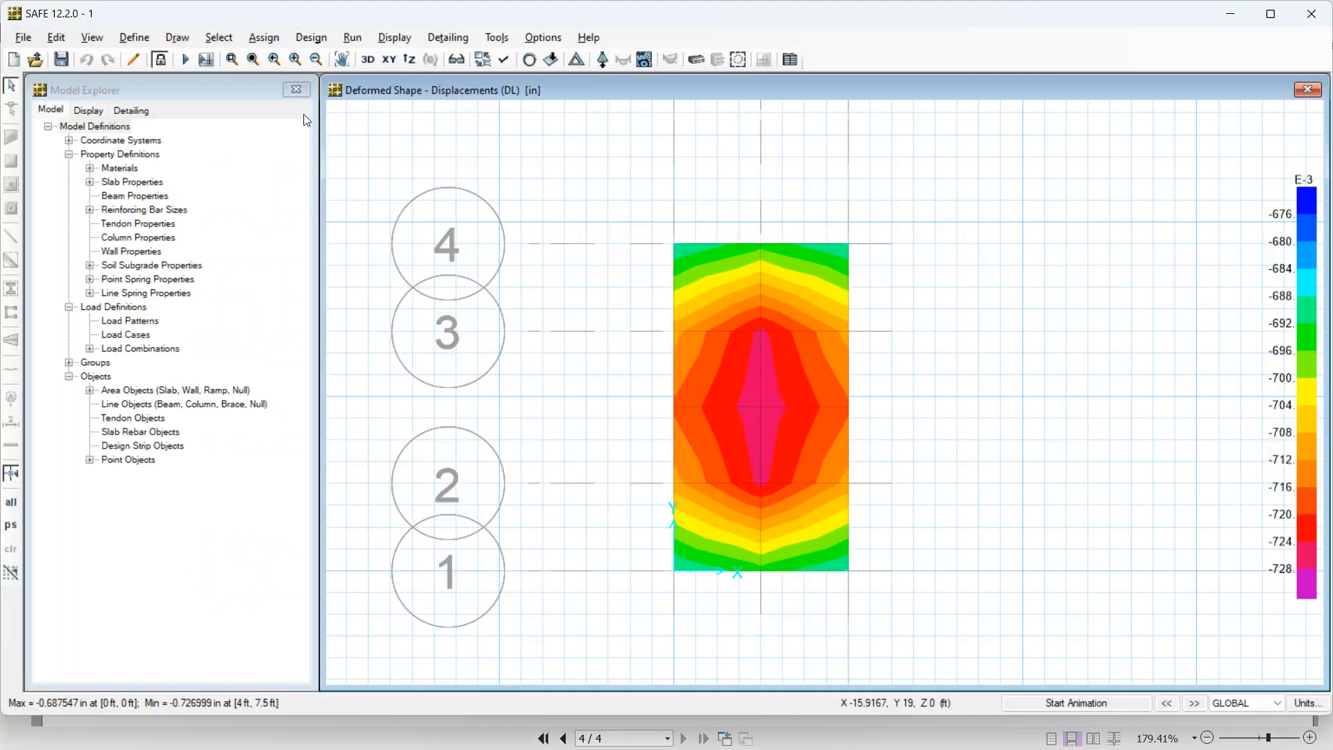
{"action": "left_click", "coordinate": [404, 39]}
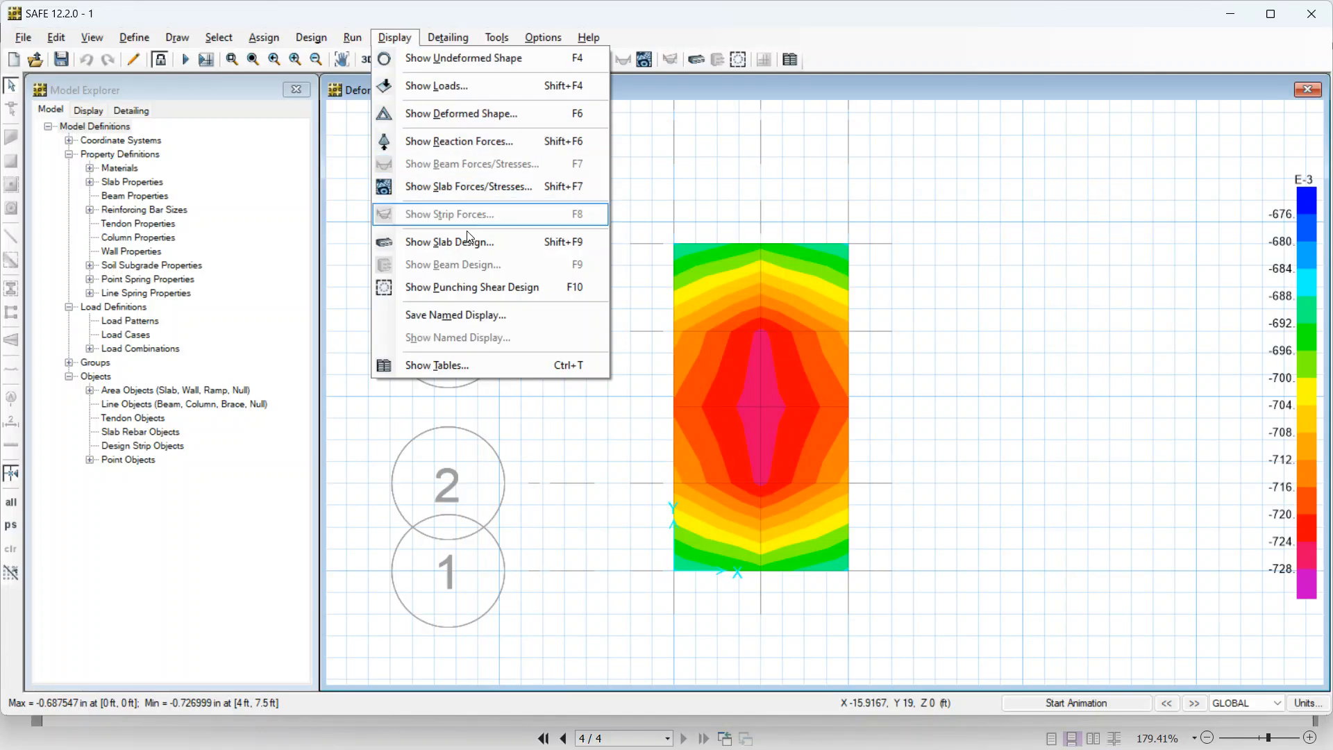
{"action": "left_click", "coordinate": [478, 291]}
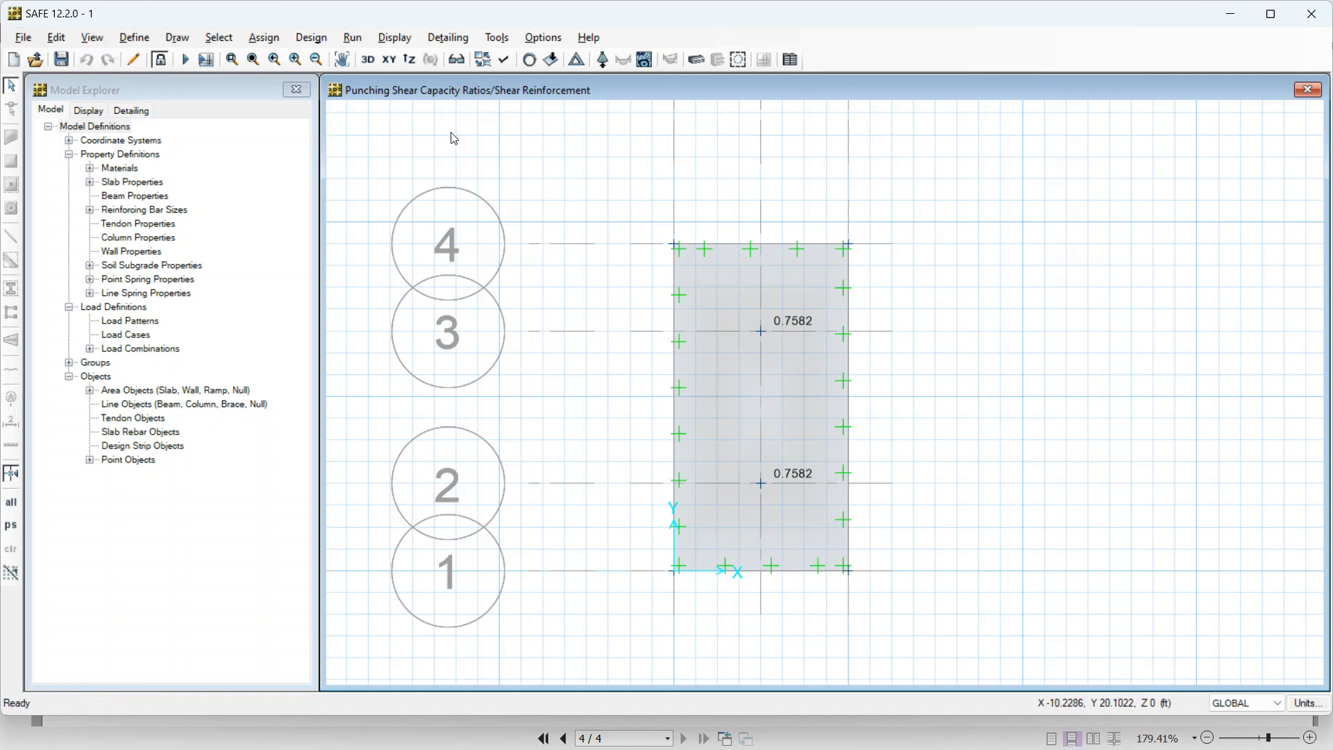
- Unlock the model and set the thickness of the MAT slab property to 15 in
{"action": "left_click", "coordinate": [161, 64]}
{"action": "key", "text": "Return"}
{"action": "left_click", "coordinate": [219, 36]}
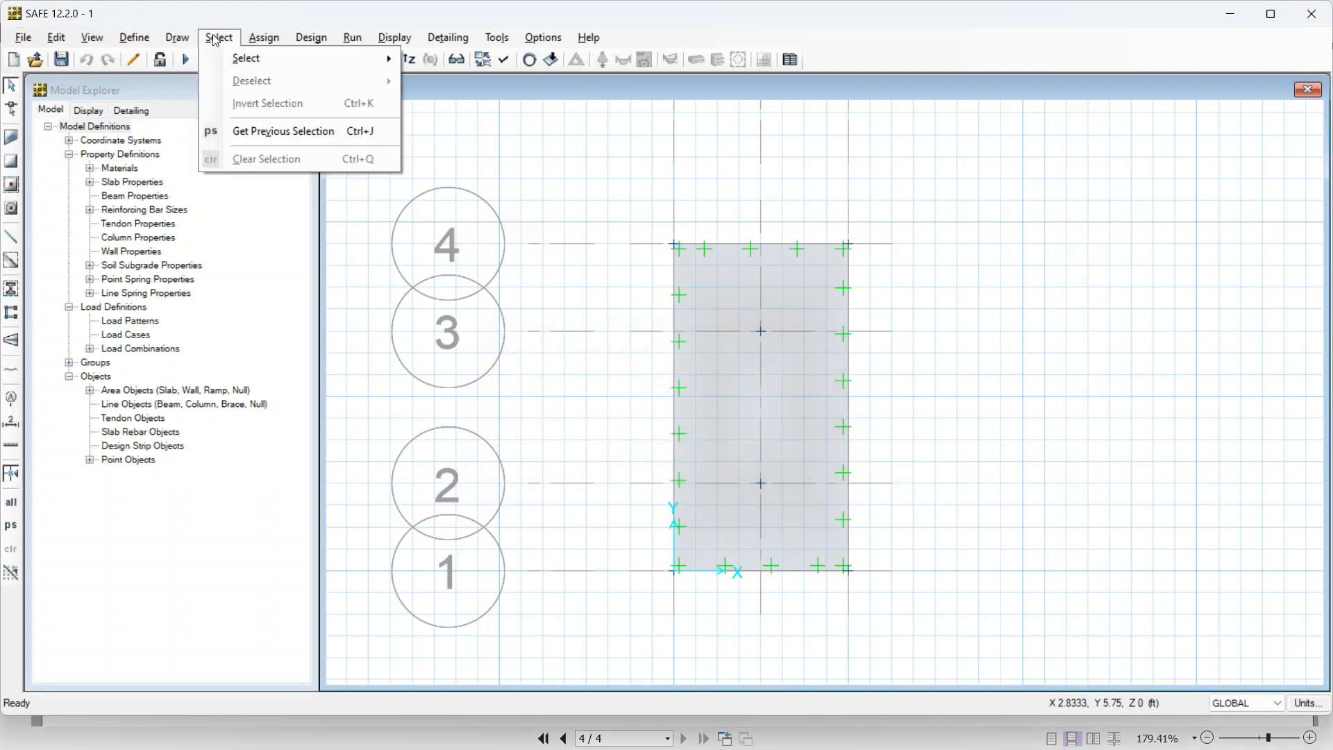
{"action": "left_click", "coordinate": [127, 40]}
{"action": "left_click", "coordinate": [127, 40]}
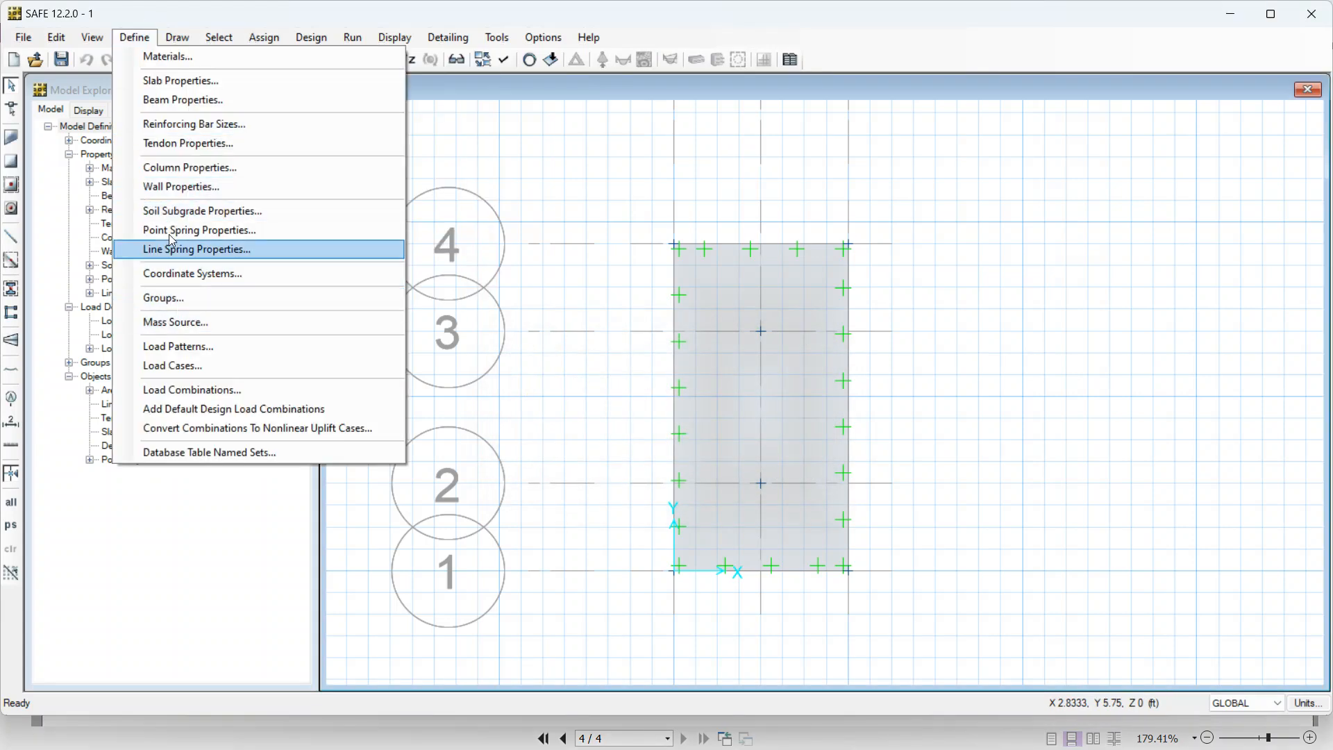
{"action": "left_click", "coordinate": [168, 86]}
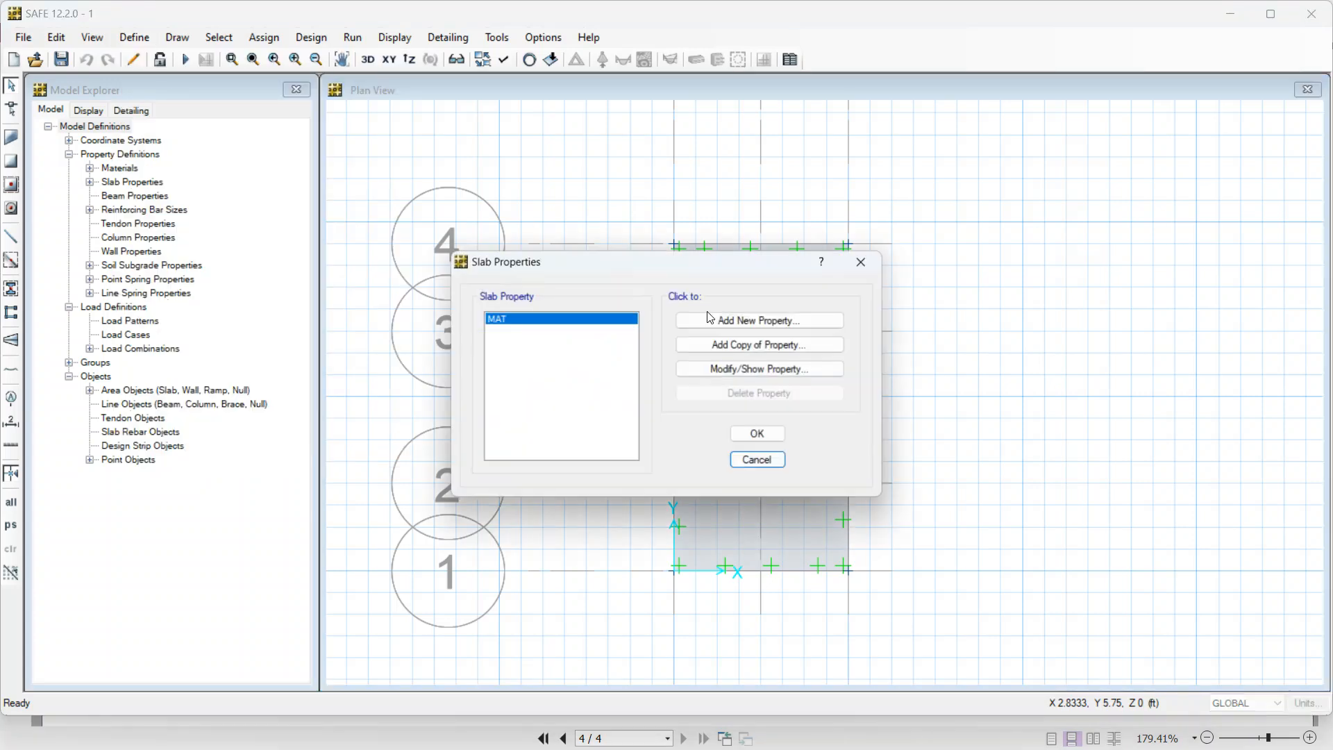
{"action": "left_click", "coordinate": [759, 378]}
{"action": "left_click", "coordinate": [754, 372]}
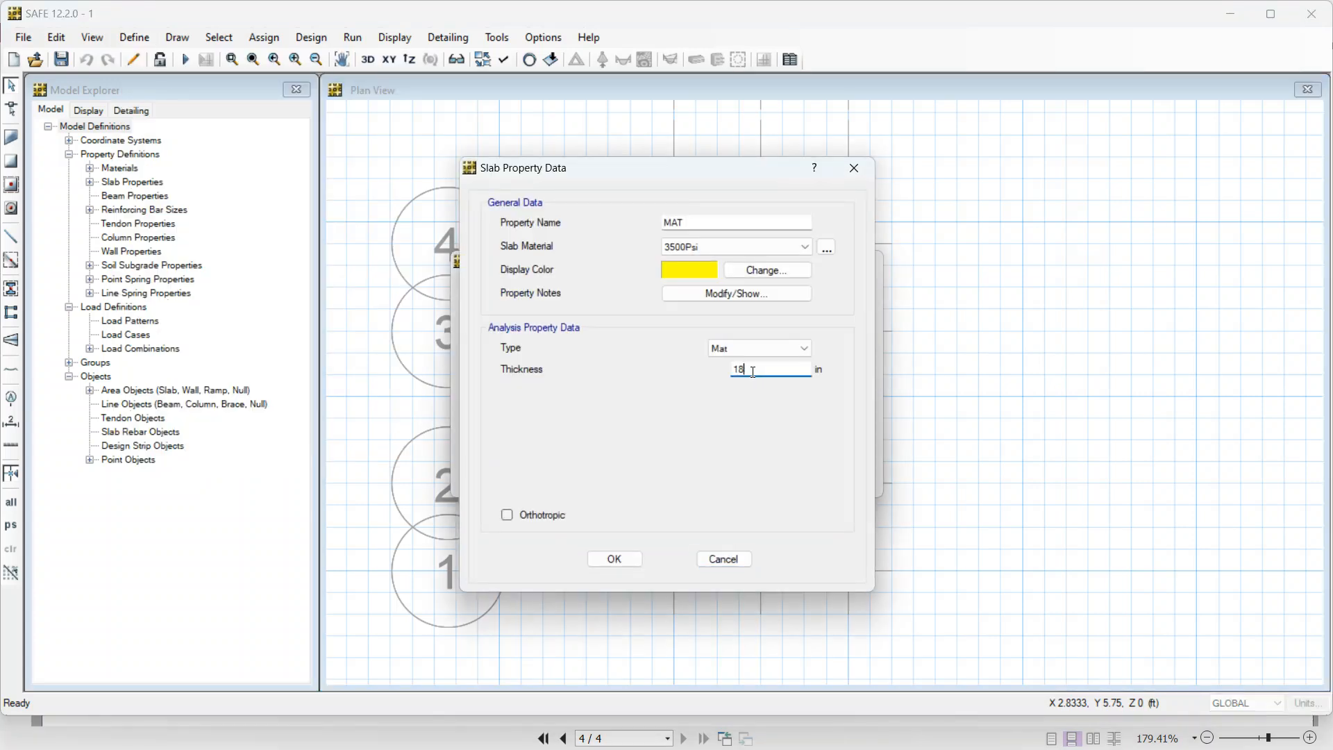
{"action": "key", "text": "BackSpace"}
{"action": "type", "text": "5"}
{"action": "left_click", "coordinate": [613, 560]}
{"action": "left_click", "coordinate": [741, 438]}
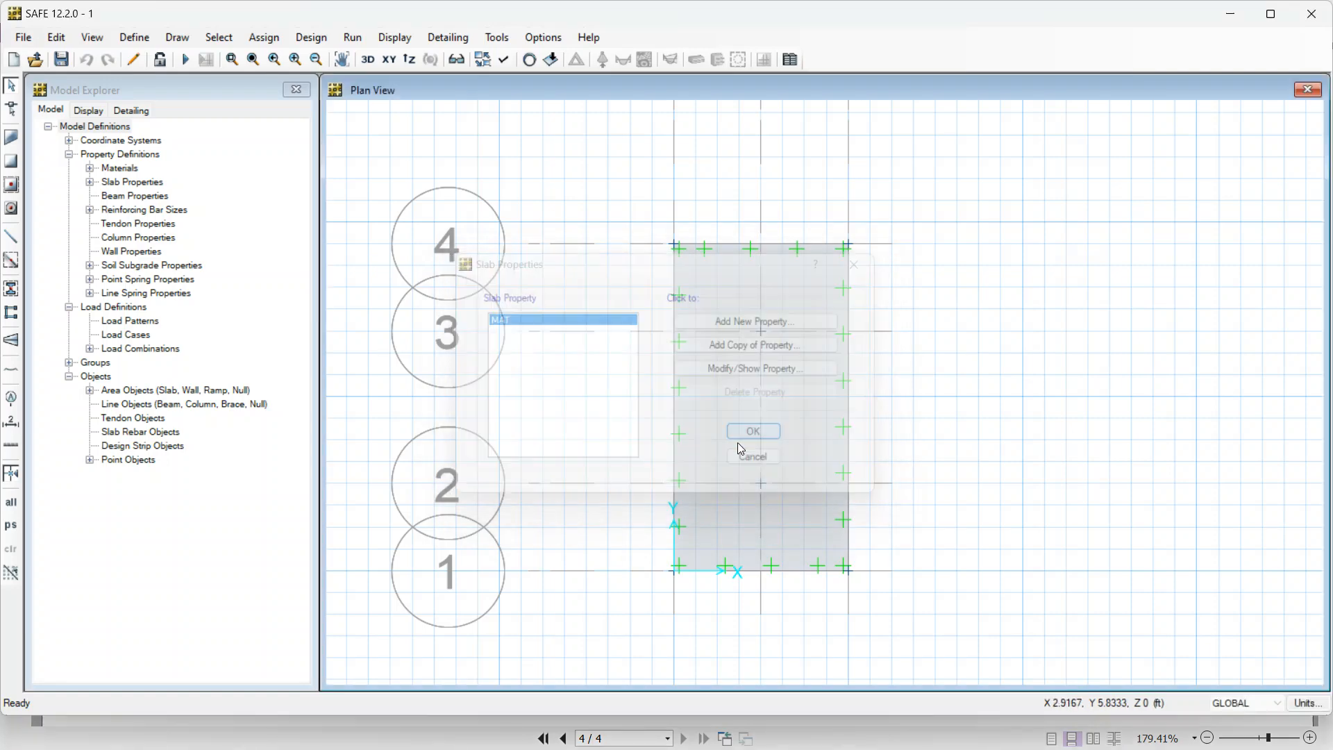
- Rerun the analysis with the revised mat thickness and display the punching shear ratios at both column points
{"action": "left_click", "coordinate": [185, 59]}
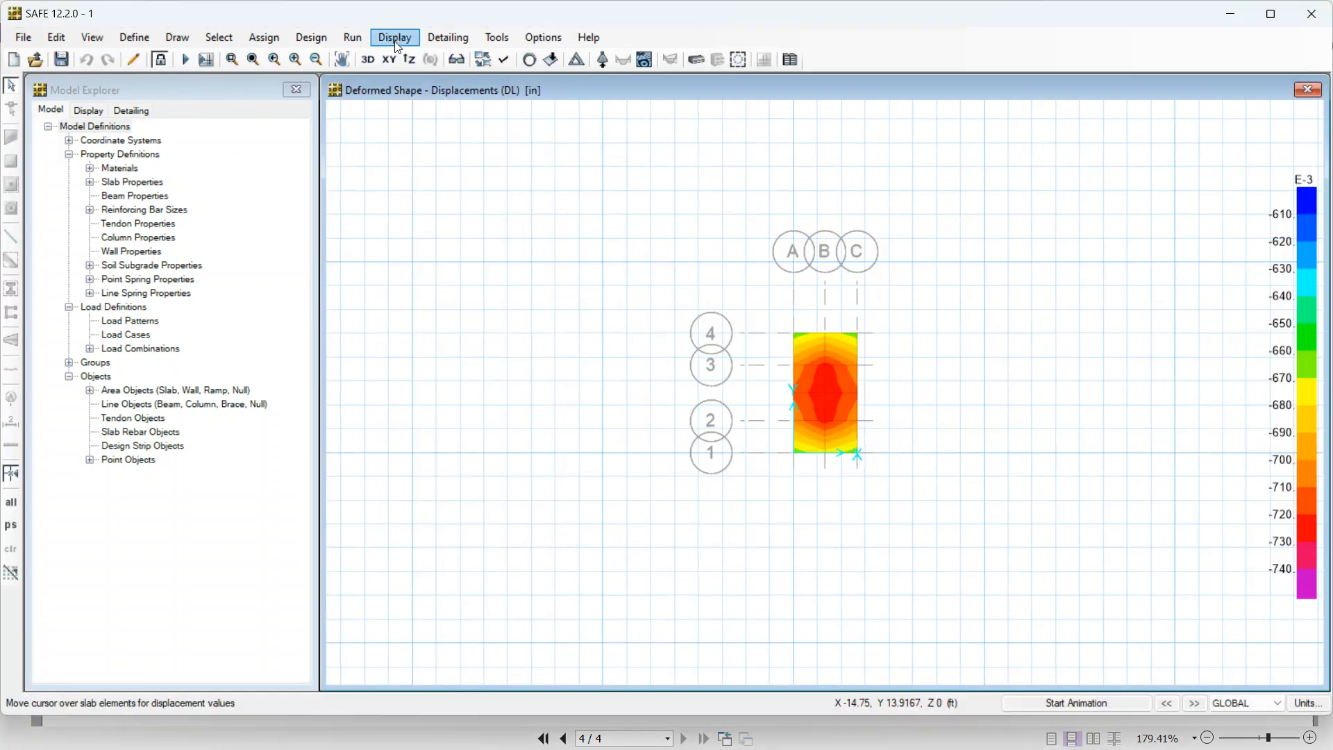
{"action": "left_click", "coordinate": [394, 38]}
{"action": "left_click", "coordinate": [464, 286]}
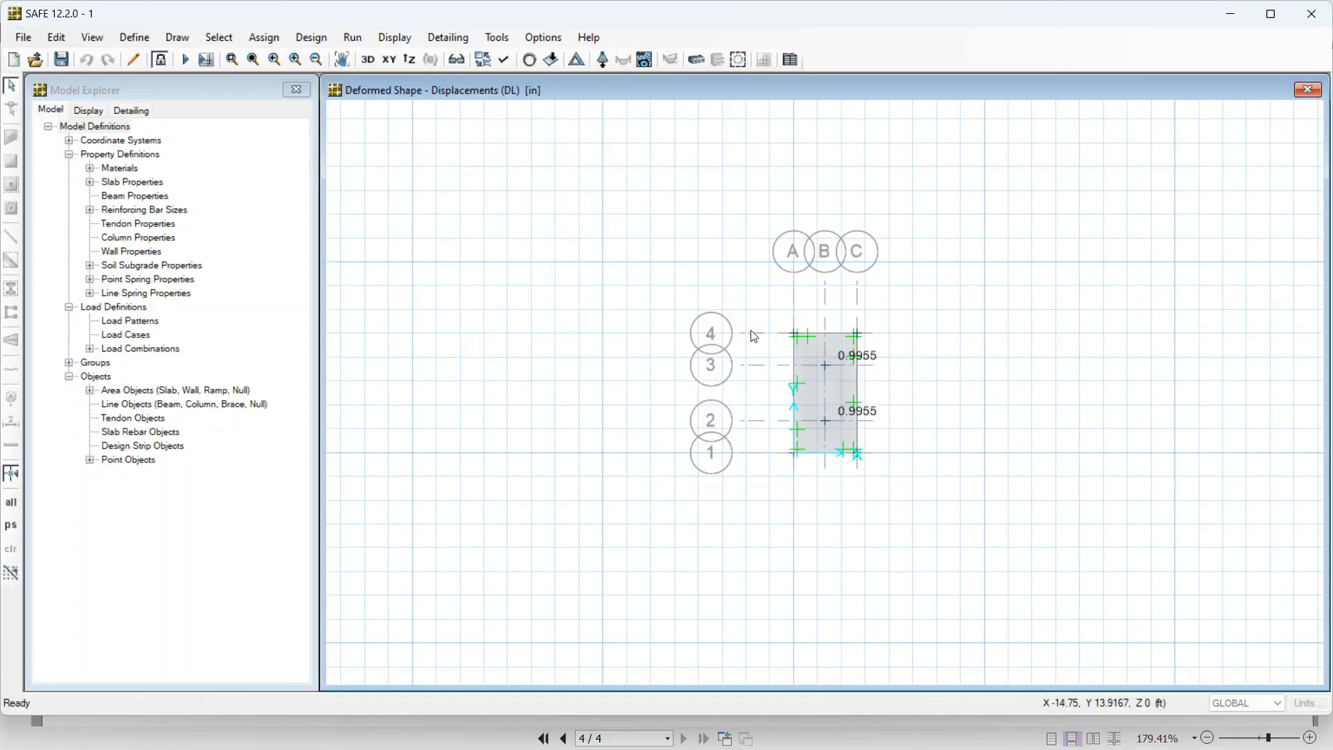
{"action": "scroll", "coordinate": [857, 389], "scroll_direction": "up", "scroll_amount": 2}
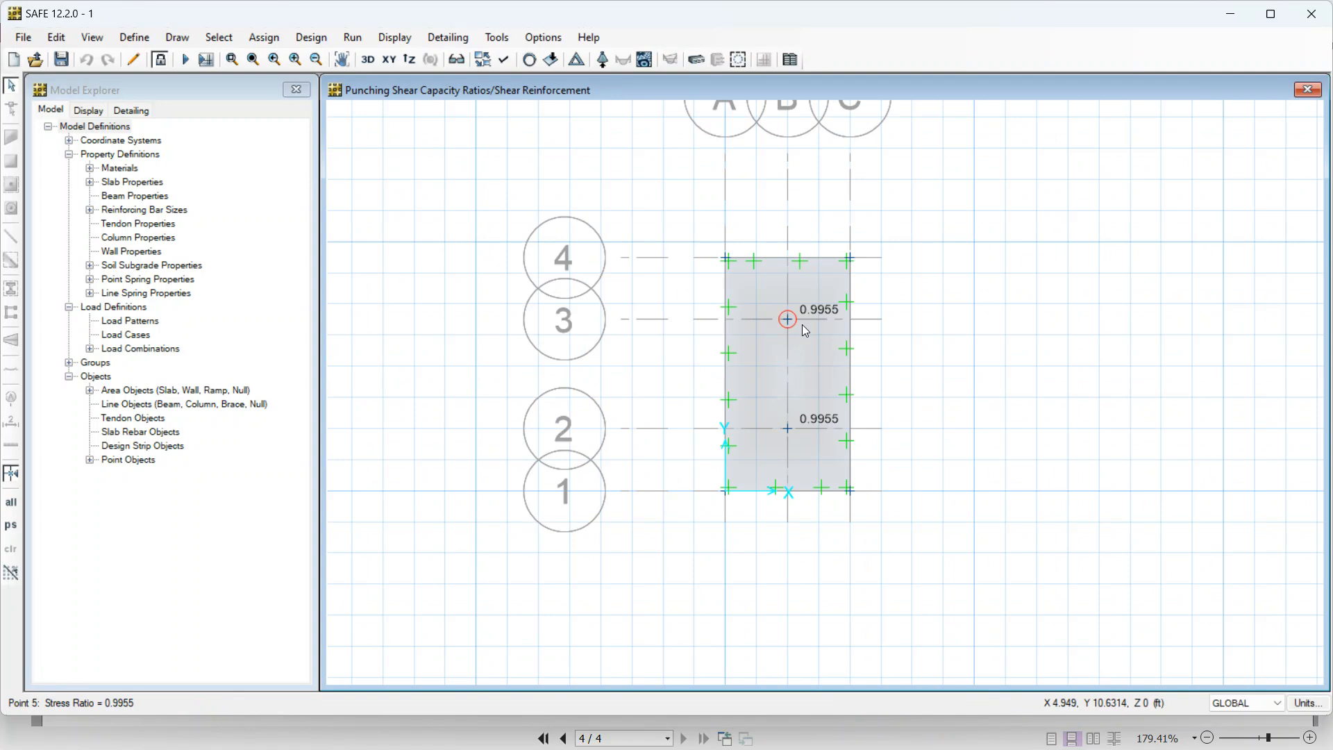
{"action": "scroll", "coordinate": [795, 323], "scroll_direction": "up", "scroll_amount": 1}
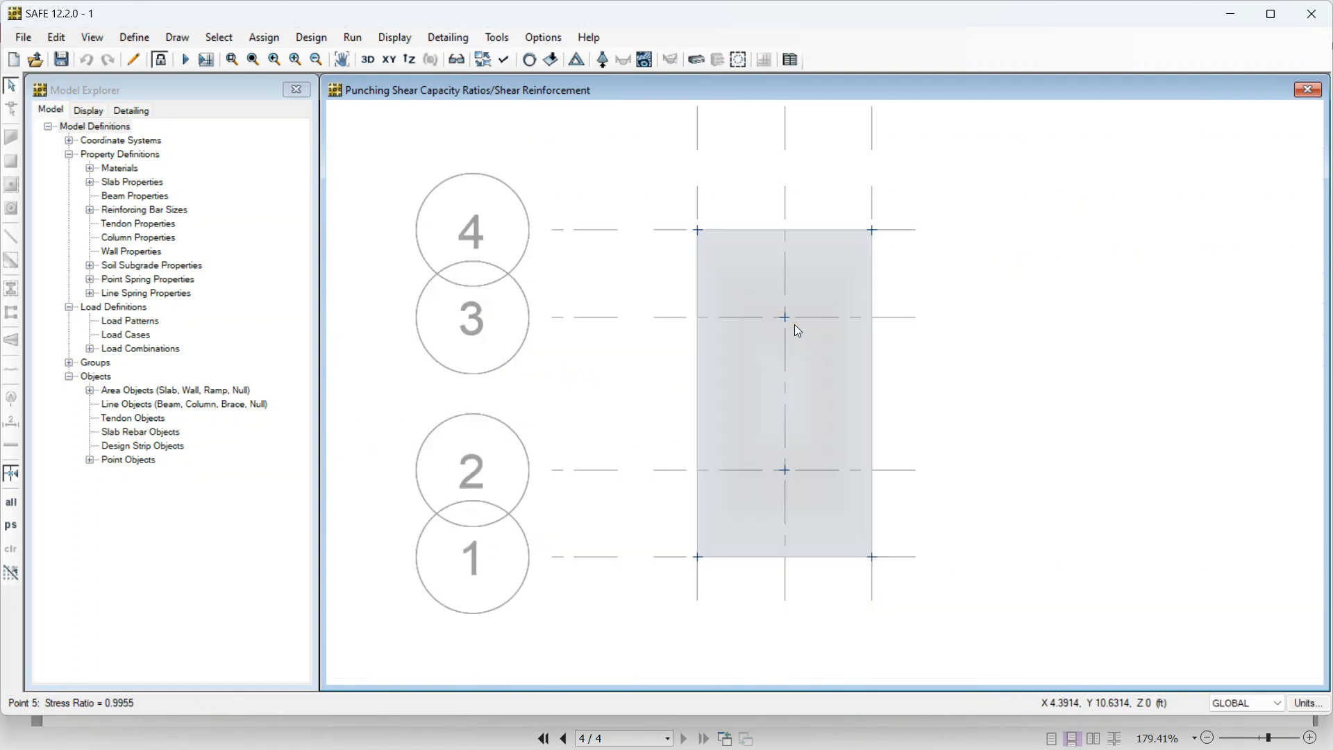
- Read the force and reinforcement checks in the PDF guide, then in SAFE set the slab design display to Finite Element Based
{"action": "key", "text": "alt+Tab"}
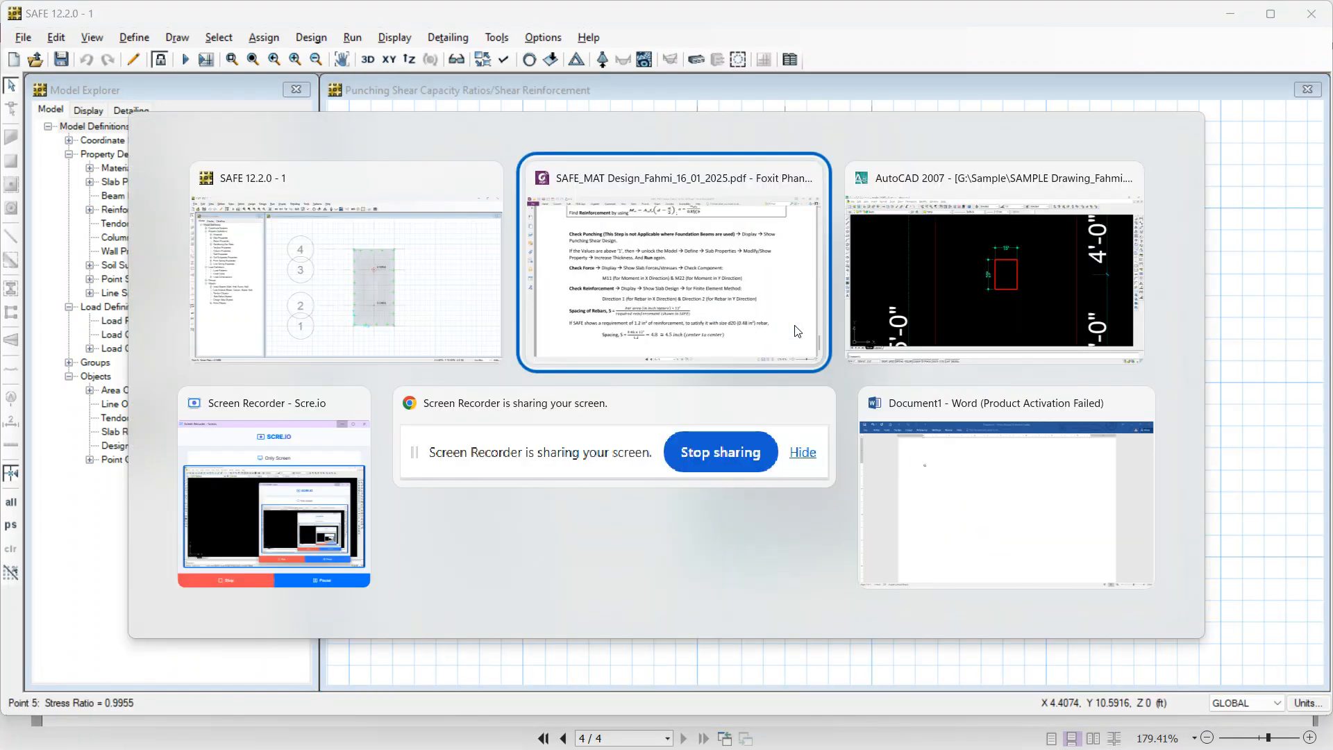
{"action": "scroll", "coordinate": [547, 302], "scroll_direction": "down", "scroll_amount": 1}
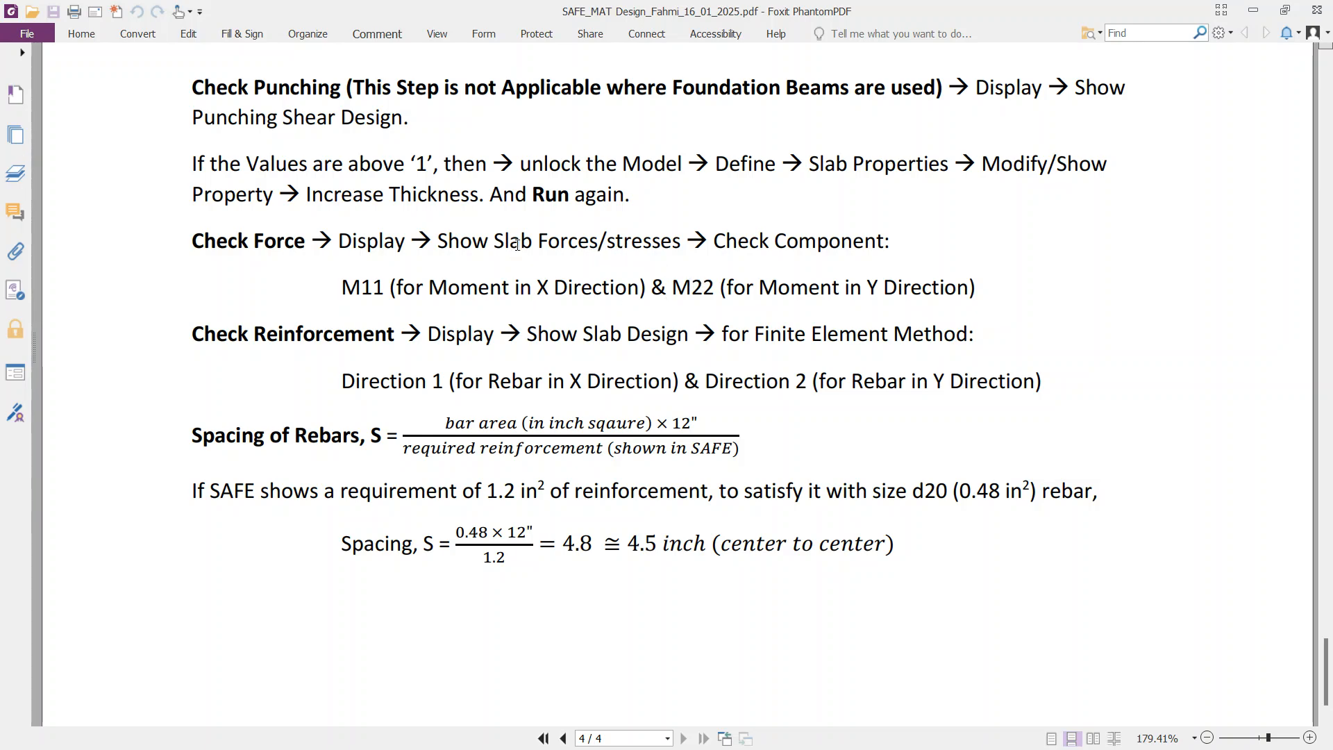
{"action": "scroll", "coordinate": [516, 244], "scroll_direction": "down", "scroll_amount": 1}
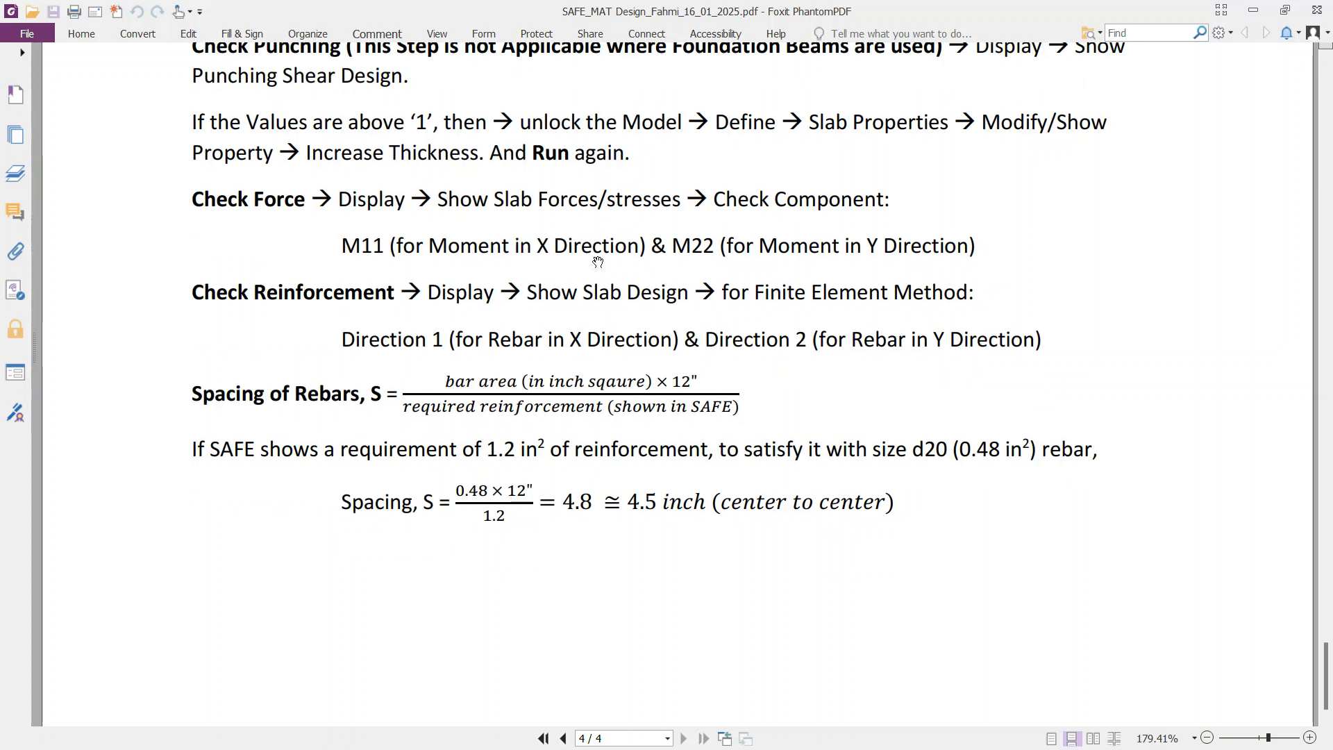
{"action": "scroll", "coordinate": [427, 300], "scroll_direction": "down", "scroll_amount": 1}
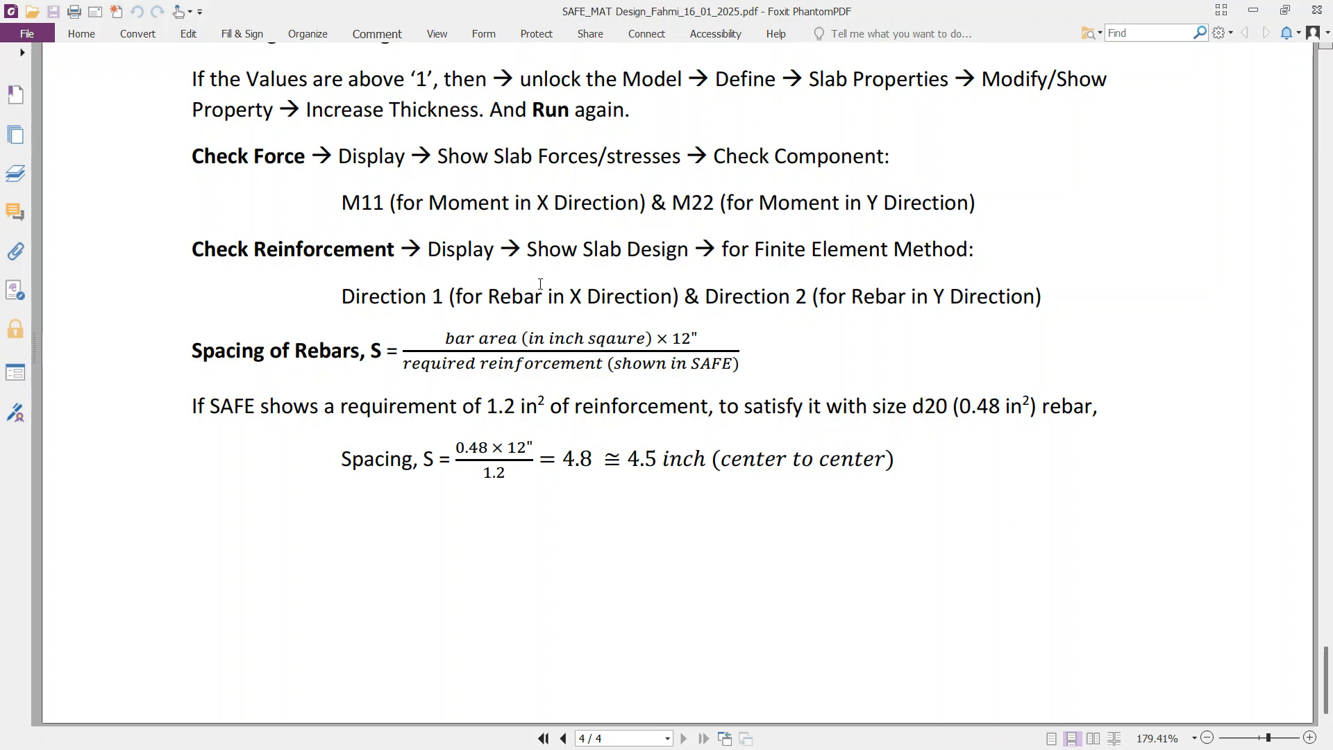
{"action": "key", "text": "alt+Tab"}
{"action": "left_click", "coordinate": [395, 37]}
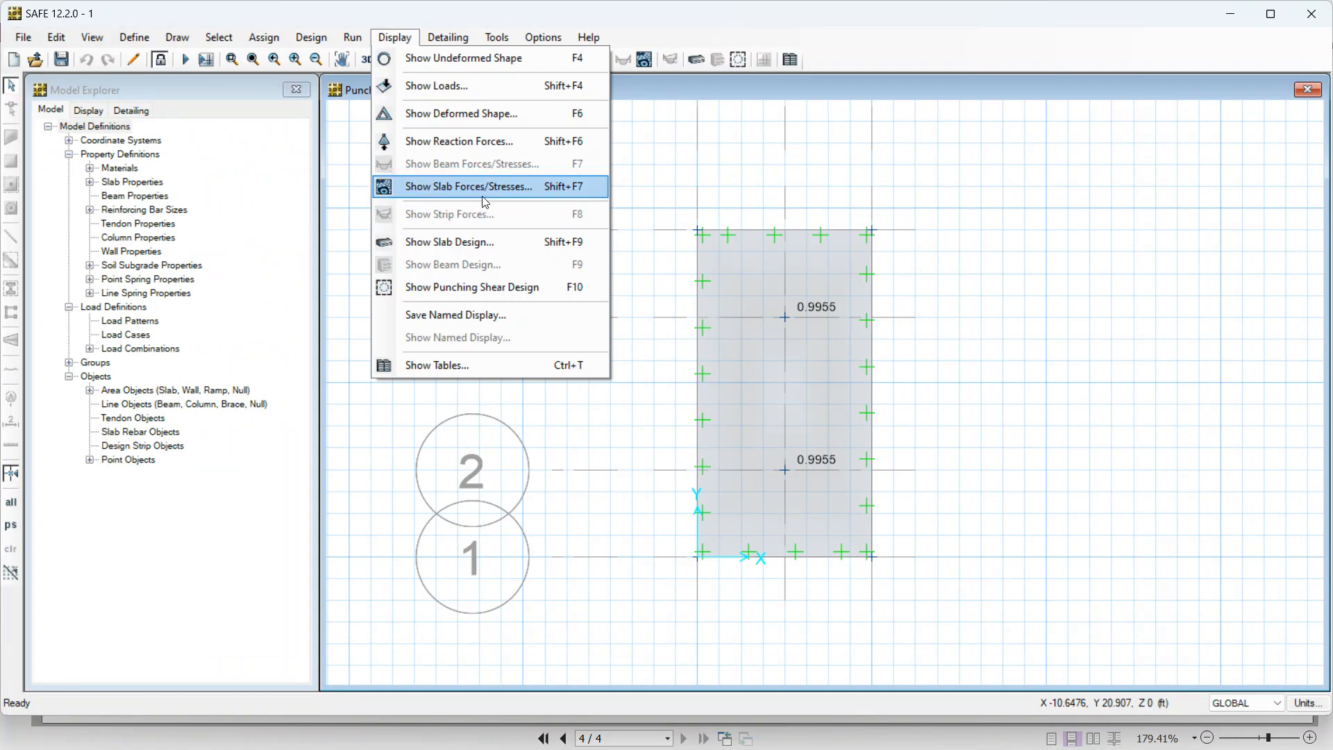
{"action": "left_click", "coordinate": [476, 241]}
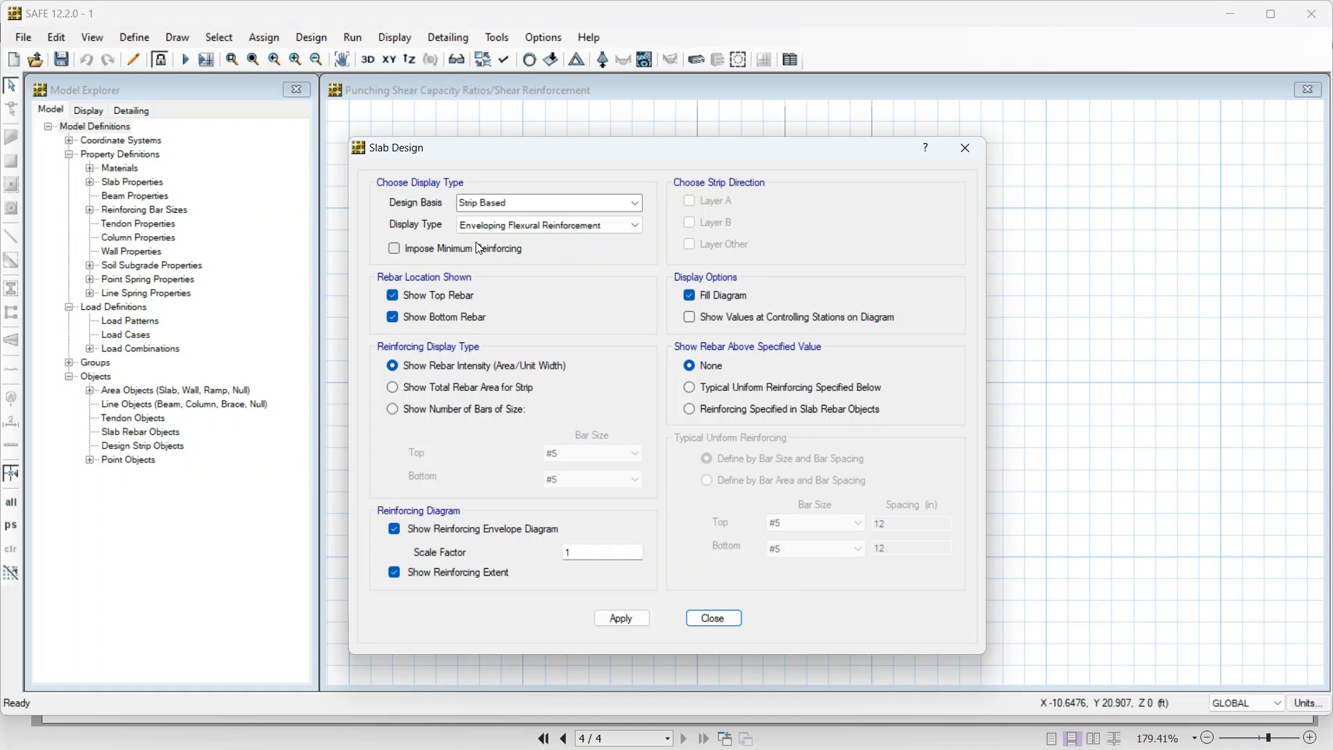
{"action": "left_click", "coordinate": [486, 203]}
{"action": "left_click", "coordinate": [634, 202]}
{"action": "left_click", "coordinate": [567, 214]}
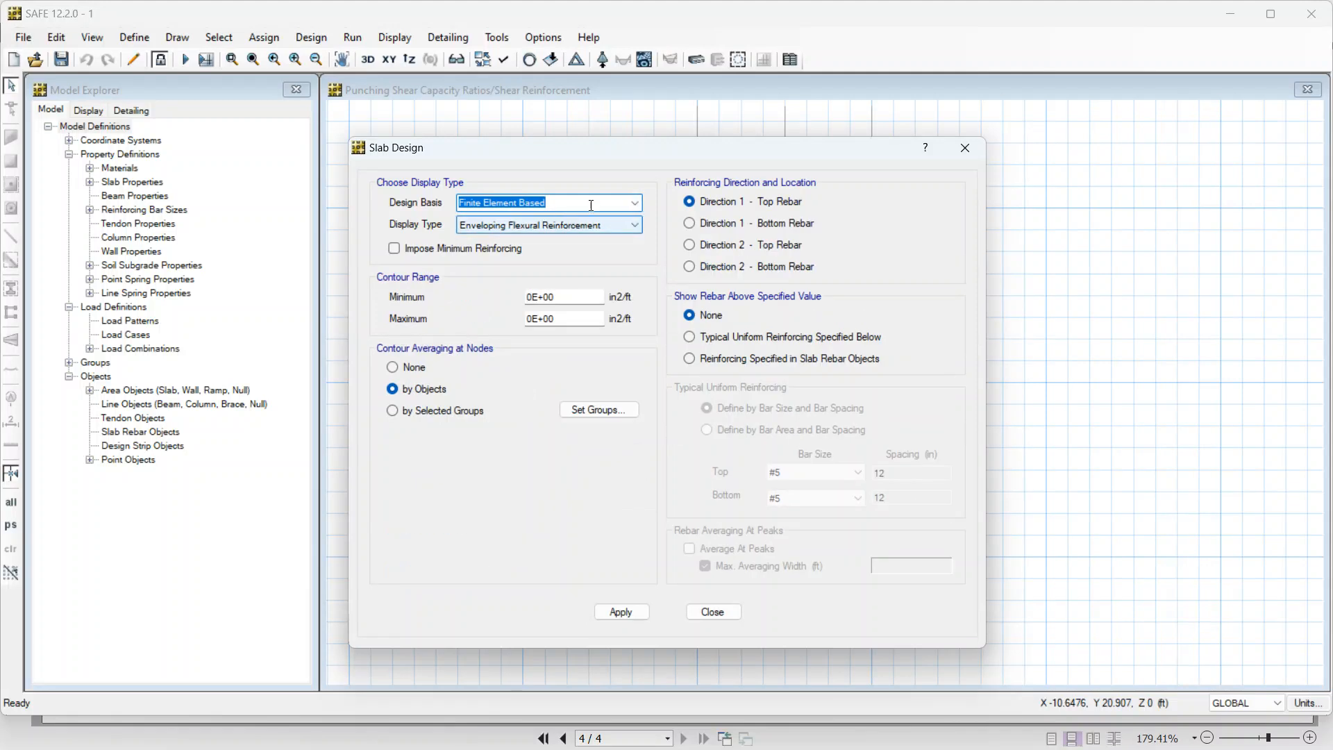
- Display the Direction 1 bottom rebar intensity for the mat, keeping the design dialog clear of the plan
{"action": "left_click_drag", "start_coordinate": [634, 155], "coordinate": [294, 166]}
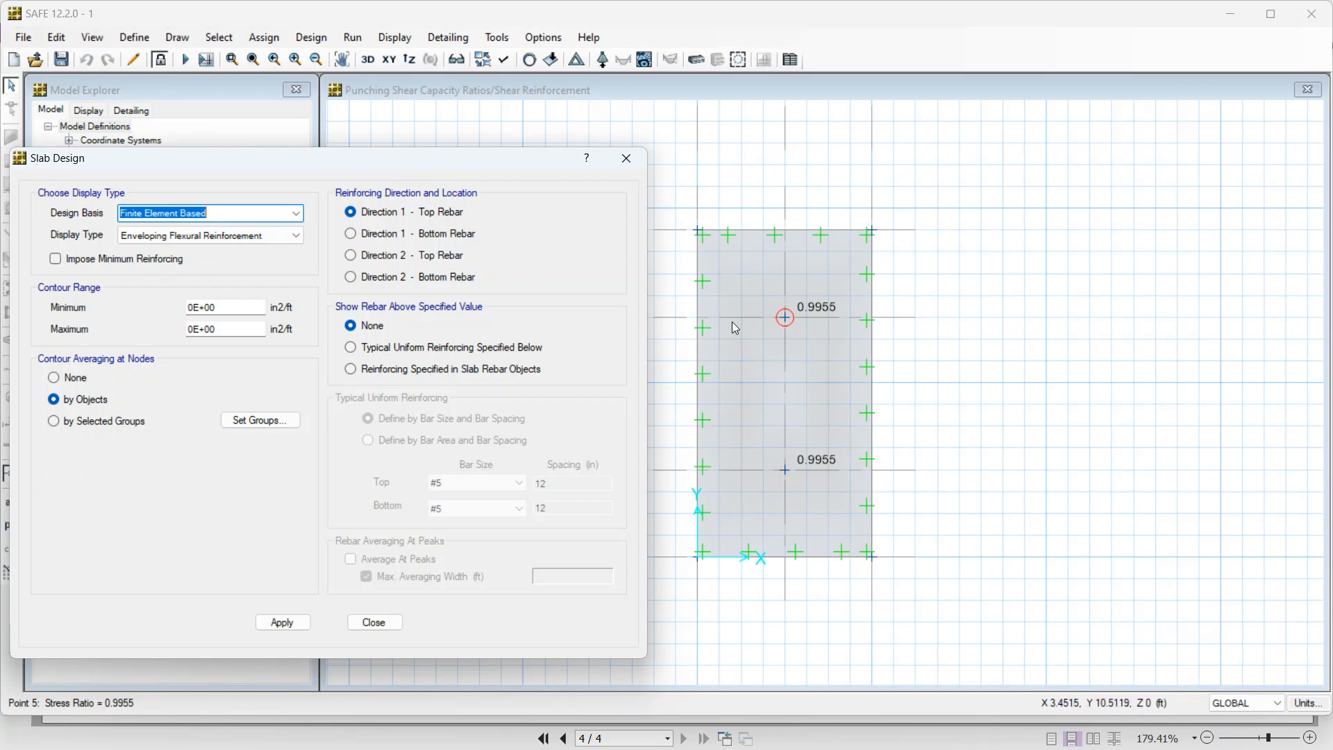
{"action": "left_click", "coordinate": [398, 240]}
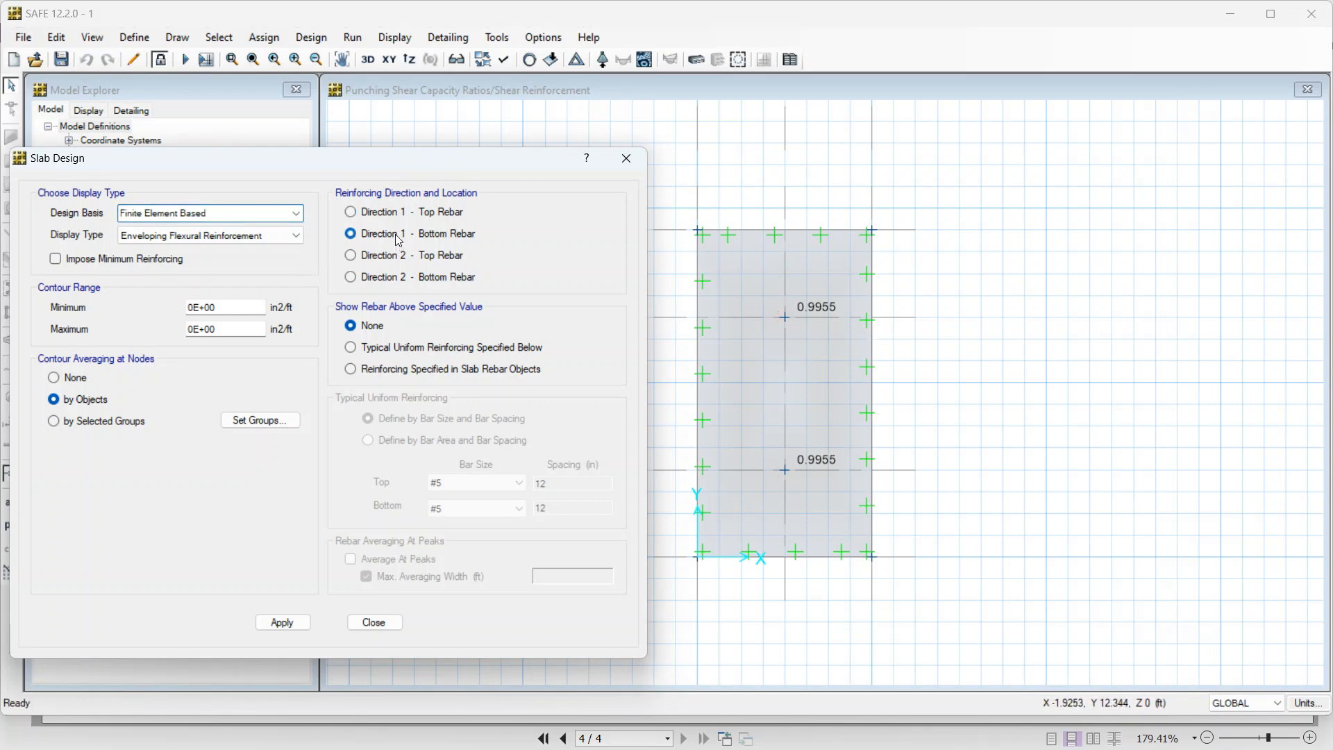
{"action": "left_click", "coordinate": [283, 622]}
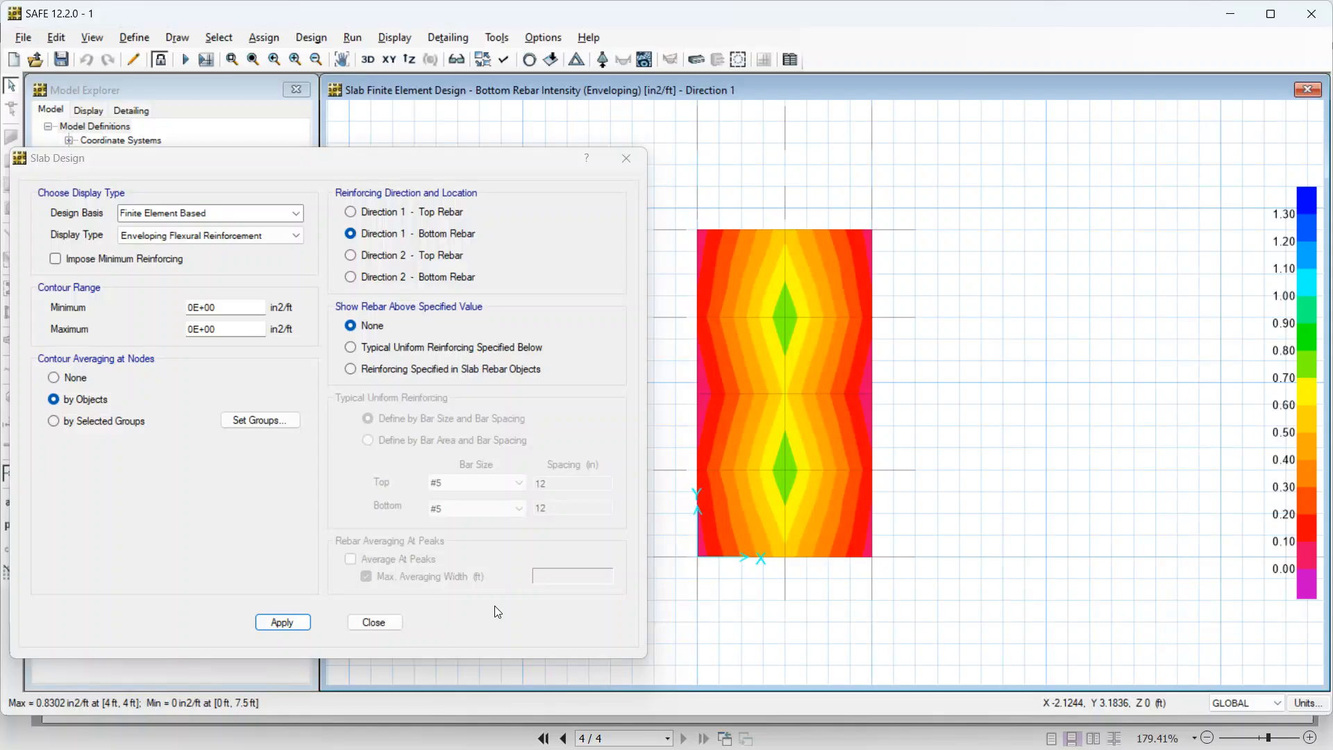
- Switch to the AutoCAD mat plan and draw a horizontal line just above the upper column, inside the mat outline
{"action": "key", "text": "alt+Tab"}
{"action": "key", "text": "alt+Tab"}
{"action": "scroll", "coordinate": [600, 393], "scroll_direction": "down", "scroll_amount": 3}
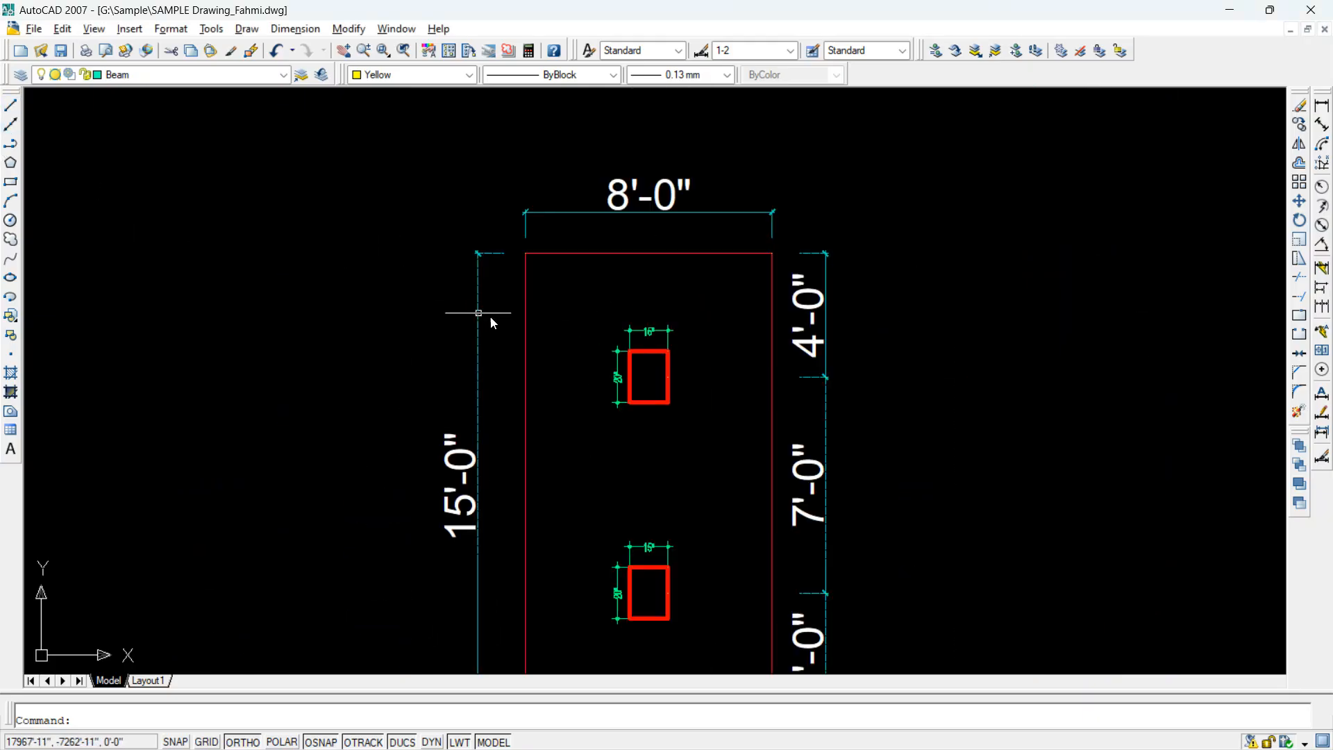
{"action": "scroll", "coordinate": [542, 319], "scroll_direction": "up", "scroll_amount": 3}
{"action": "left_click", "coordinate": [536, 303]}
{"action": "left_click", "coordinate": [873, 303]}
{"action": "left_click", "coordinate": [10, 105]}
{"action": "left_click", "coordinate": [537, 308]}
{"action": "left_click", "coordinate": [936, 318]}
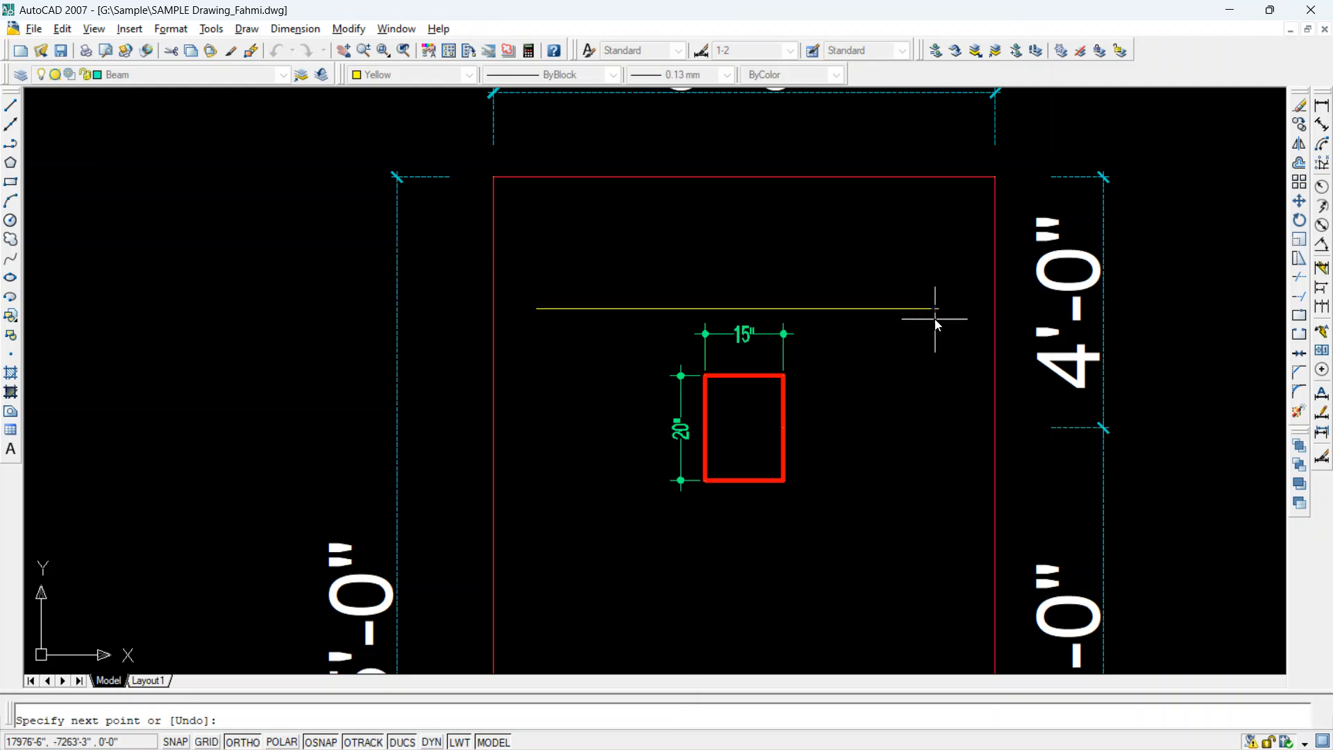
{"action": "key", "text": "Return"}
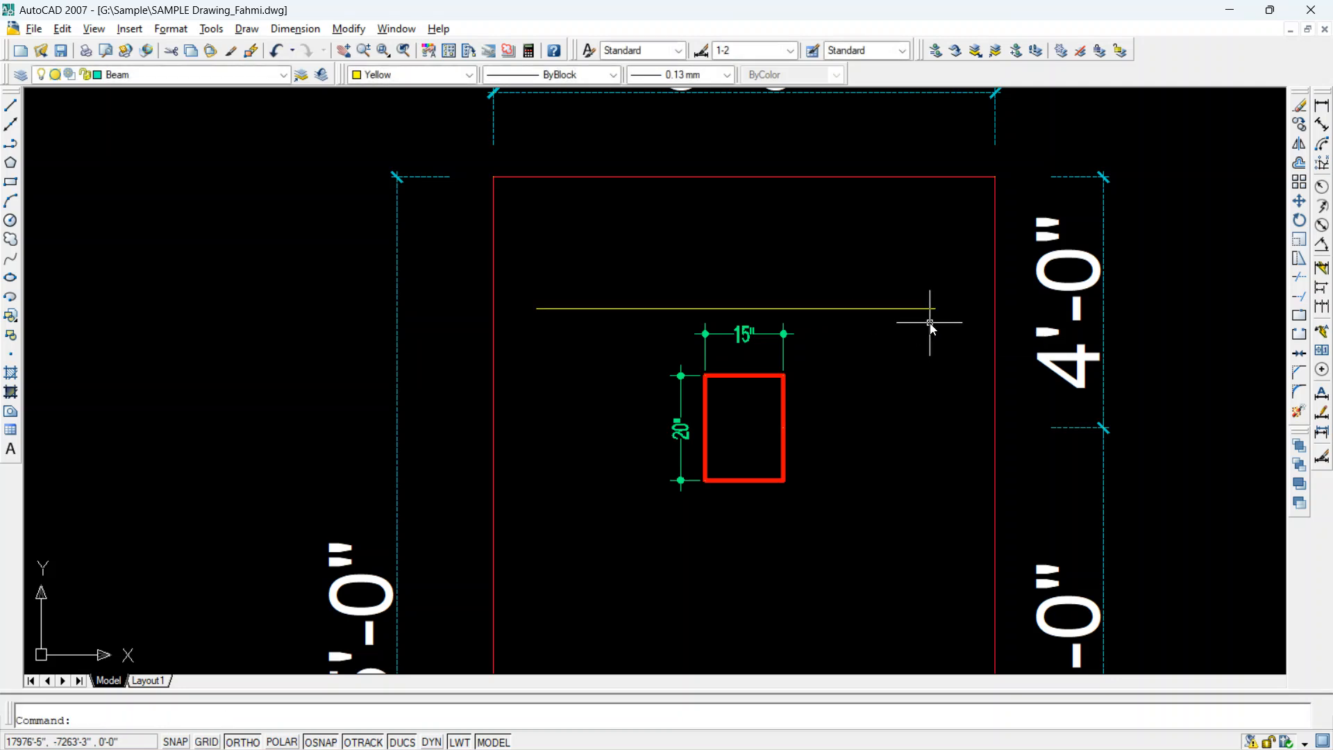
- Copy the horizontal rebar line straight up to form a second parallel bar above the upper column
{"action": "left_click", "coordinate": [929, 323]}
{"action": "left_click", "coordinate": [902, 284]}
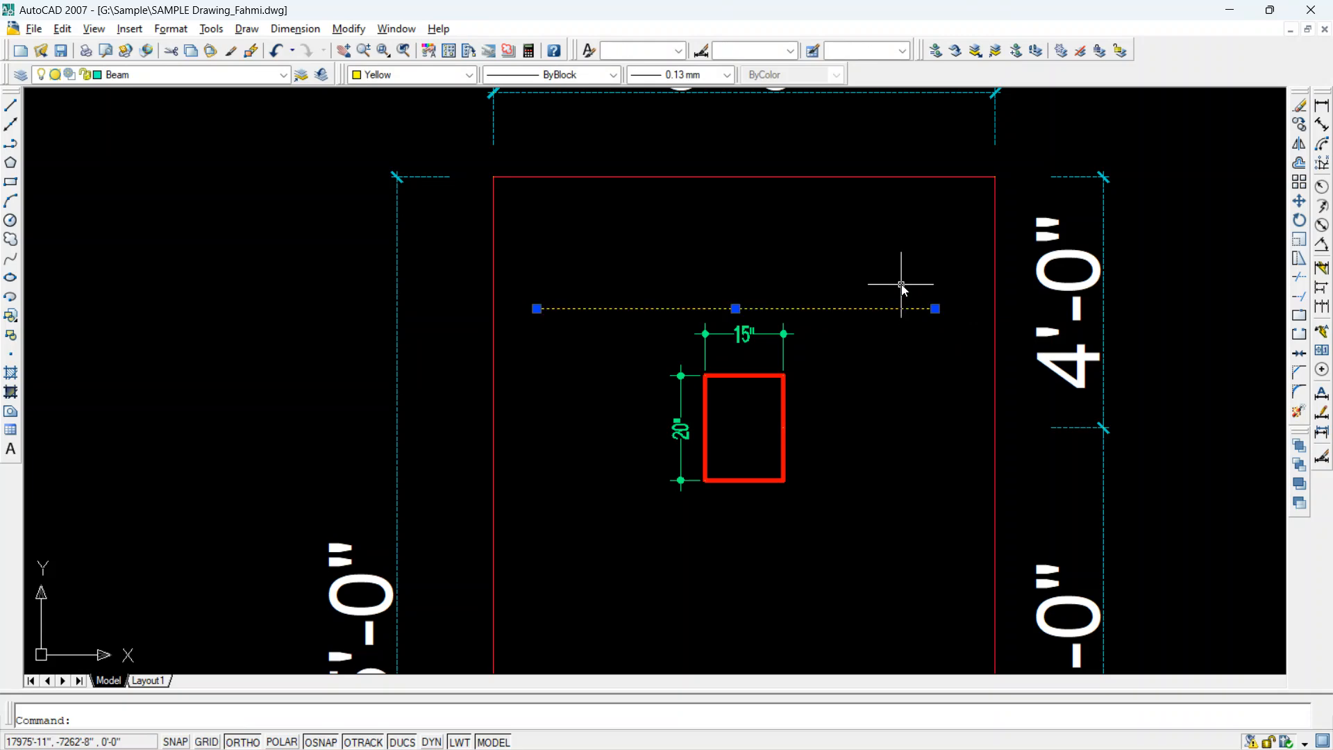
{"action": "type", "text": "co"}
{"action": "key", "text": "Return"}
{"action": "left_click", "coordinate": [953, 394]}
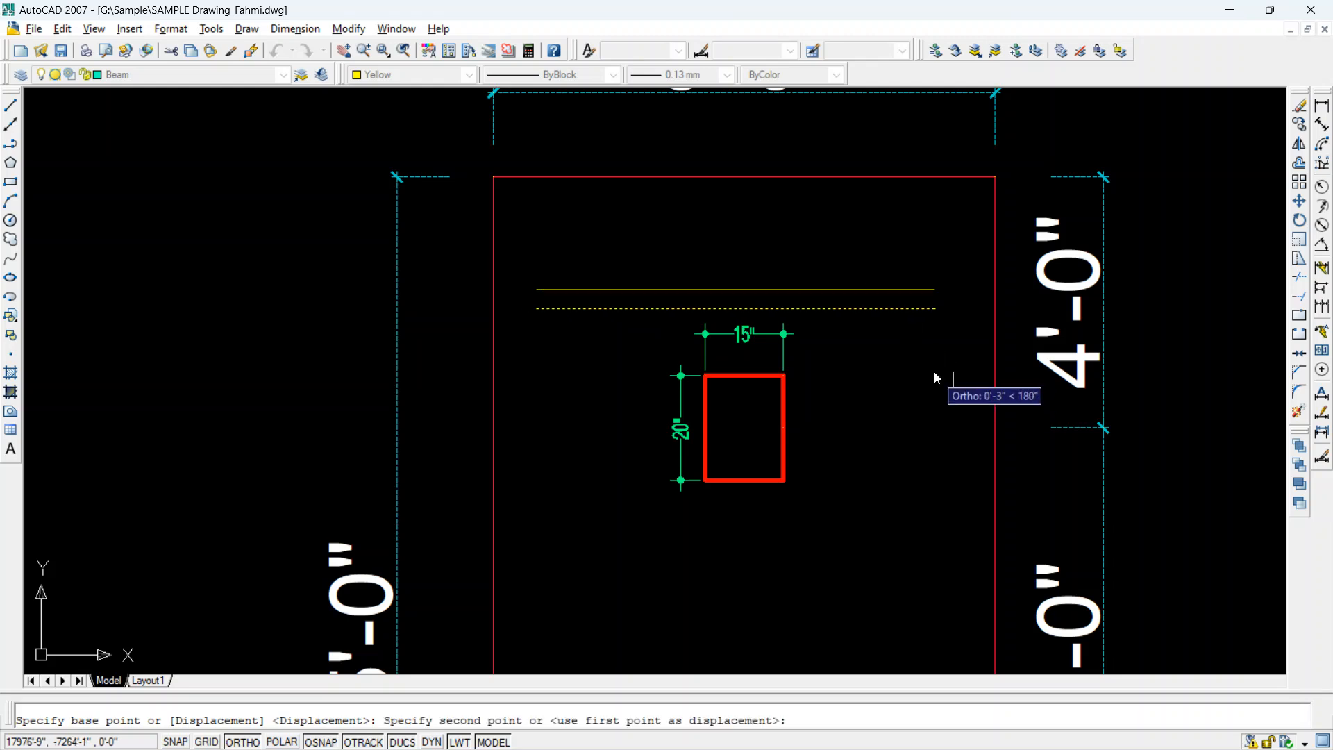
{"action": "left_click", "coordinate": [939, 359]}
{"action": "key", "text": "Return"}
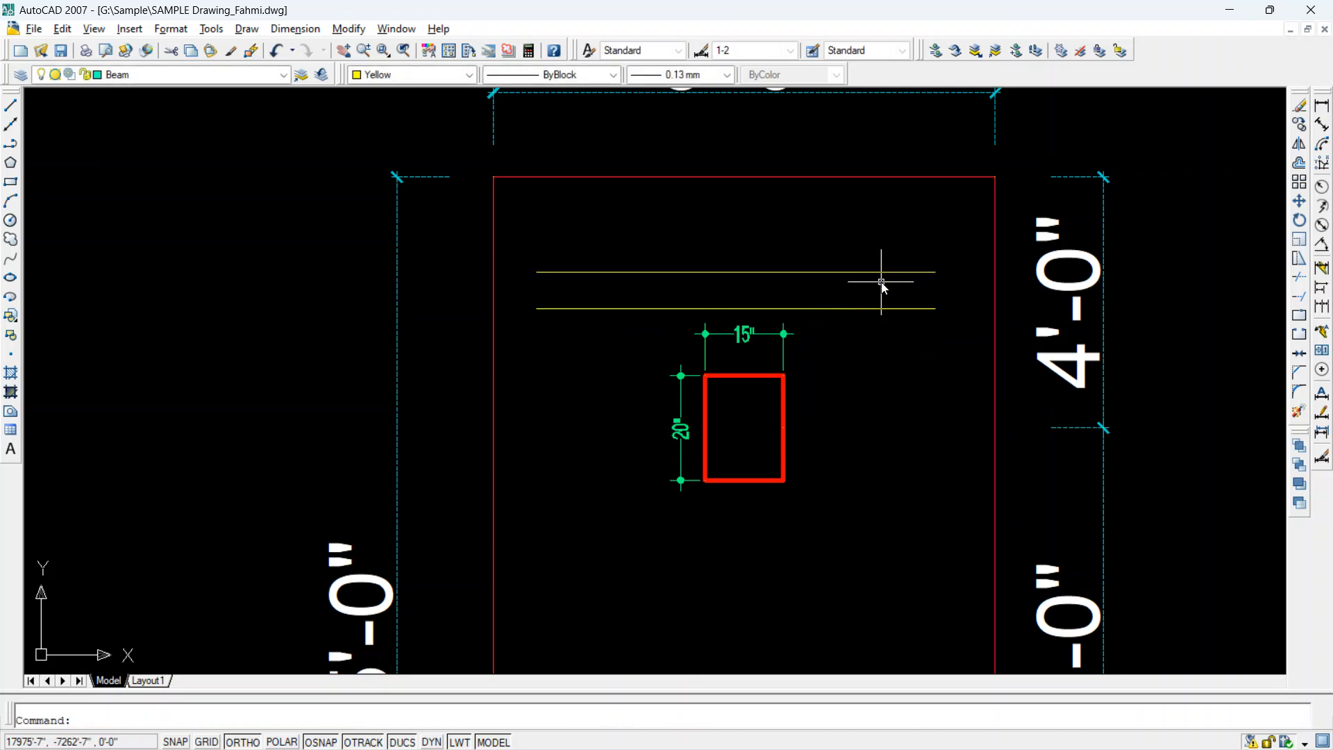
- Probe the Direction 1 bottom rebar intensity beside the upper column in SAFE, and read the rebar spacing example in the PDF guide
{"action": "key", "text": "alt+Tab"}
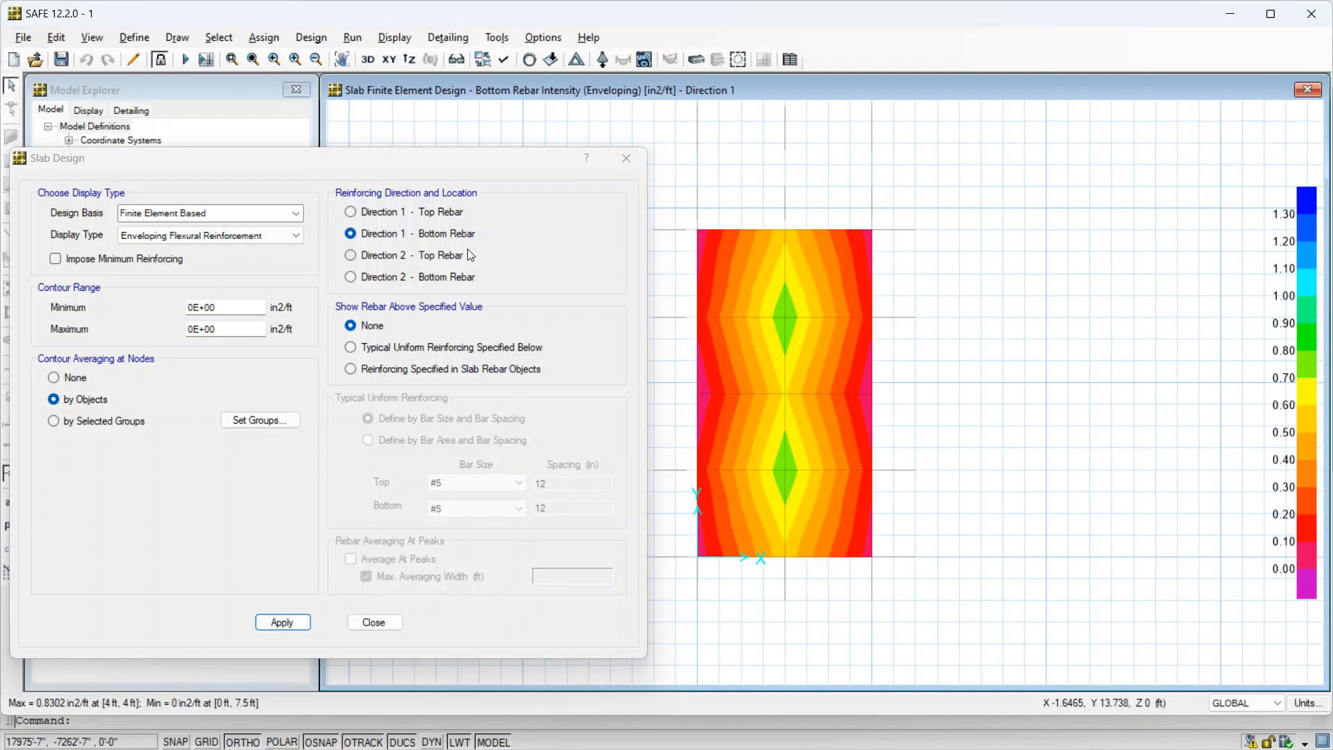
{"action": "mouse_move", "coordinate": [823, 315]}
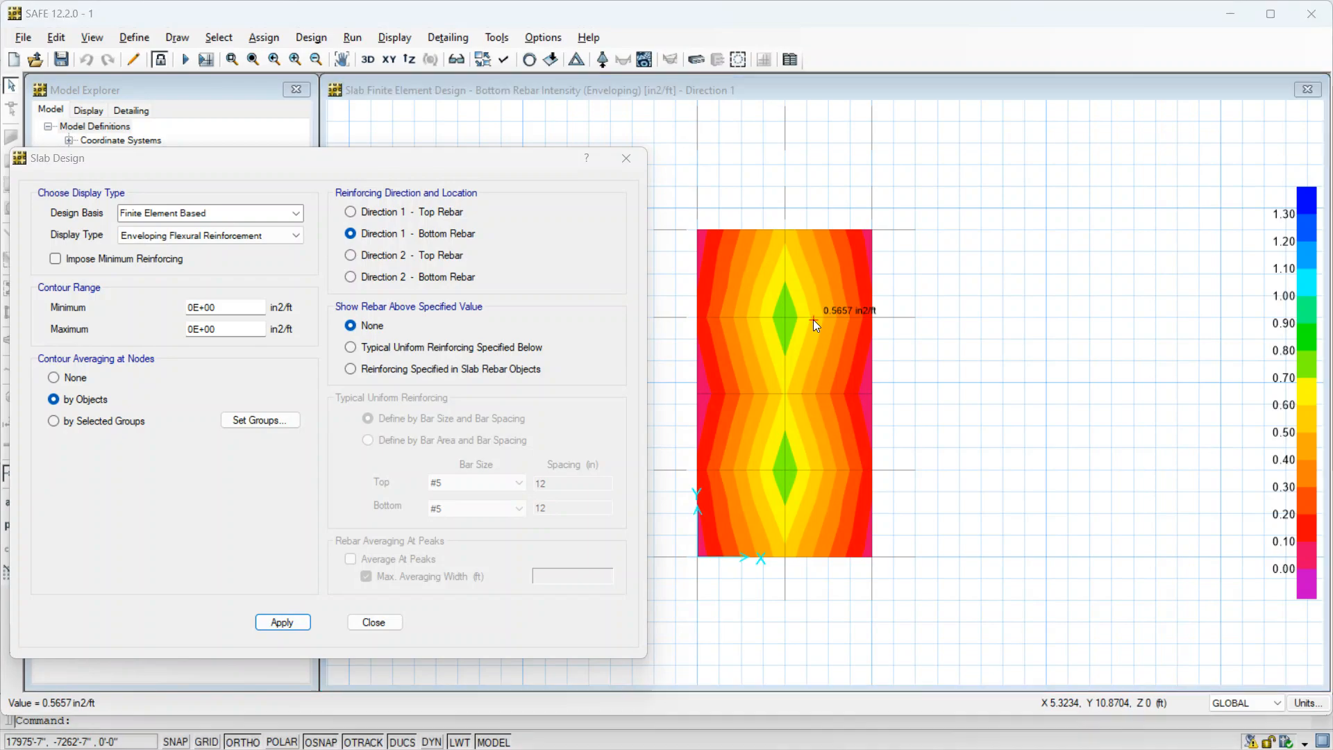
{"action": "key", "text": "alt+Tab"}
{"action": "key", "text": "Tab"}
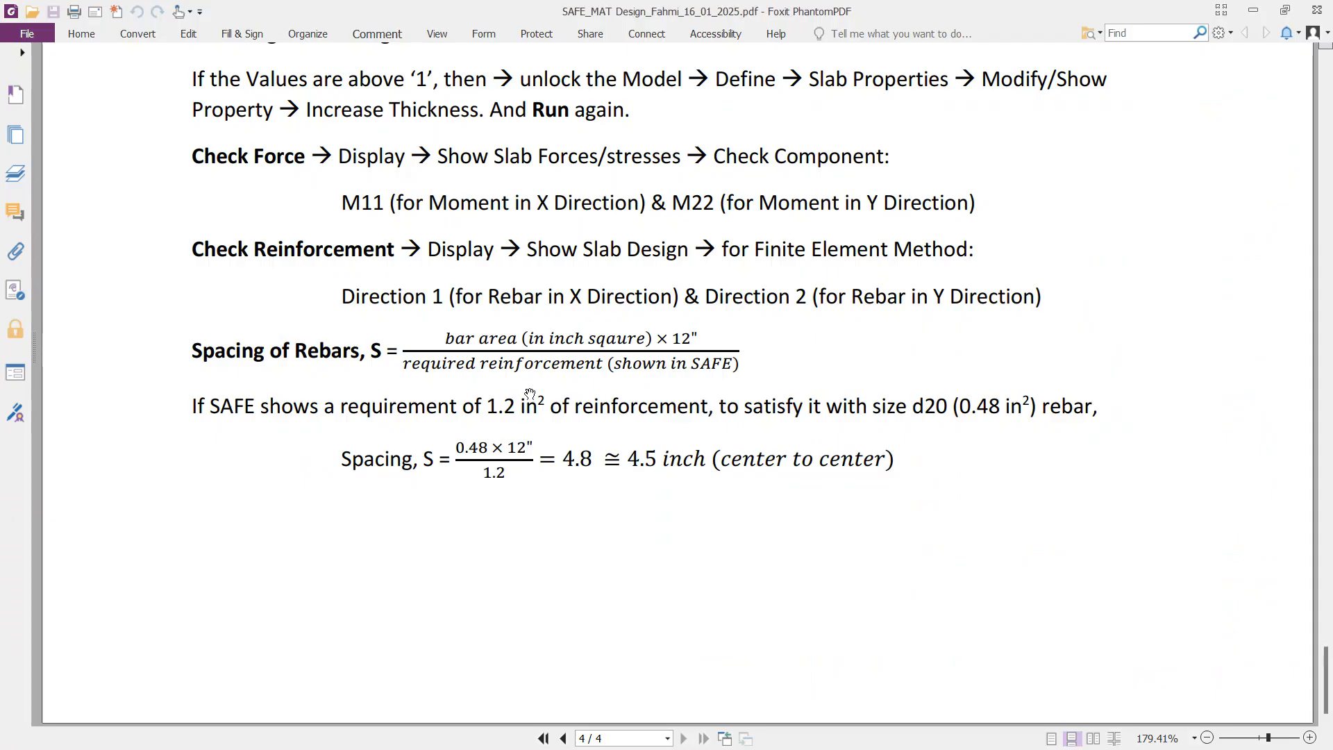
{"action": "left_click_drag", "start_coordinate": [192, 407], "coordinate": [646, 455]}
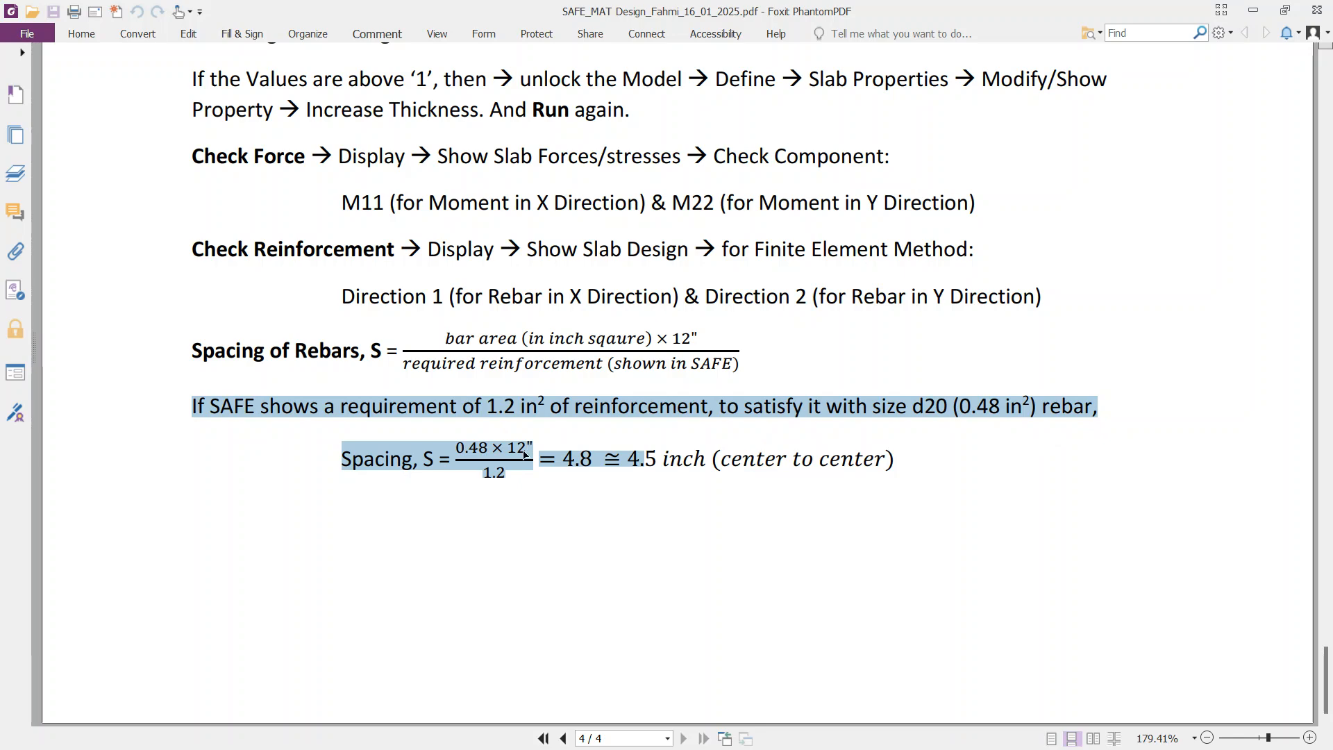
{"action": "left_click_drag", "start_coordinate": [507, 479], "coordinate": [492, 479]}
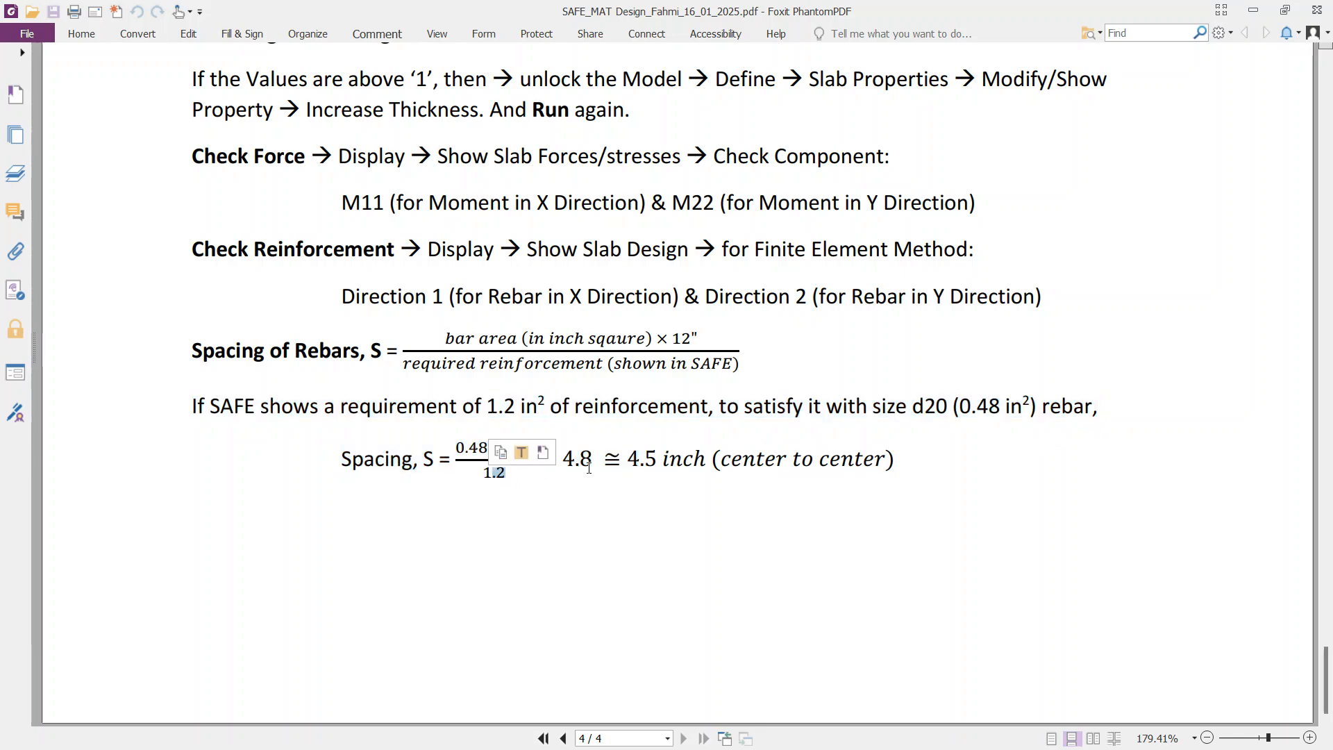
{"action": "left_click", "coordinate": [981, 412]}
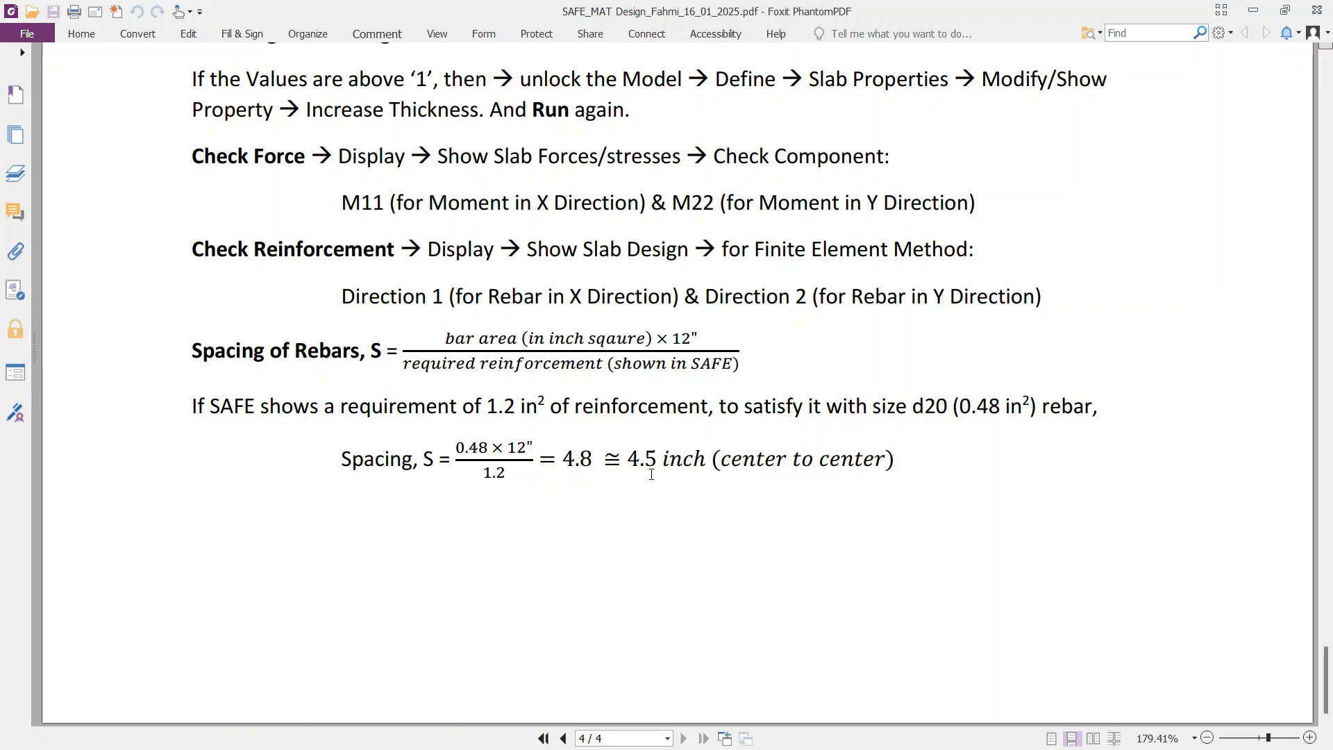
- Return to SAFE, display the Direction 2 bottom rebar intensity for the mat and probe its value near the upper column
{"action": "key", "text": "alt+Tab"}
{"action": "left_click", "coordinate": [264, 36]}
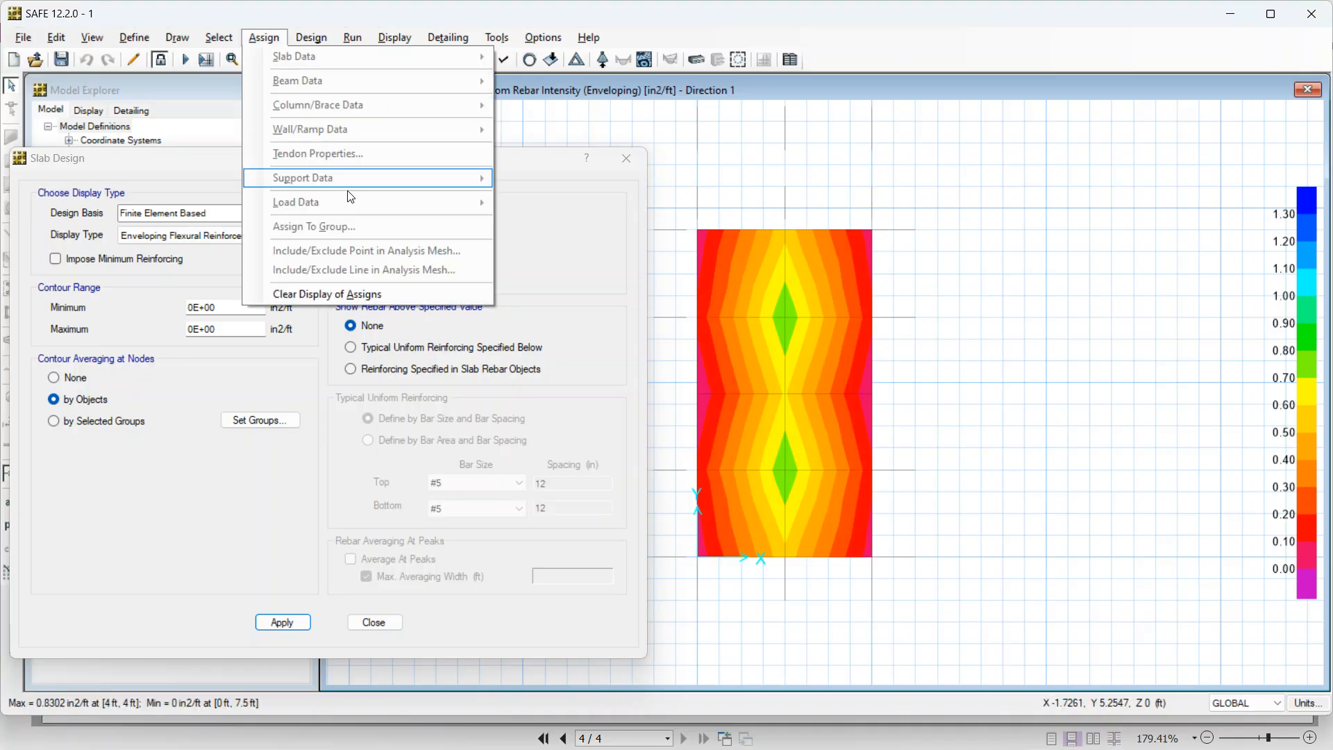
{"action": "left_click", "coordinate": [572, 277]}
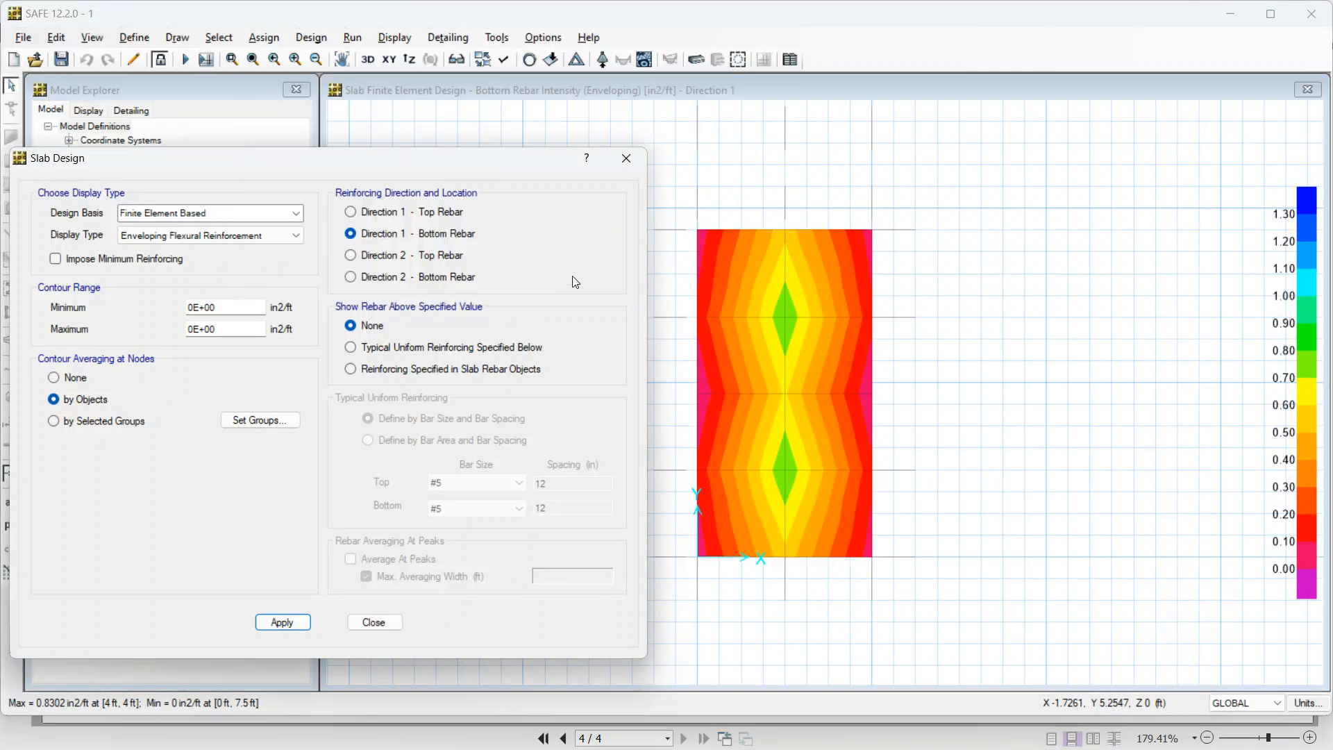
{"action": "left_click", "coordinate": [460, 280]}
{"action": "left_click", "coordinate": [282, 622]}
{"action": "mouse_move", "coordinate": [785, 320]}
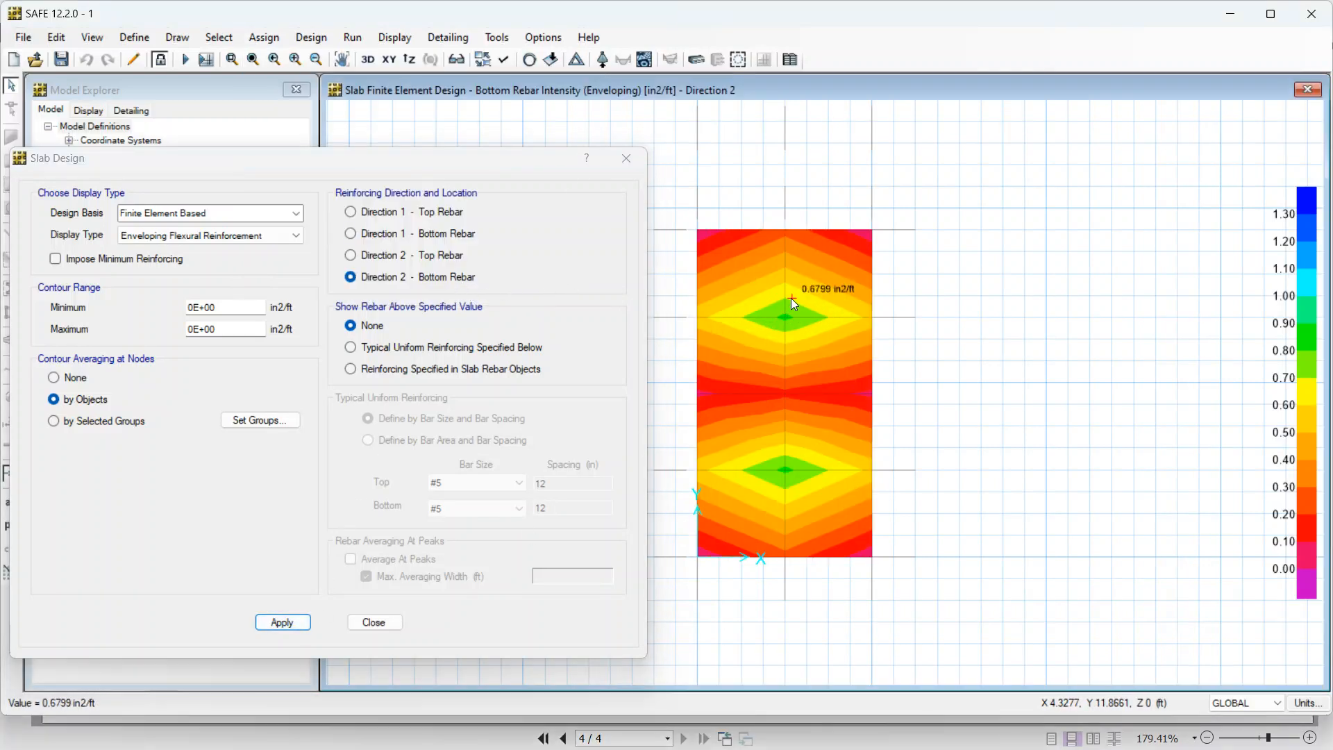
- Display the Direction 1 top rebar intensity for the mat and cycle through the other open windows
{"action": "left_click", "coordinate": [444, 217]}
{"action": "left_click", "coordinate": [292, 623]}
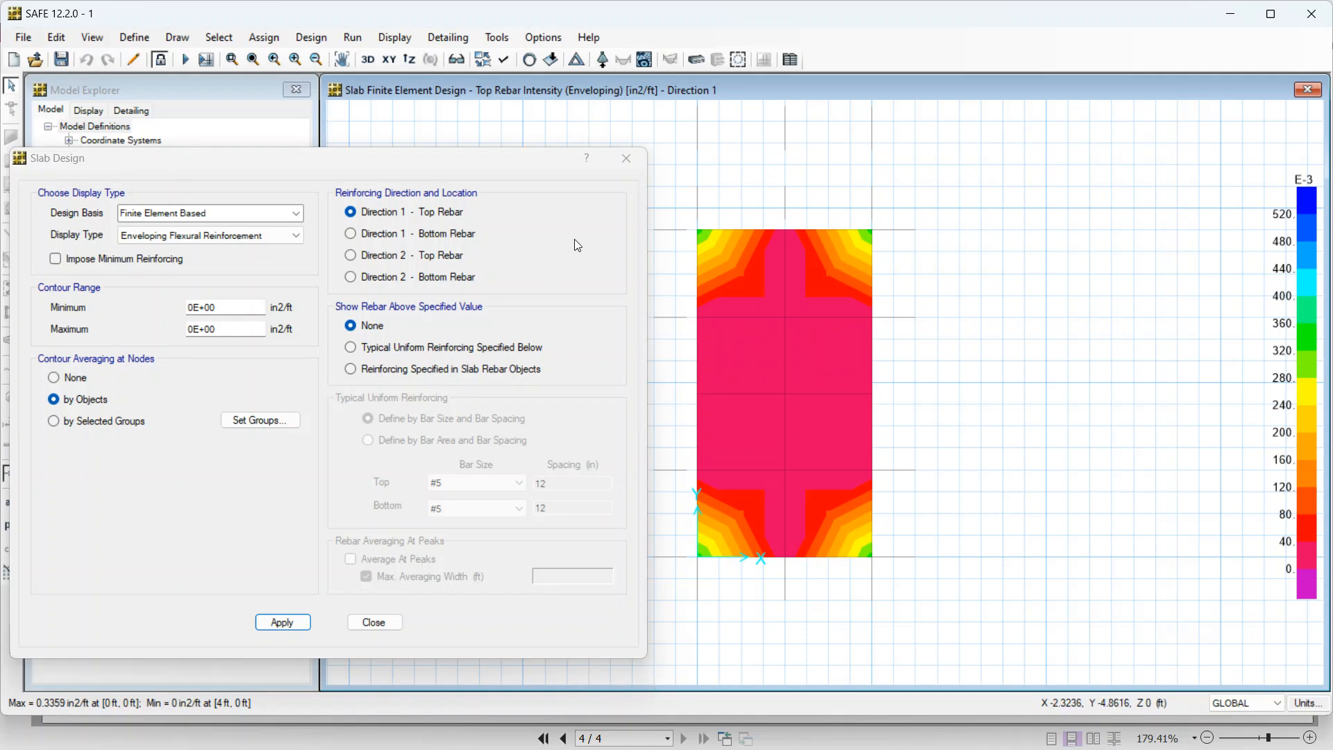
{"action": "key", "text": "alt+Tab"}
{"action": "key", "text": "alt+Tab"}
{"action": "key", "text": "alt+Tab"}
{"action": "key", "text": "alt+Tab"}
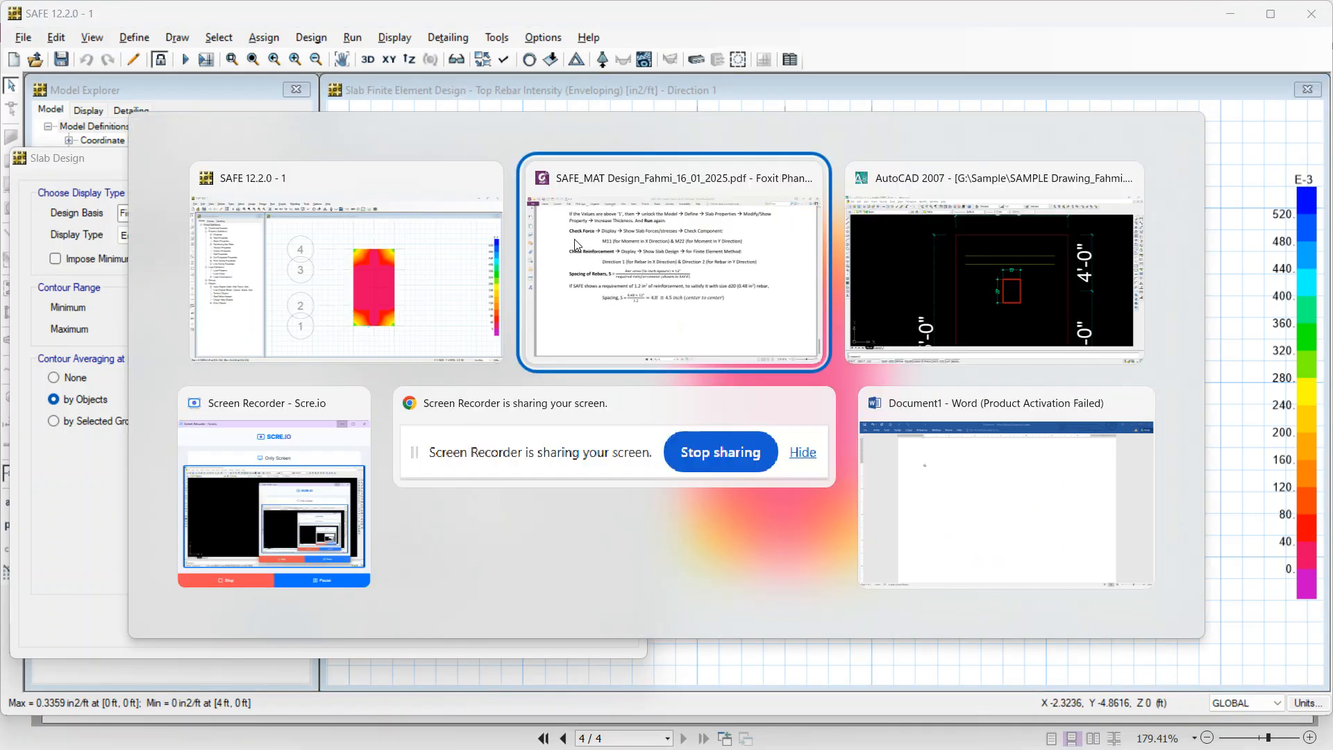